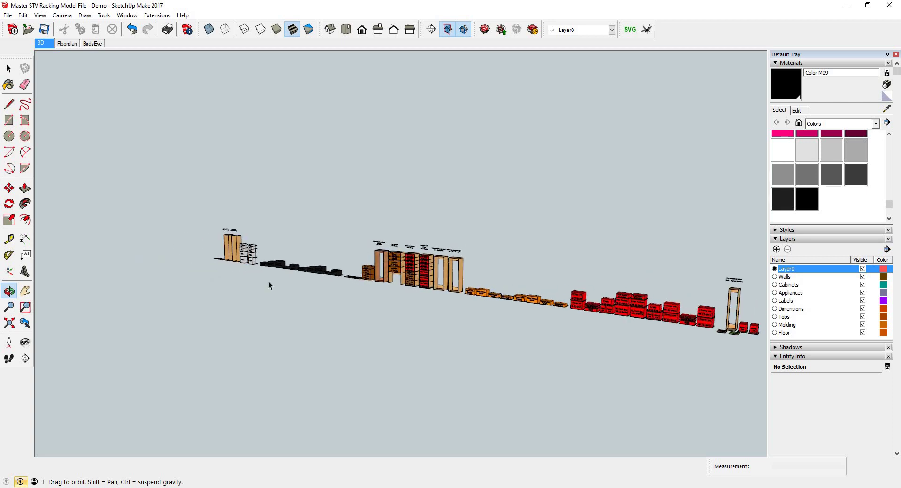
Survey the full row of racking components, then examine the Systainer width units and stacked systainers at one end
key("space")
middle_click_drag(370, 267, 654, 308)
scroll(515, 318, "up", 1)
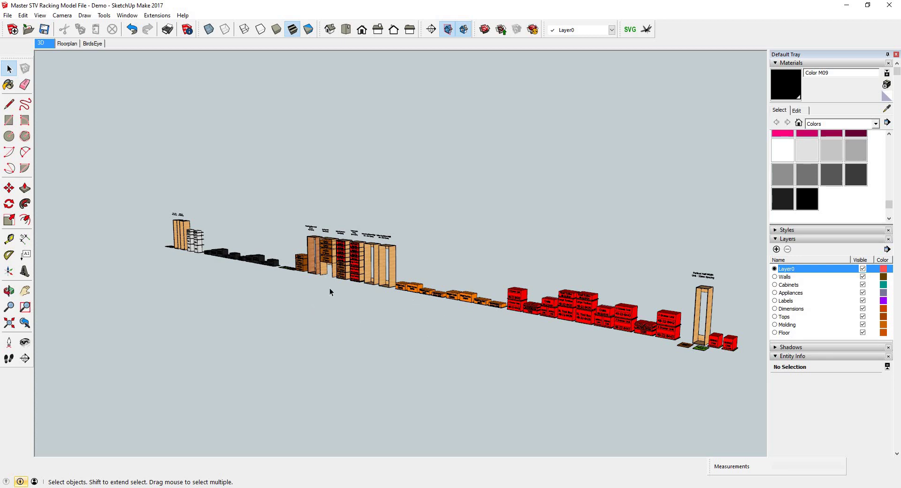
middle_click_drag(423, 297, 61, 272)
scroll(154, 266, "up", 6)
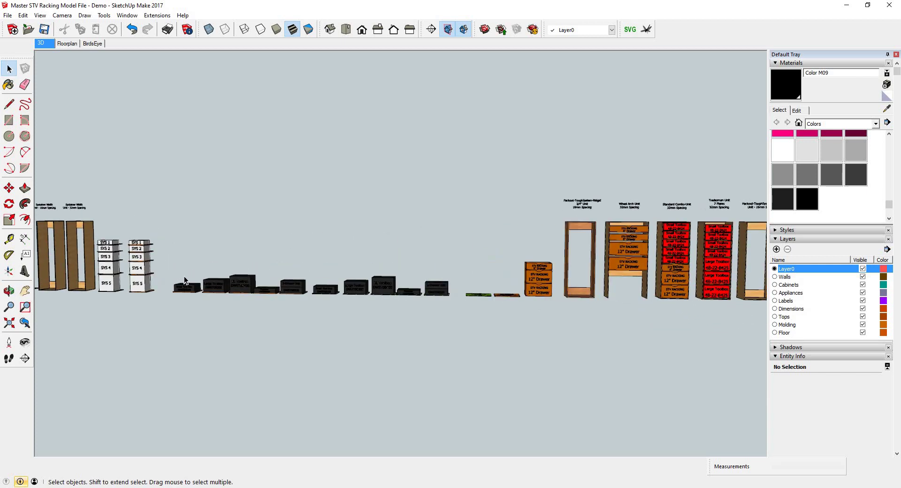
scroll(196, 277, "up", 6)
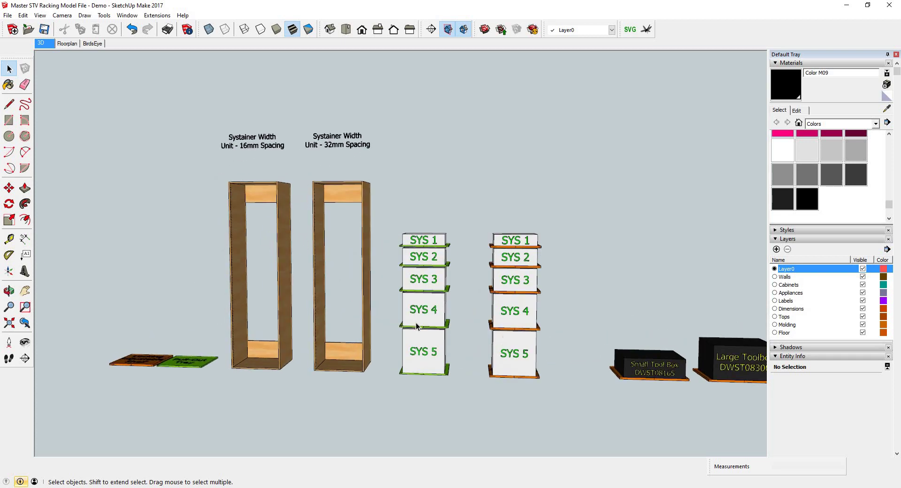
scroll(396, 306, "down", 3)
scroll(399, 291, "up", 5)
middle_click_drag(365, 335, 280, 383)
Highlight the locking adjustable shelf and the pull-out tray in turn, and clear the selection
left_click(239, 342)
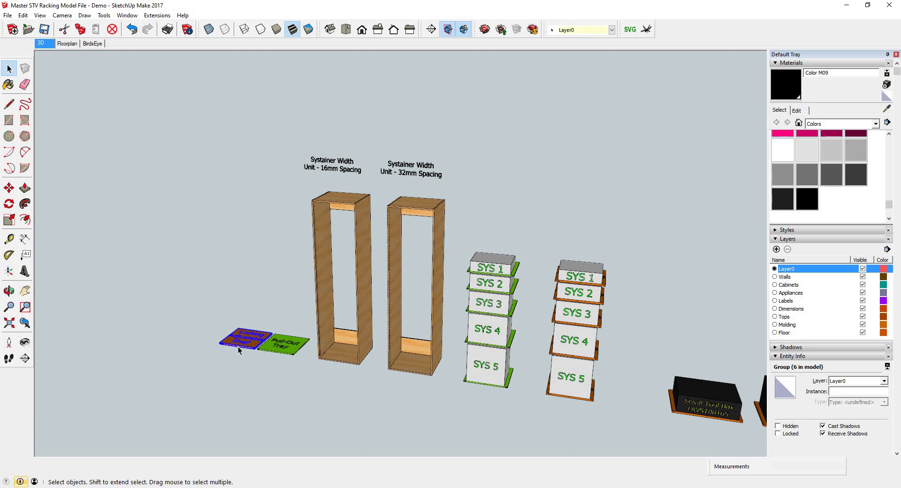
left_click(282, 352)
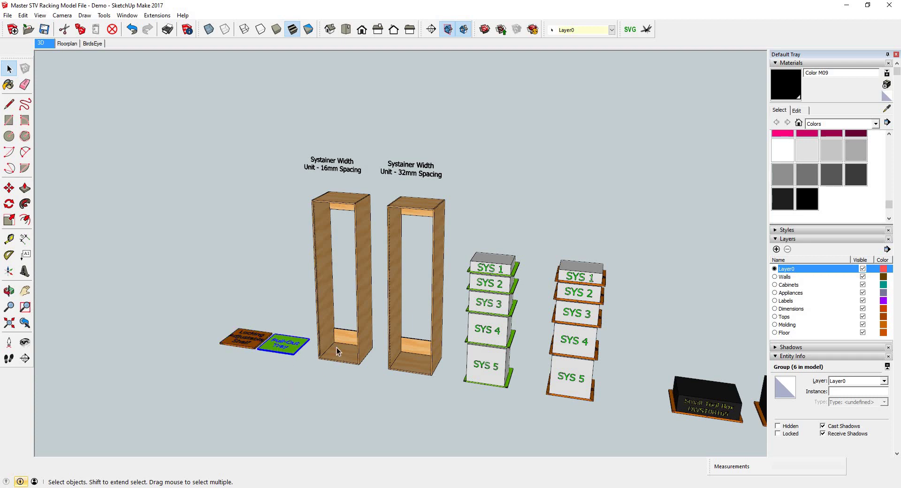
key("ctrl+t")
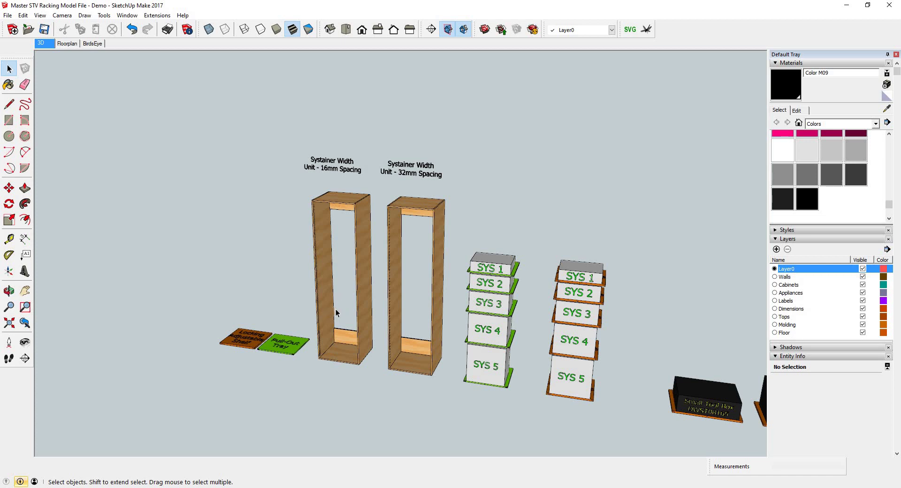
Look over the row of components from the Systainer units across to the black toolboxes and drawer cabinets
middle_click_drag(344, 311, 432, 302)
scroll(303, 319, "down", 2)
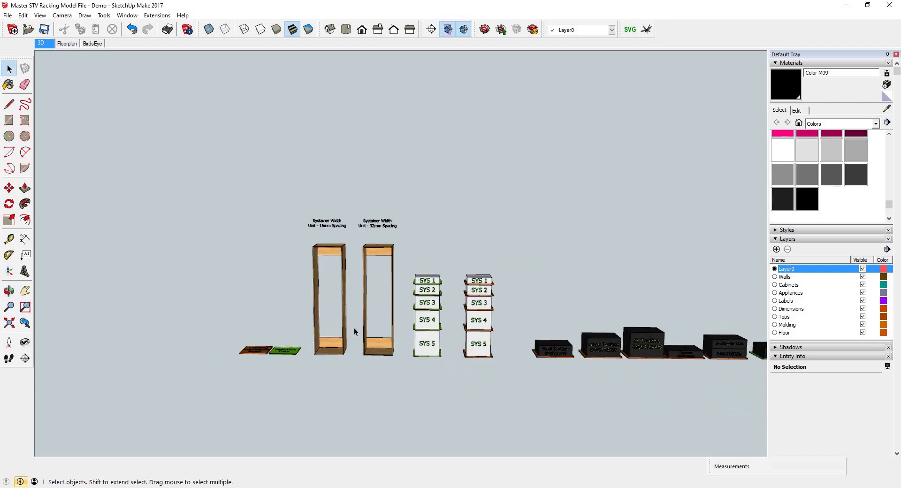
scroll(305, 337, "down", 3)
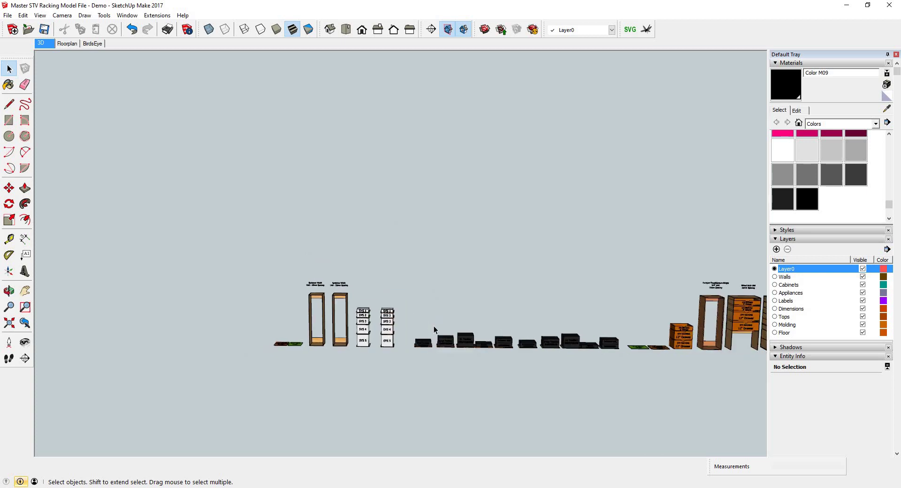
scroll(426, 329, "up", 1)
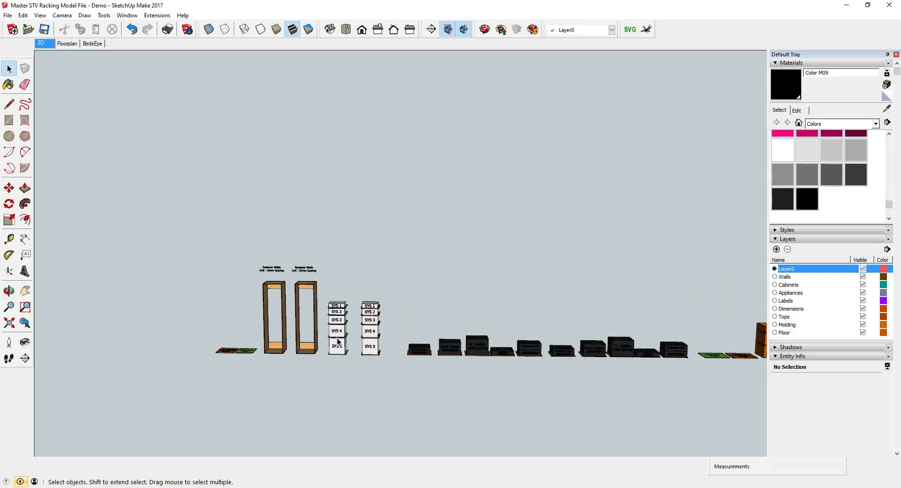
scroll(302, 341, "down", 1)
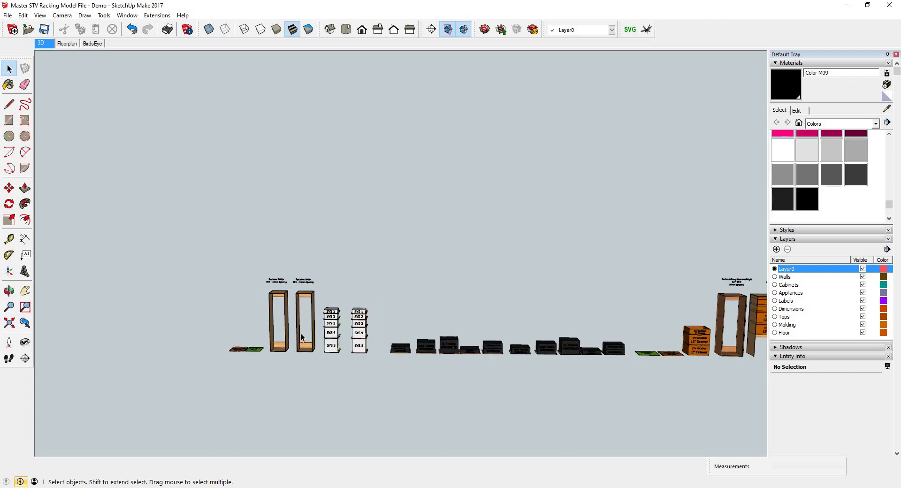
scroll(302, 337, "down", 2)
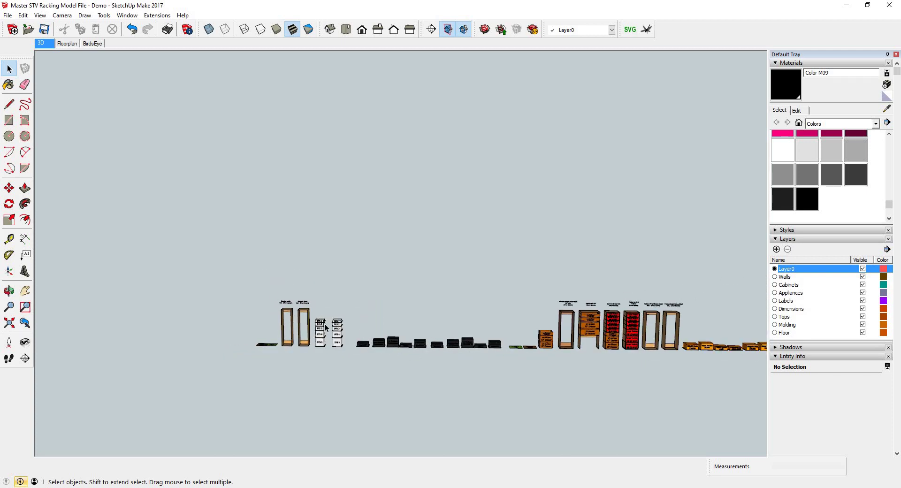
scroll(311, 346, "up", 3)
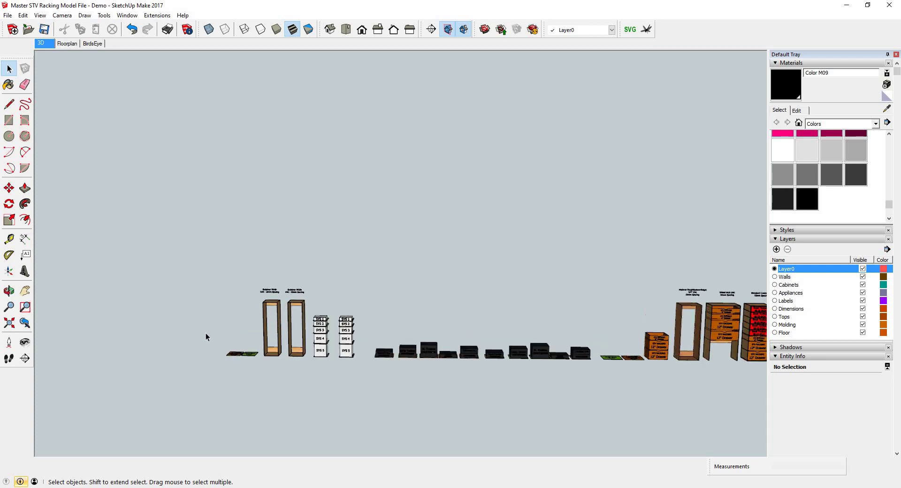
scroll(205, 333, "up", 3)
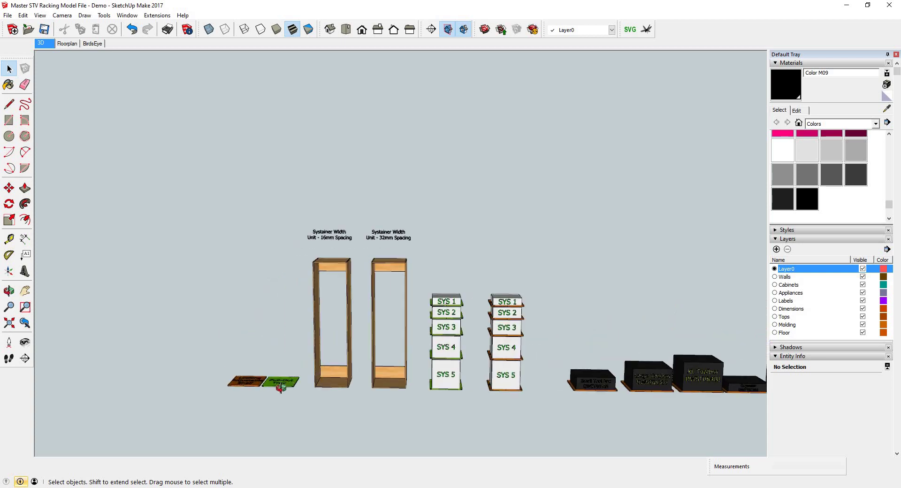
Highlight both side panels of the 16mm spacing Systainer unit in turn and inspect their upper part up close
key("space")
scroll(265, 407, "up", 2)
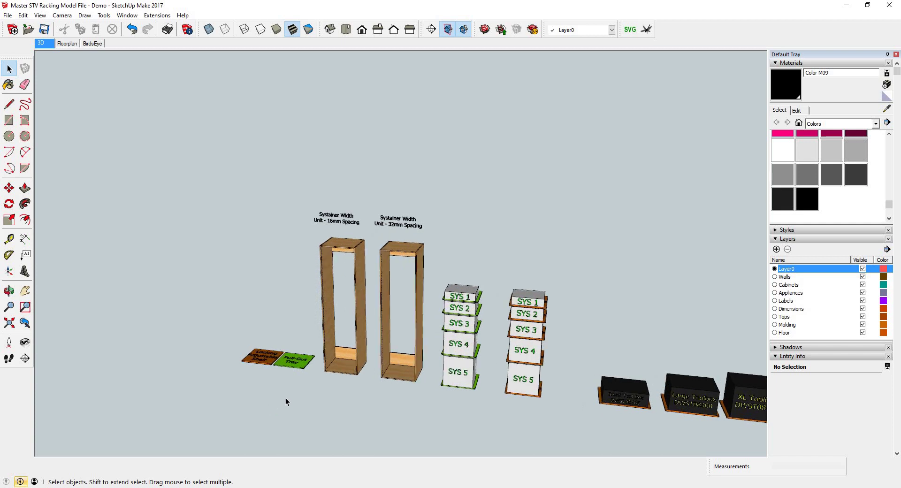
scroll(302, 393, "up", 2)
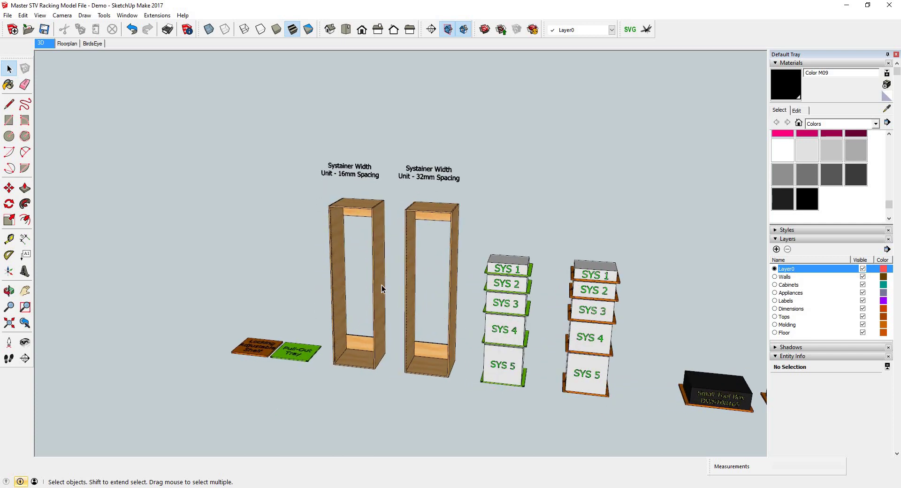
scroll(388, 327, "up", 2)
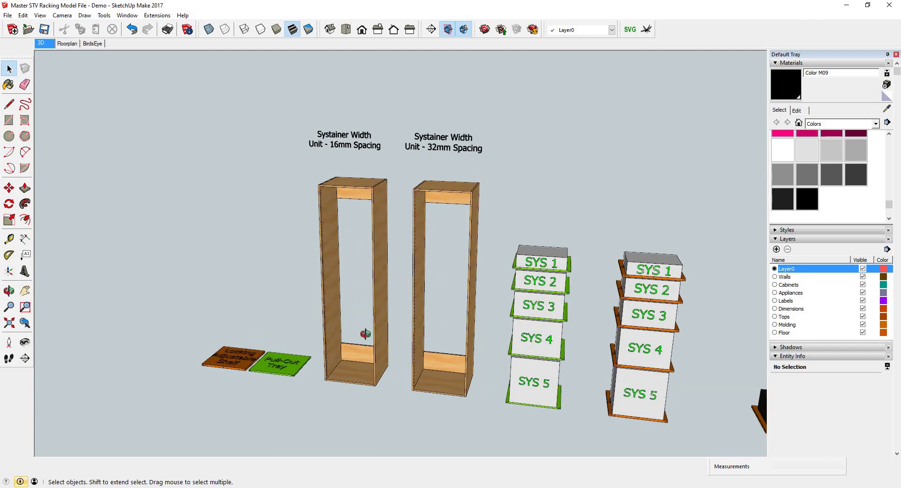
scroll(366, 329, "up", 2)
scroll(329, 244, "up", 2)
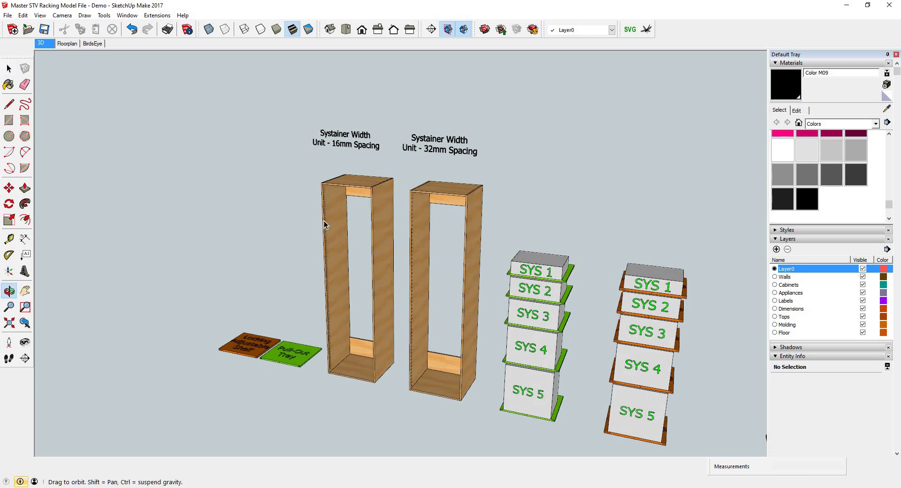
scroll(384, 131, "up", 1)
scroll(383, 131, "up", 1)
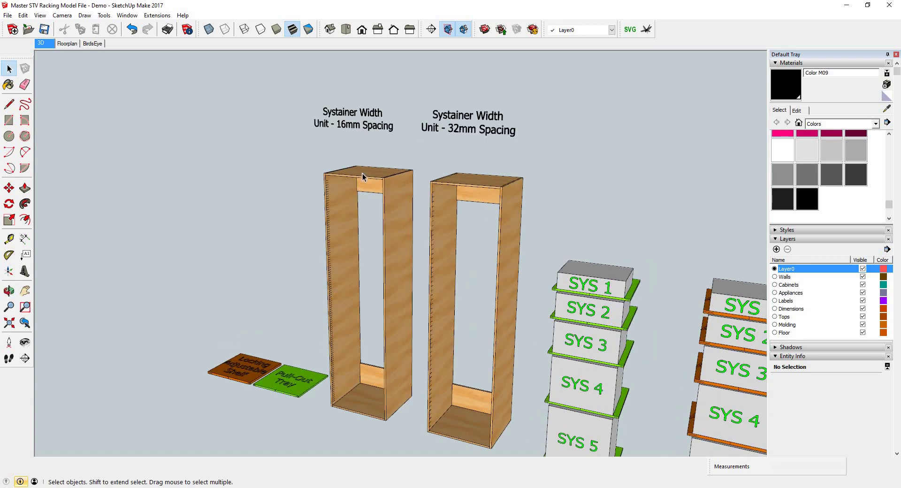
left_click(346, 196)
left_click(452, 196)
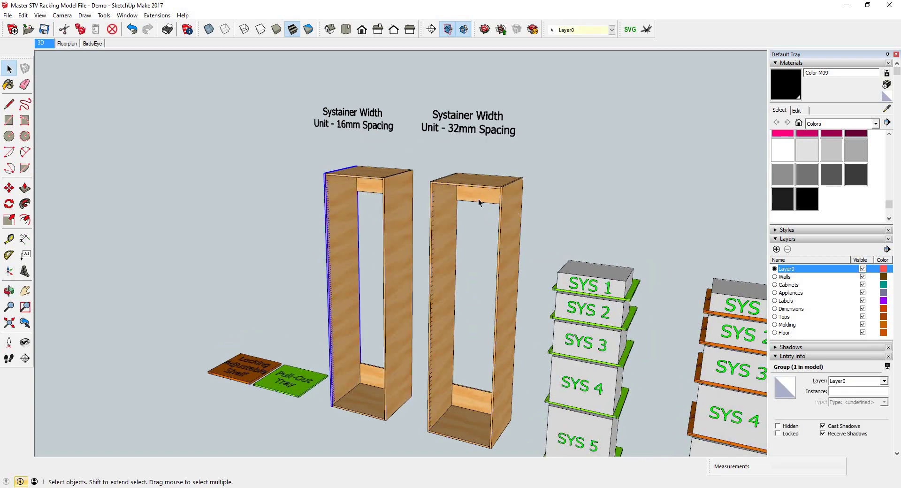
left_click(417, 209)
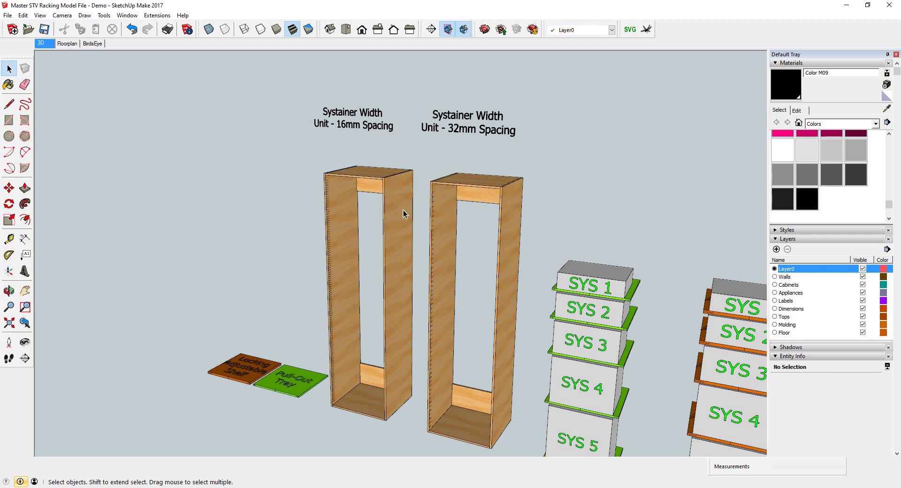
left_click(400, 206)
scroll(400, 207, "up", 5)
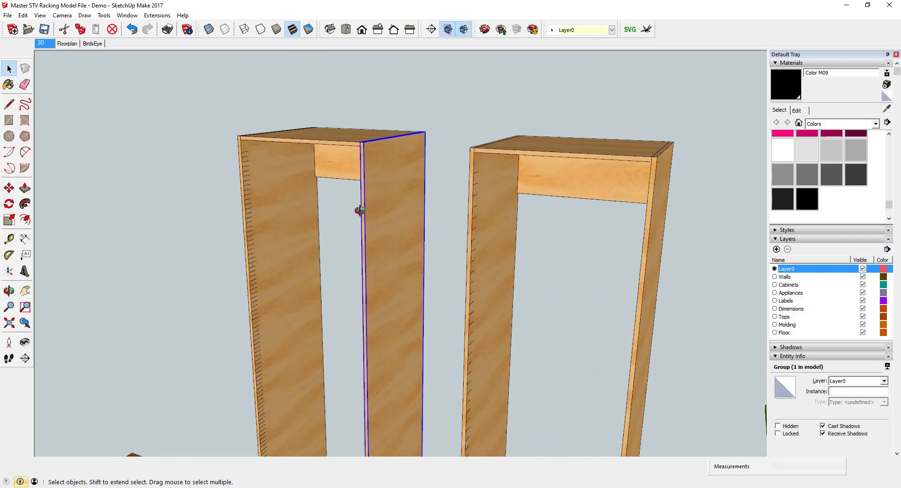
Compare the slotted side panels of the 32mm and 16mm spacing units by highlighting each one, and clear the selection
left_click(475, 247)
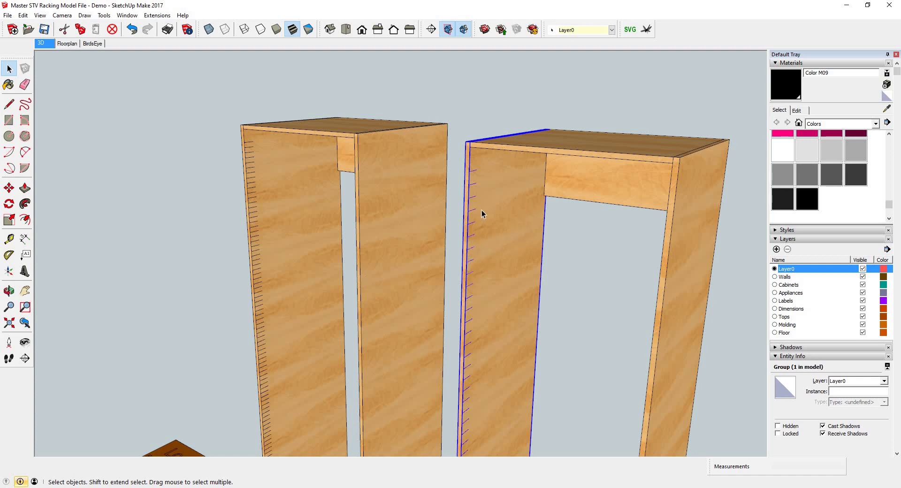
left_click(565, 222)
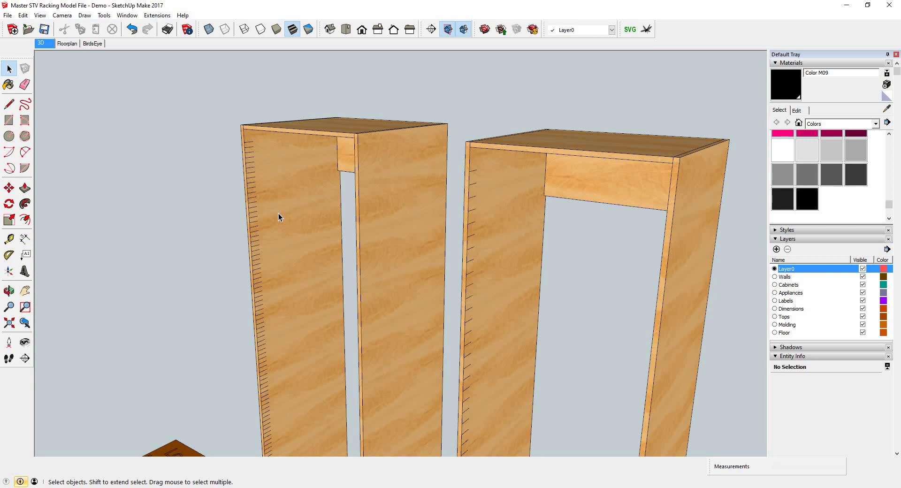
left_click(253, 235)
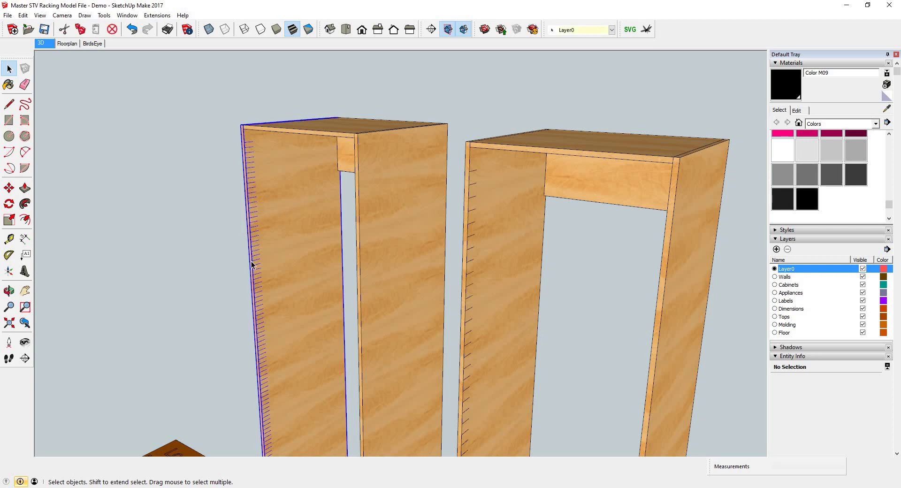
left_click(234, 227)
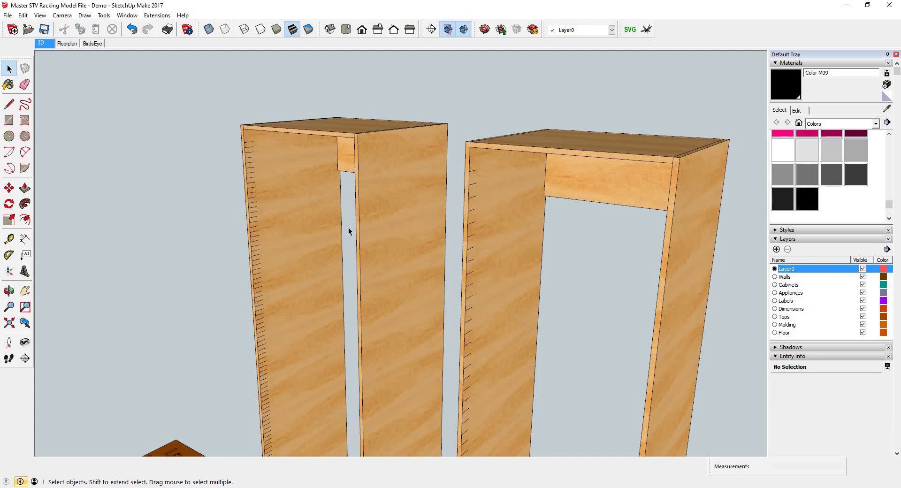
Show both Systainer width units at full height in the standard front view
middle_click_drag(350, 209, 348, 190)
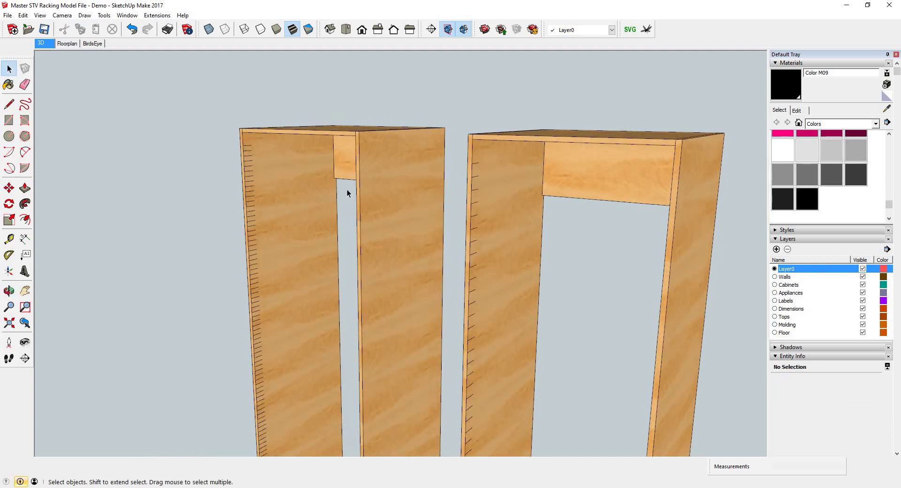
scroll(379, 189, "down", 3)
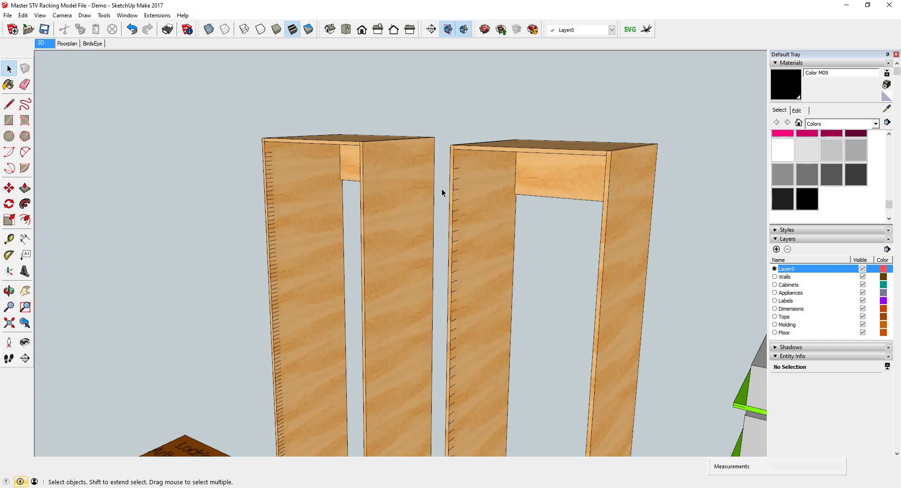
scroll(435, 199, "down", 3)
scroll(423, 207, "up", 2)
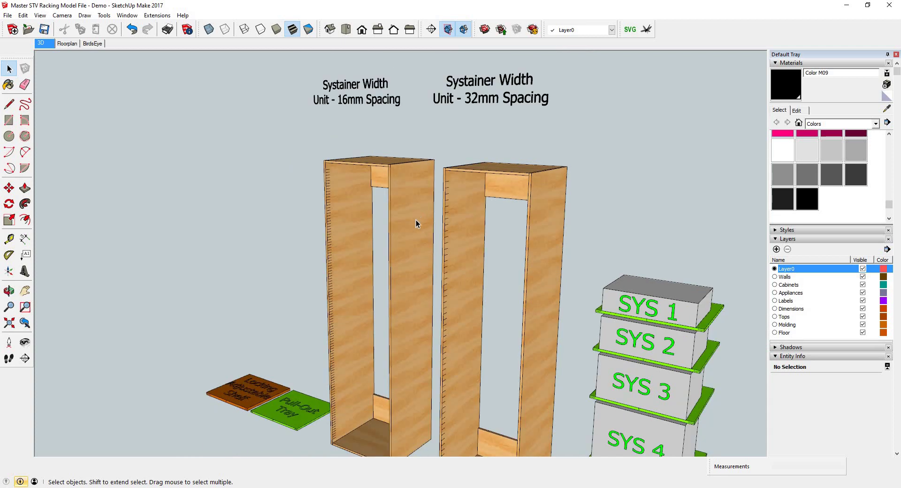
scroll(416, 220, "down", 3)
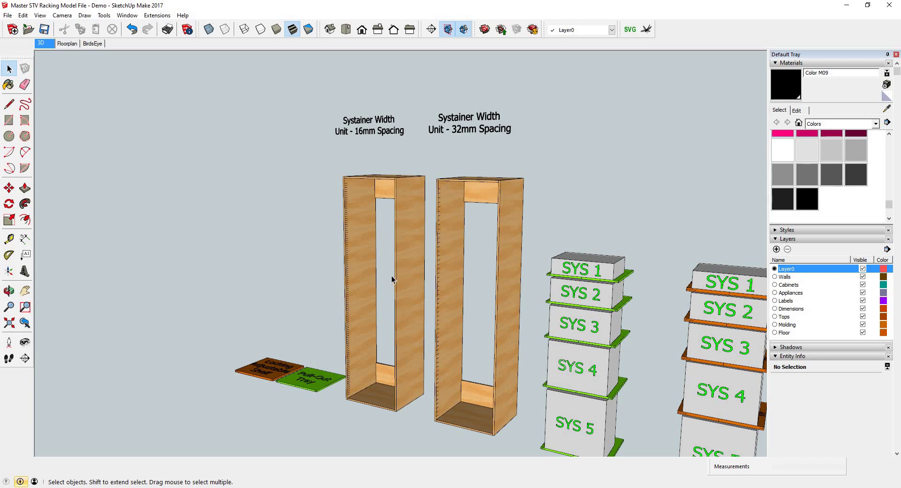
middle_click_drag(490, 274, 463, 157)
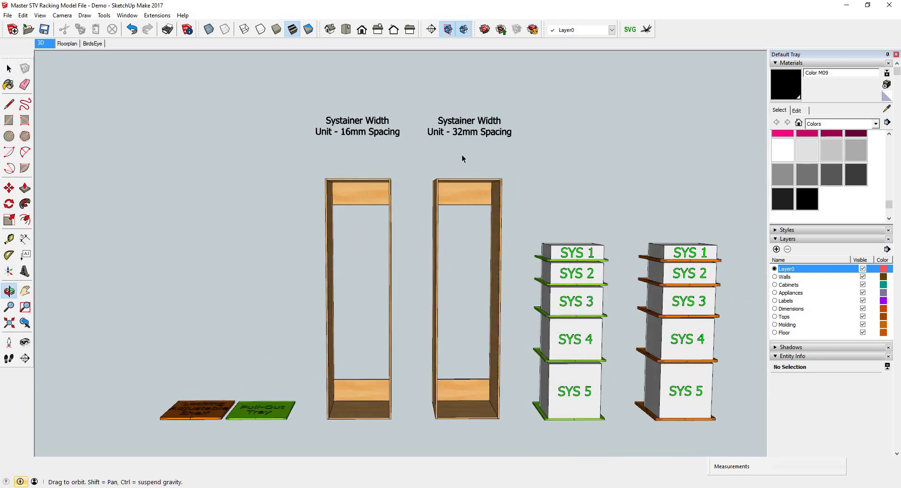
left_click(362, 30)
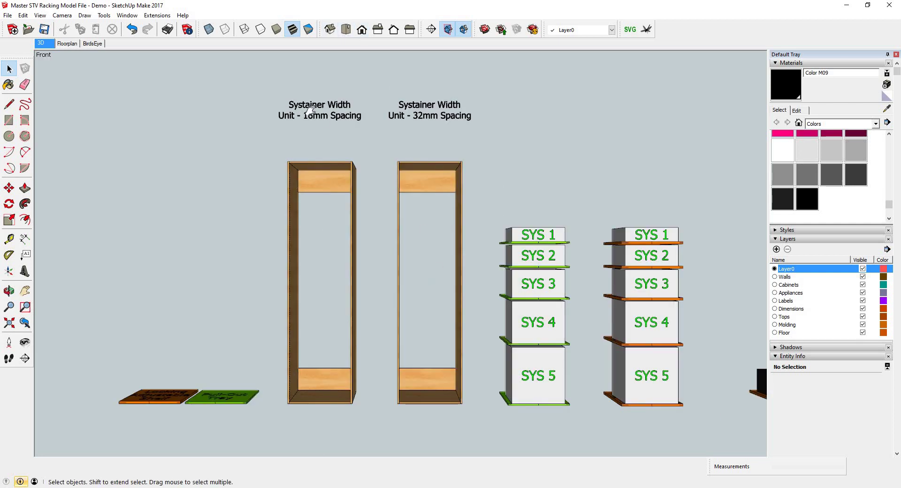
key("o")
left_click_drag(413, 294, 430, 292)
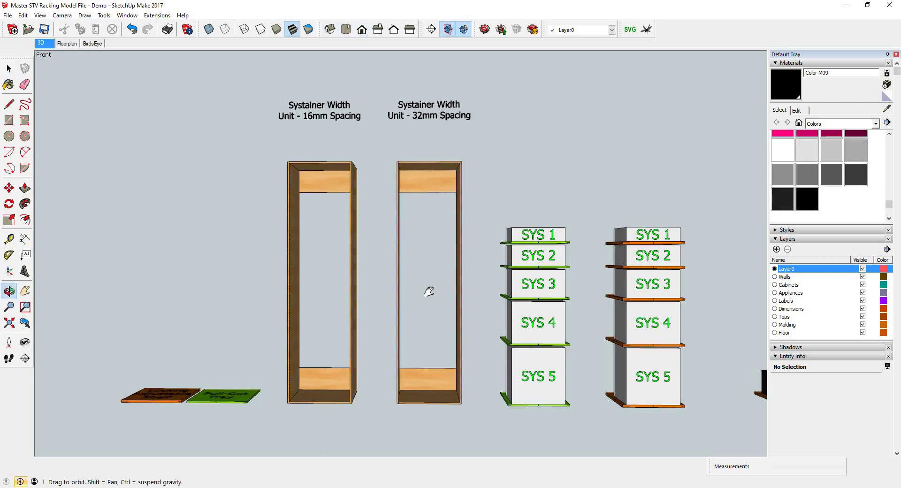
middle_click_drag(429, 291, 420, 291)
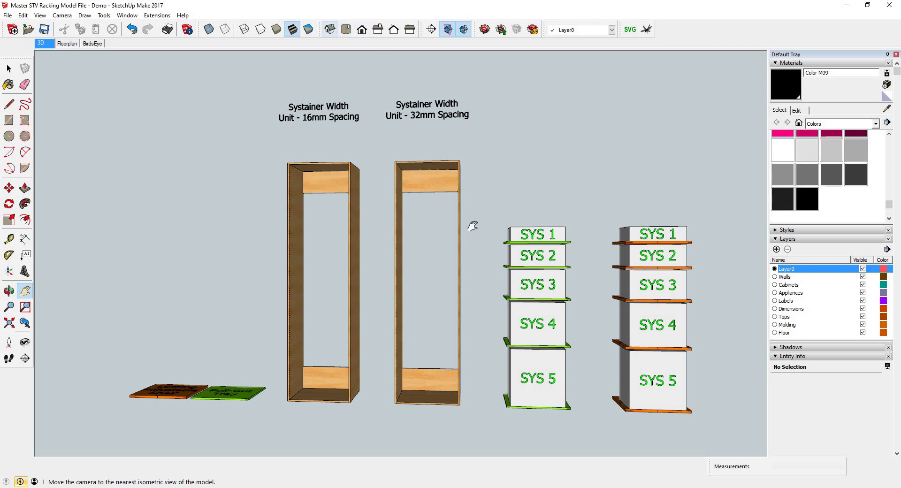
left_click(362, 30)
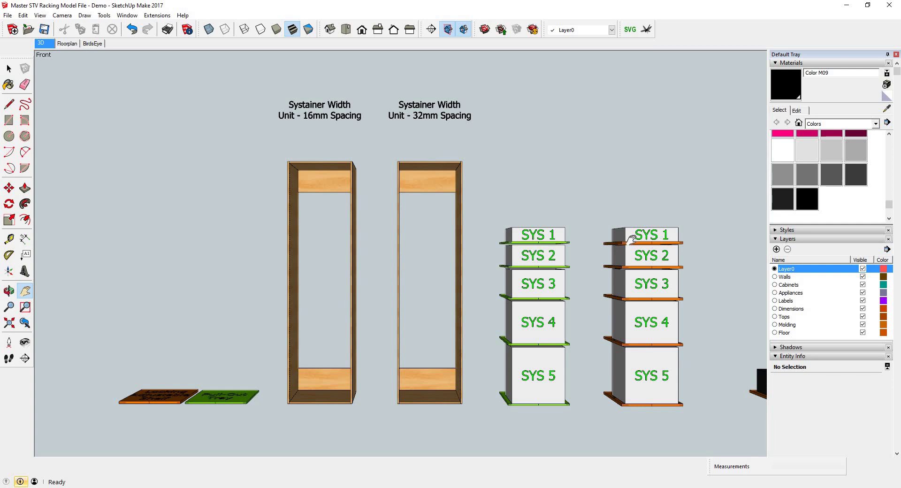
Follow the row in front view from the Systainer units to the black DWST toolboxes and the 2-drawer unit
left_click_drag(466, 302, 282, 302)
left_click_drag(526, 323, 404, 324)
left_click_drag(384, 360, 215, 360)
left_click_drag(470, 367, 389, 367)
left_click_drag(488, 366, 375, 359)
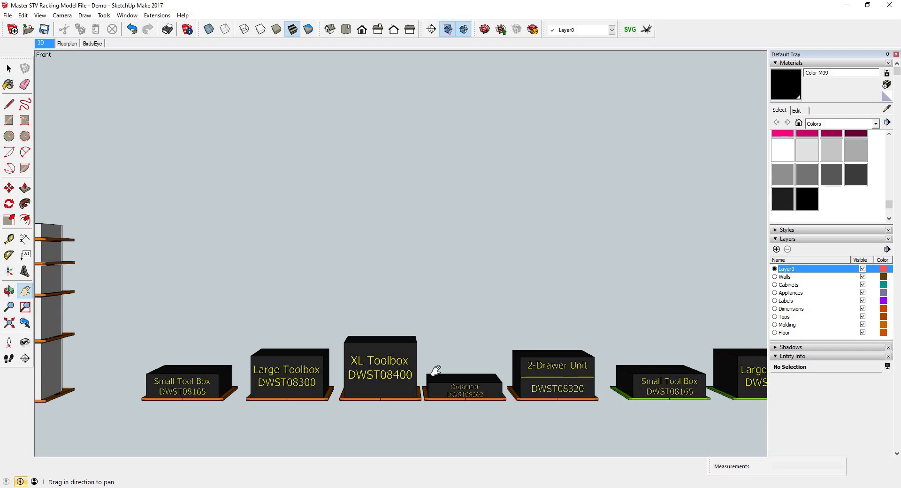
Follow the row in front view past the black DWST toolboxes on green trays to the stacked STV Racking drawers
left_click_drag(444, 397, 216, 392)
left_click_drag(577, 406, 423, 407)
left_click_drag(571, 370, 455, 371)
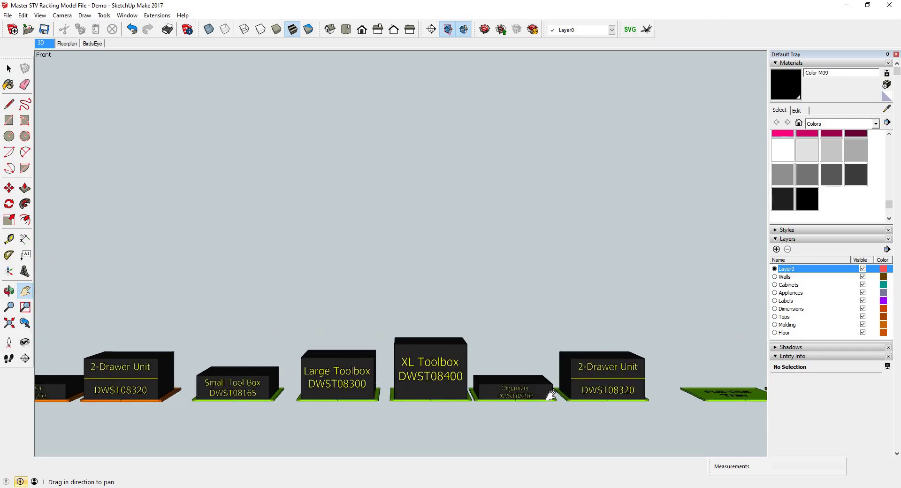
left_click_drag(498, 397, 369, 397)
left_click_drag(537, 403, 334, 417)
left_click_drag(408, 413, 282, 409)
left_click_drag(514, 341, 460, 343)
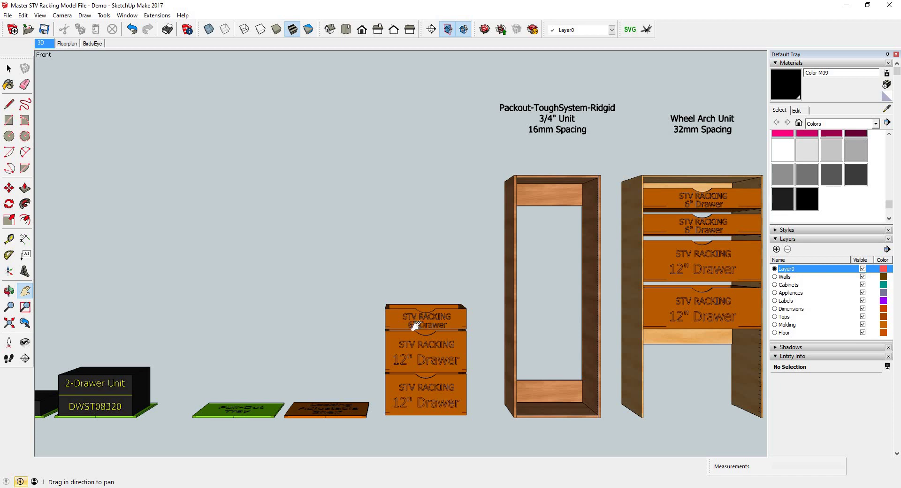
Show the drawer stack, the Packout-ToughSystem-Ridgid 3/4" unit and the Wheel Arch Unit together in the standard front view
middle_click_drag(388, 343, 337, 175)
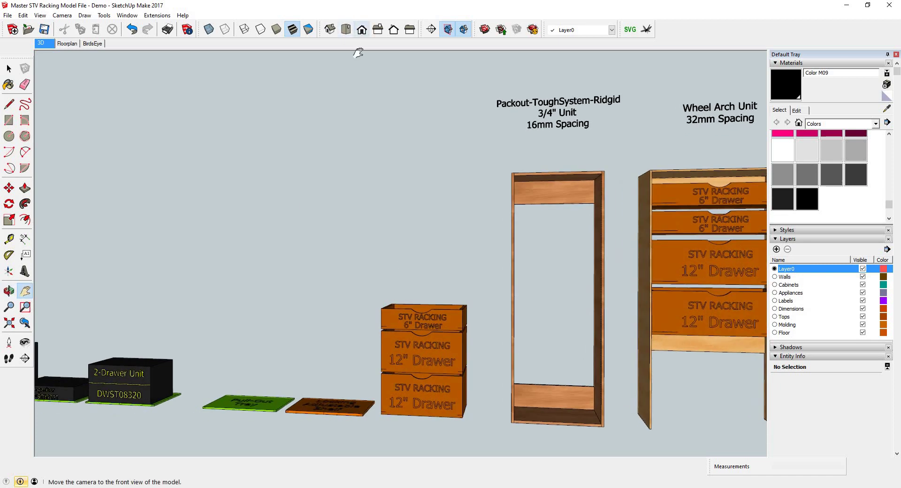
left_click_drag(368, 342, 311, 341)
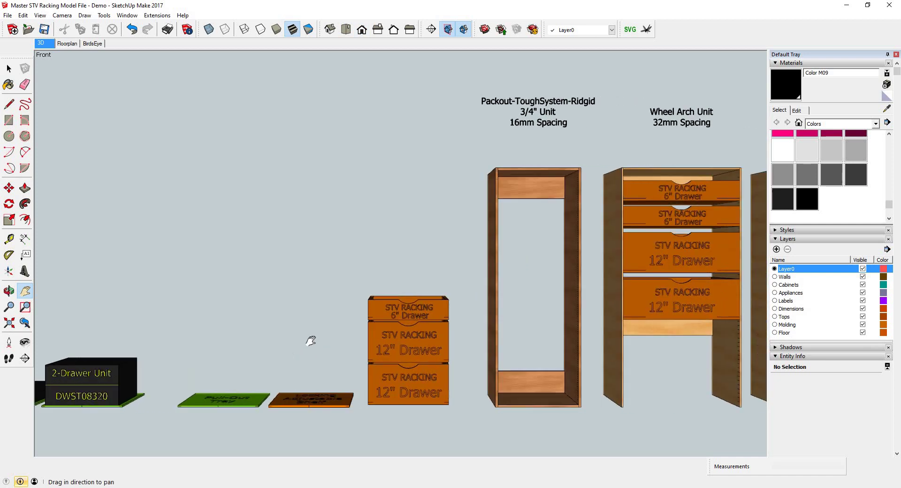
left_click_drag(504, 127, 354, 154)
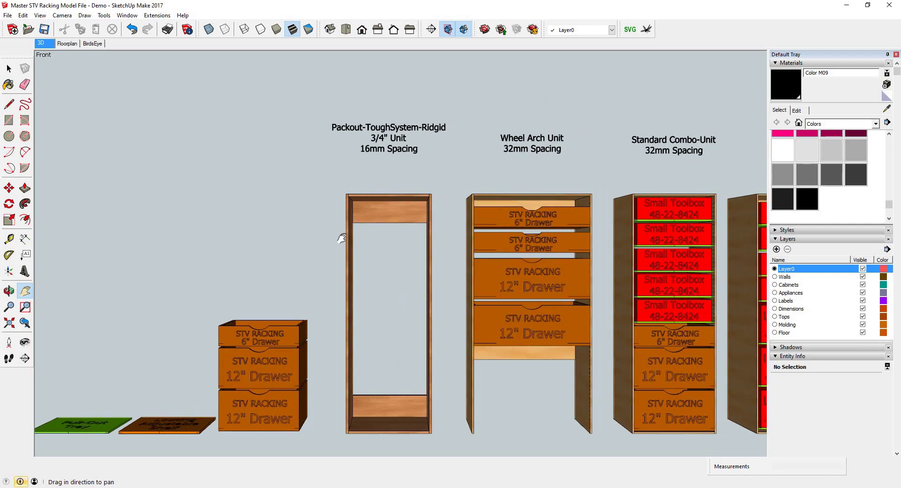
Inspect the slotted inner side of the Packout-ToughSystem-Ridgid 3/4" unit with 16mm spacing up close from an angle
key("o")
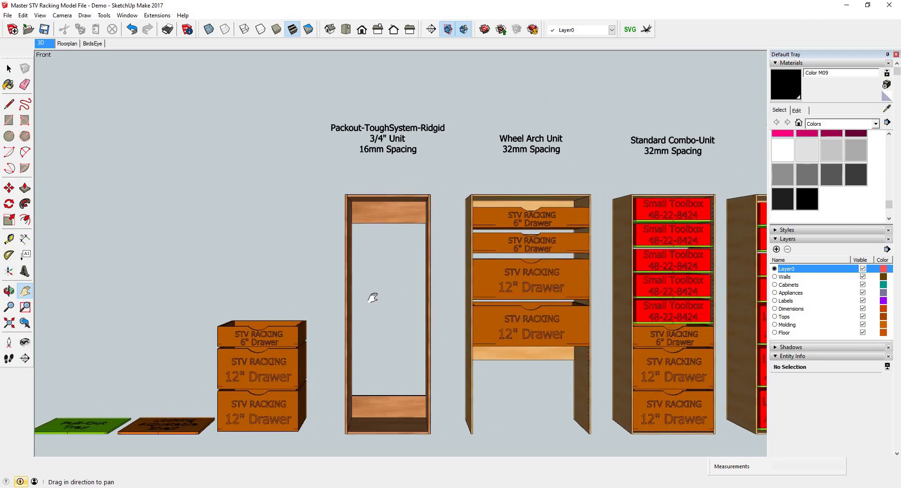
left_click_drag(302, 316, 349, 287)
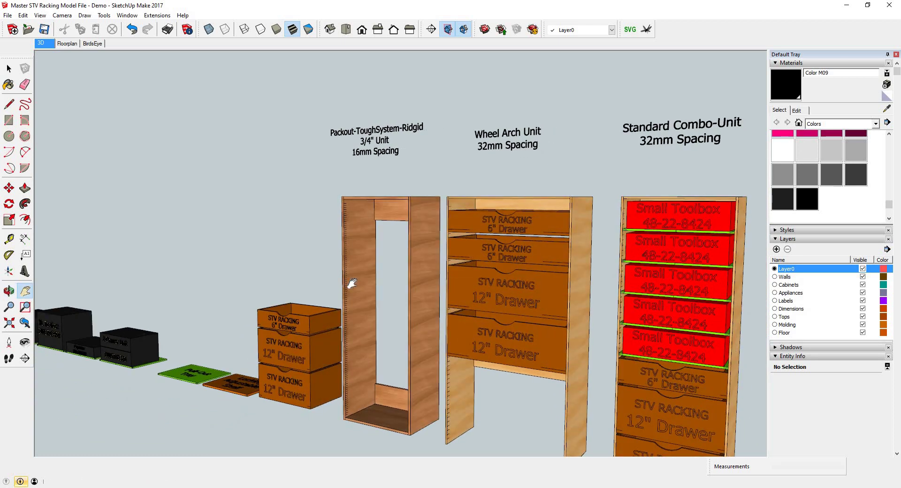
scroll(346, 286, "up", 4)
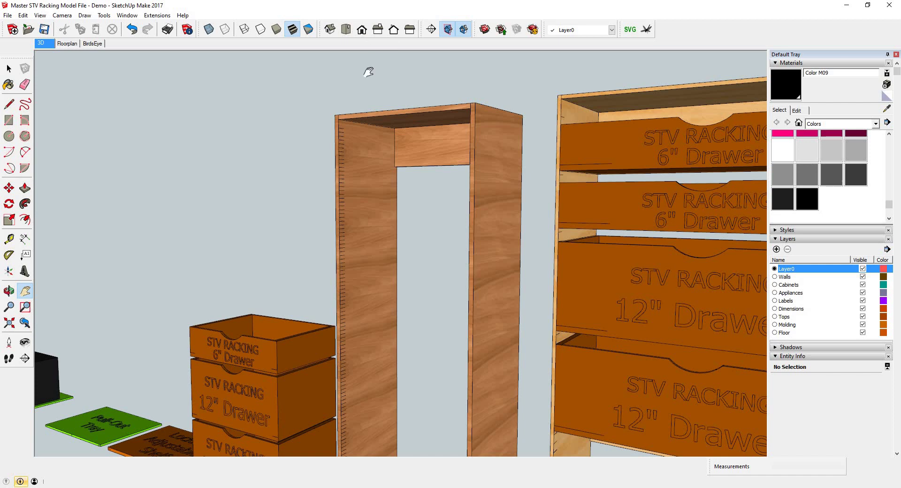
middle_click_drag(483, 284, 511, 279)
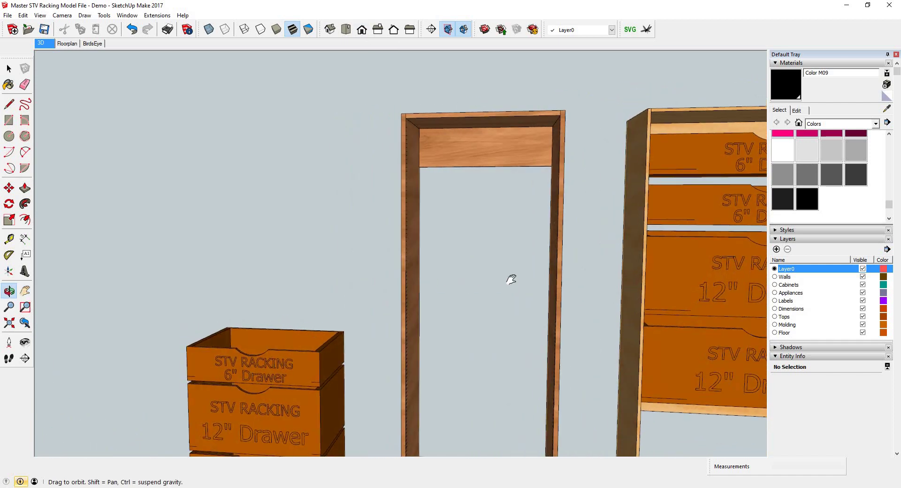
scroll(385, 237, "down", 6)
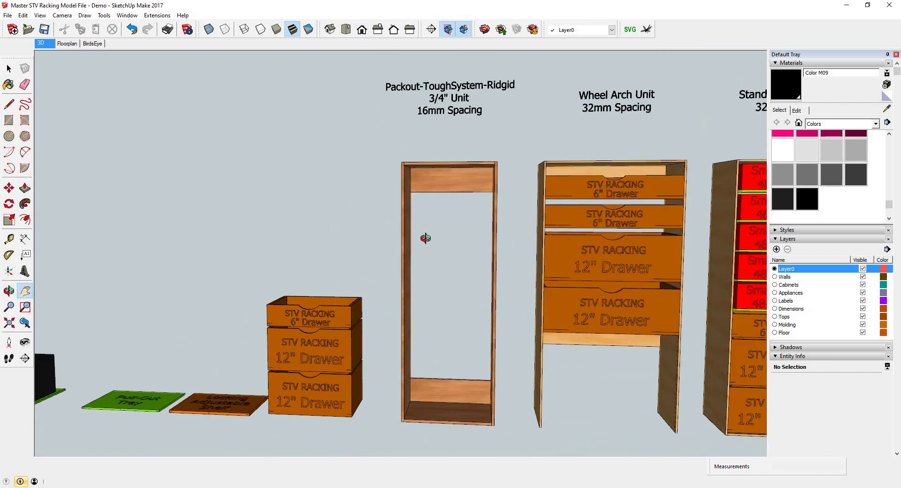
scroll(403, 242, "down", 4)
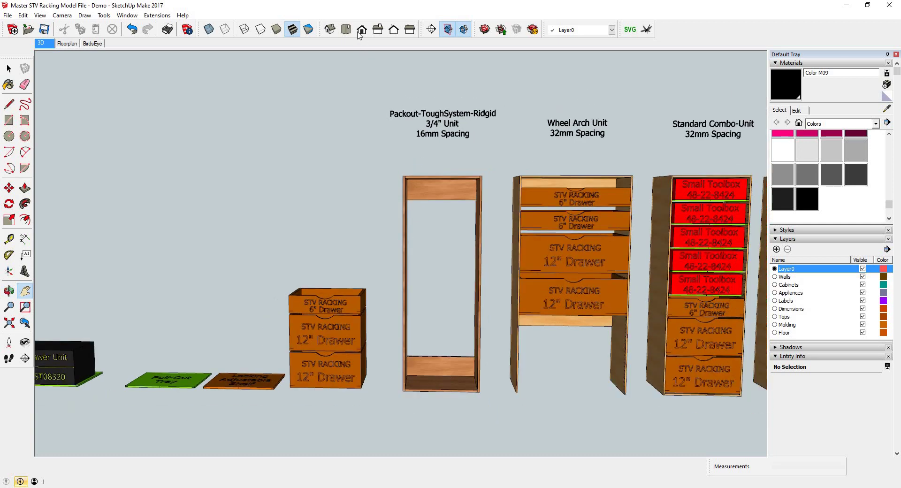
Review the Wheel Arch, Standard Combo, Tradesman and Packout-ToughSystem-Ridgid units in front view and from a raised angle
left_click(361, 31)
left_click_drag(510, 295, 244, 305)
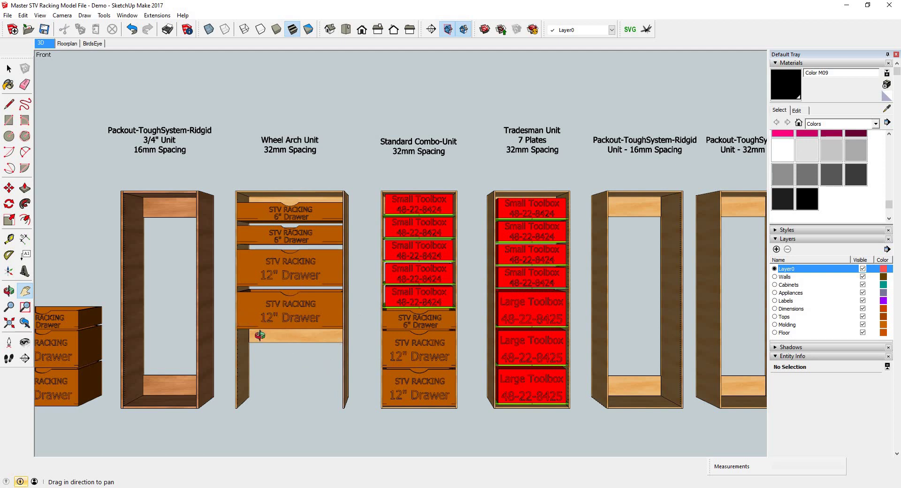
middle_click_drag(260, 335, 265, 240)
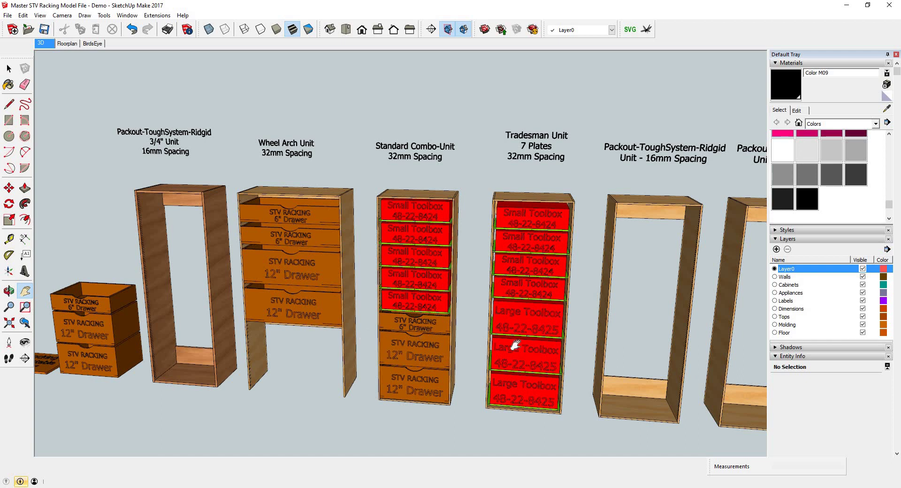
scroll(519, 346, "down", 1)
scroll(277, 341, "up", 2)
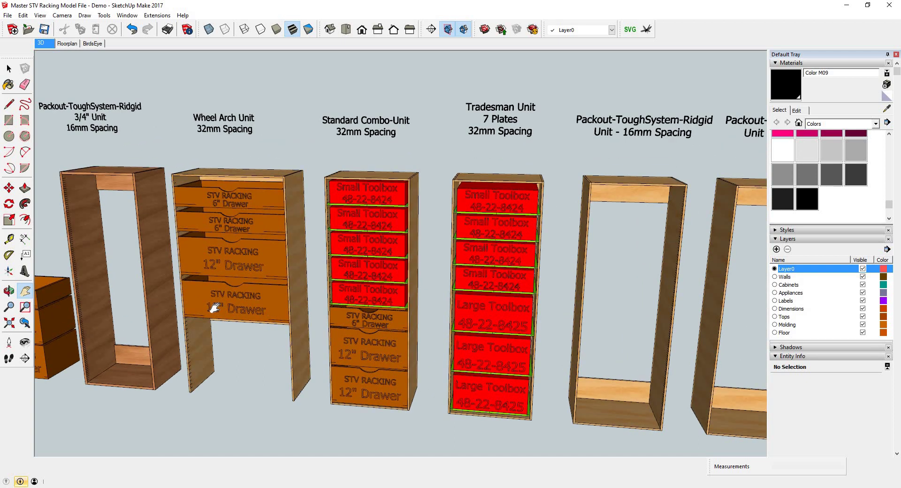
scroll(545, 270, "down", 2)
scroll(393, 283, "up", 1)
scroll(466, 253, "down", 1)
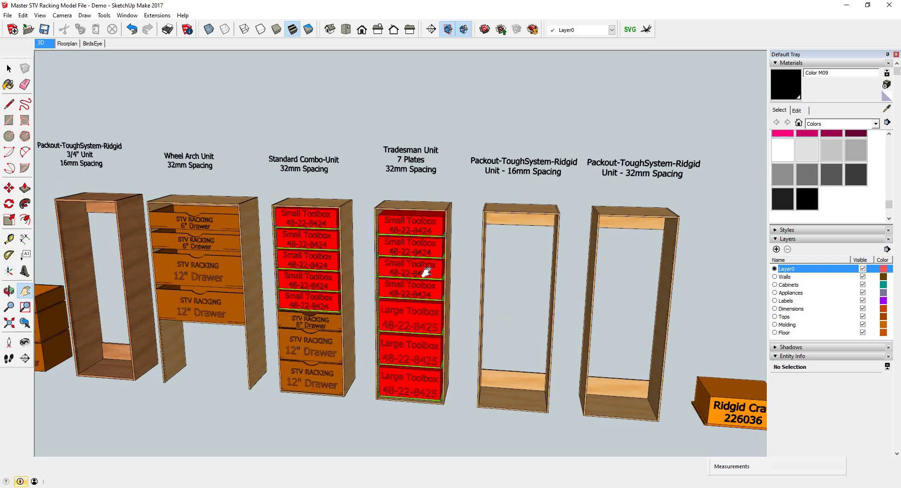
scroll(434, 278, "up", 1)
scroll(435, 278, "up", 1)
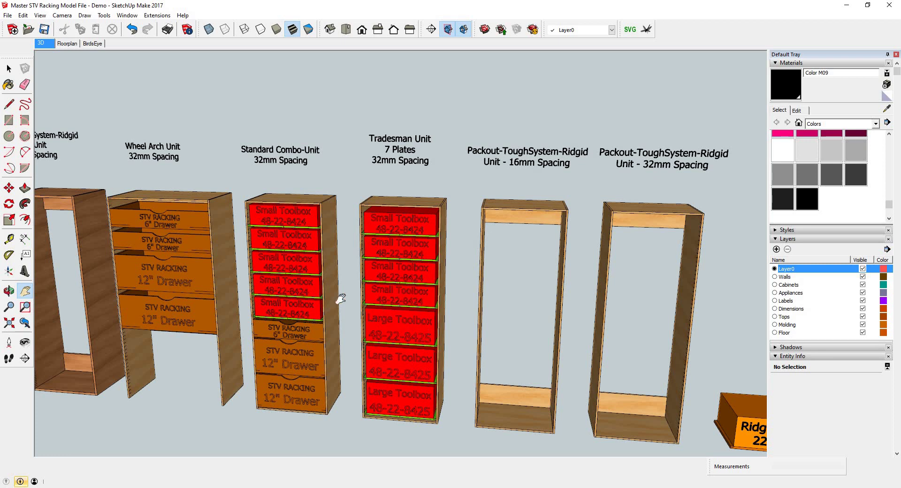
Examine the slotted side panels of the Packout-ToughSystem-Ridgid units with 16mm and 32mm spacing from an angle
scroll(454, 342, "down", 3)
middle_click_drag(453, 341, 504, 343)
scroll(449, 318, "up", 2)
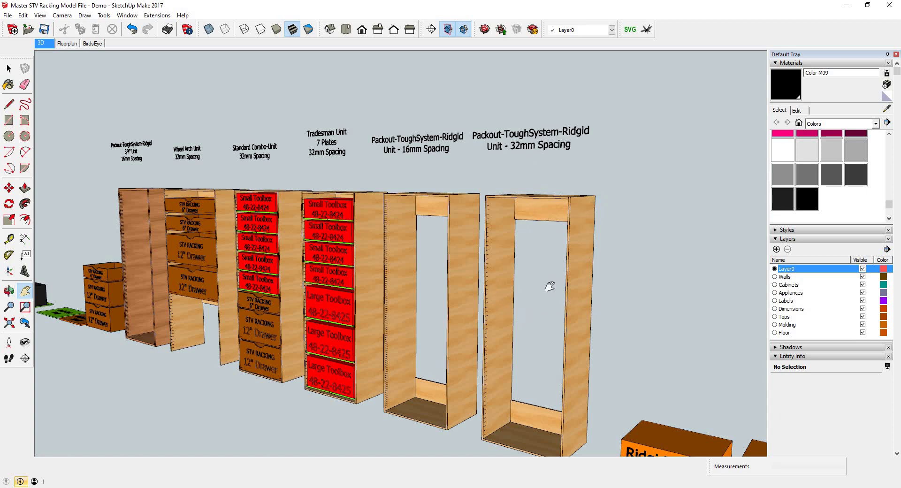
scroll(539, 334, "down", 1)
scroll(548, 324, "up", 1)
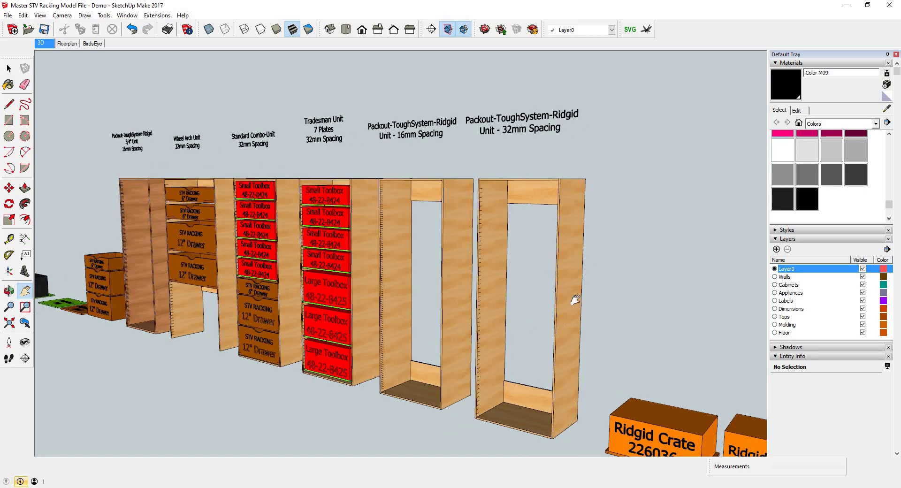
middle_click_drag(553, 290, 576, 294)
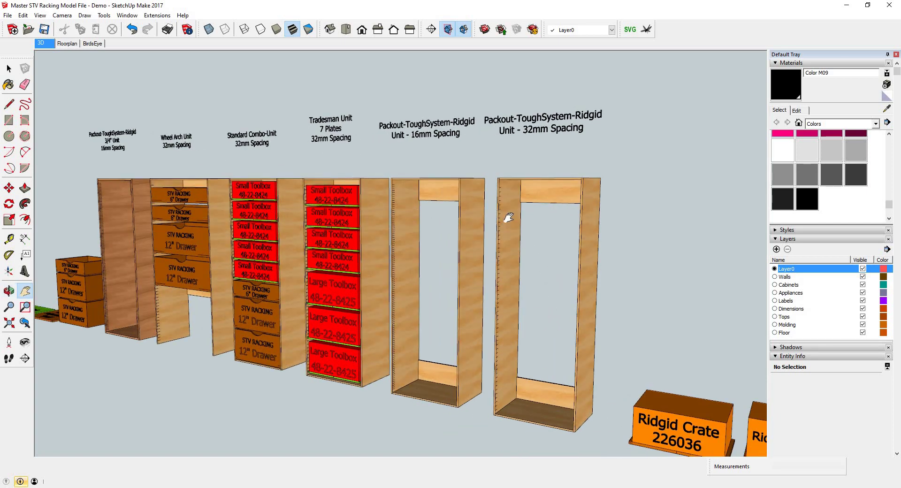
scroll(507, 220, "up", 3)
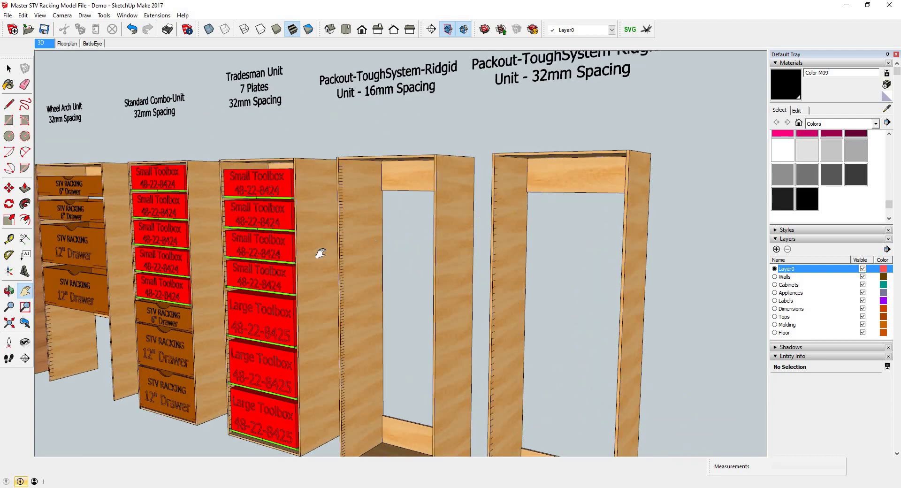
Highlight the slotted left side panel of the 16mm spacing Packout-ToughSystem-Ridgid unit and clear the selection
key("space")
left_click(343, 229)
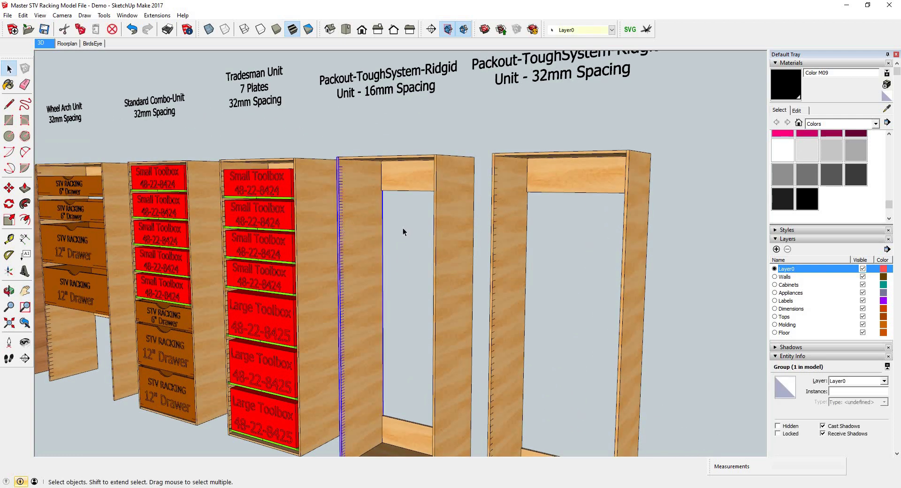
key("ctrl+t")
Follow the row from the empty Packout-ToughSystem-Ridgid units to the orange Ridgid crates, tool boxes and organizers
scroll(351, 187, "down", 3)
middle_click_drag(451, 260, 415, 306)
left_click_drag(415, 306, 387, 306)
left_click_drag(431, 330, 206, 347)
left_click_drag(558, 335, 416, 326)
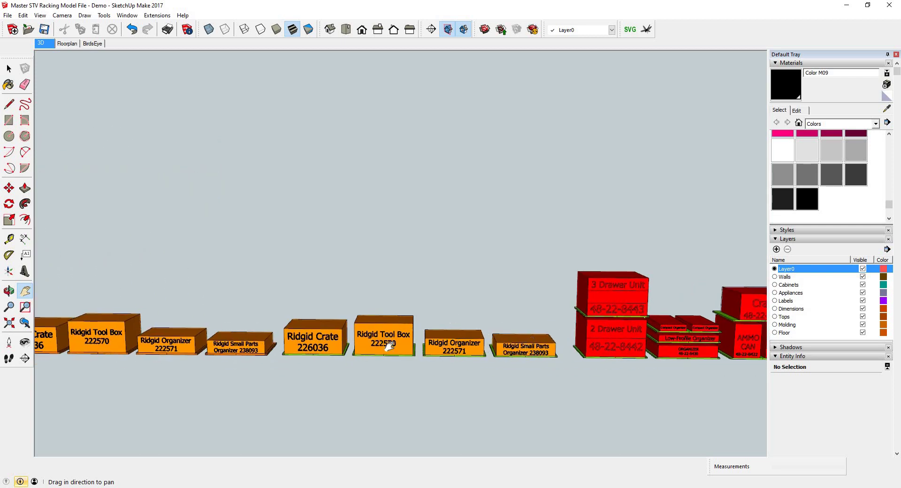
Follow the row past the red drawer units, organizers, crates and toolboxes to the Packout Half-Width Unit
left_click_drag(350, 347, 216, 350)
left_click_drag(489, 351, 347, 354)
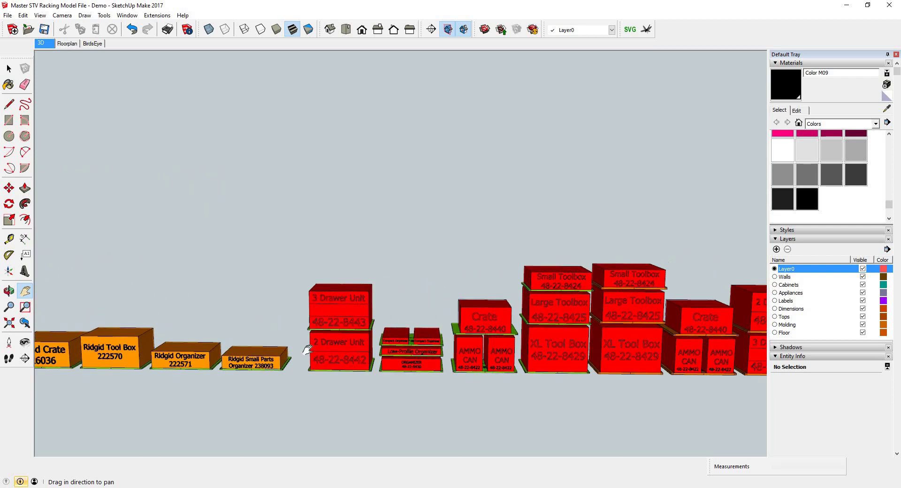
left_click_drag(574, 346, 452, 351)
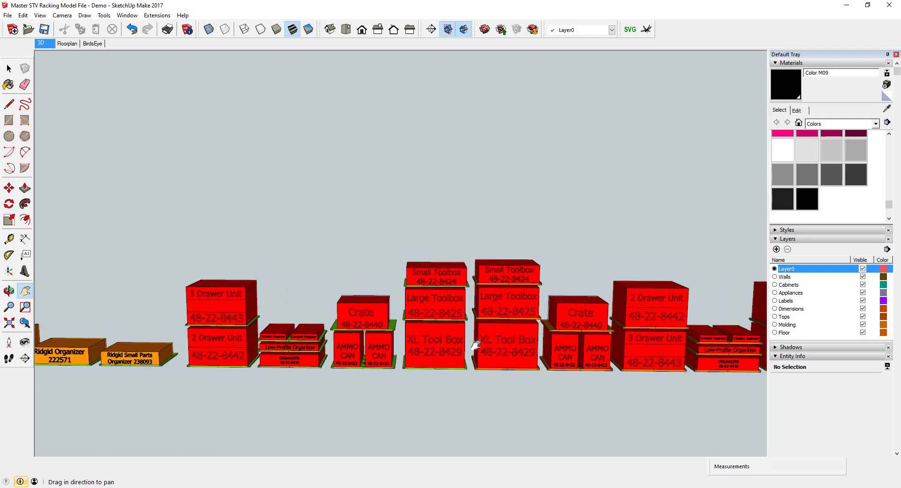
left_click_drag(397, 352, 169, 345)
left_click_drag(432, 352, 288, 350)
left_click_drag(568, 290, 491, 281)
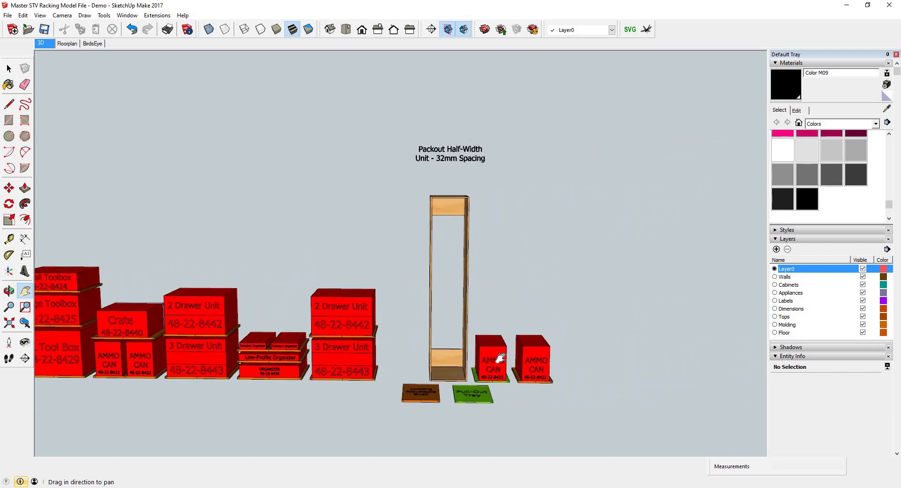
Highlight the compact organizers, the half-width locking shelf and pull-out tray, and the nearest ammo can, and clear the selection
key("space")
left_click(251, 346)
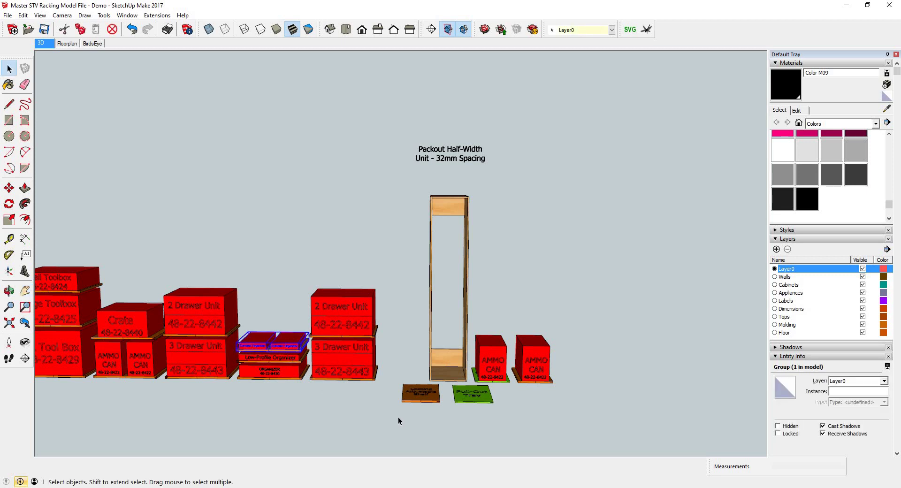
left_click(424, 399)
left_click(484, 399)
left_click(417, 418)
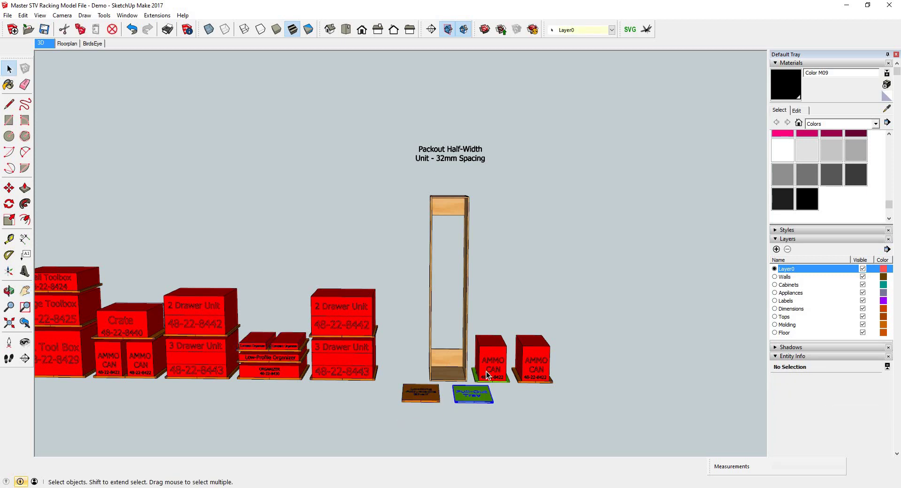
left_click(491, 364)
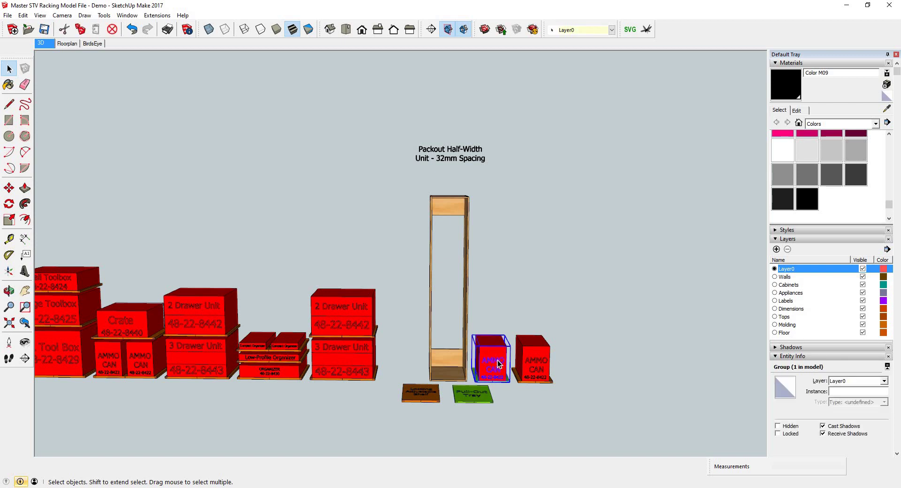
left_click(485, 371, "shift")
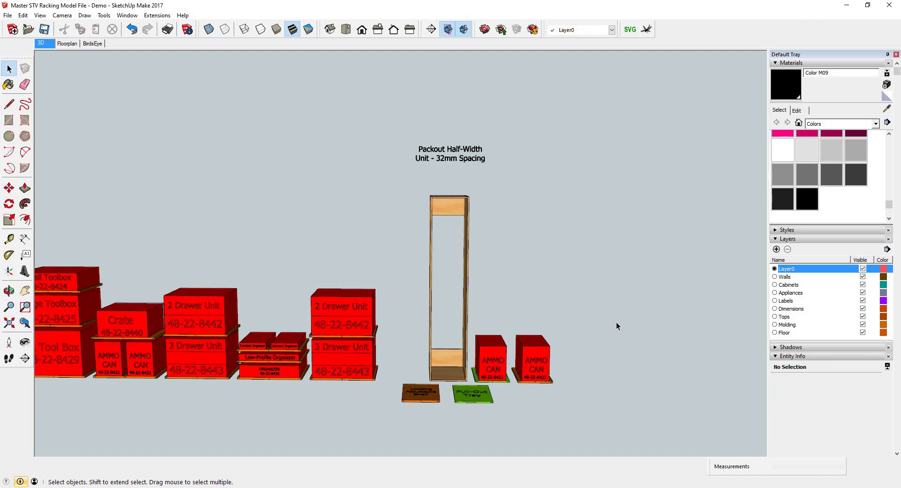
Inspect the slotted sides of the Packout Half-Width Unit and its shelf, tray and ammo cans from an angle
scroll(619, 318, "down", 3)
scroll(538, 294, "up", 2)
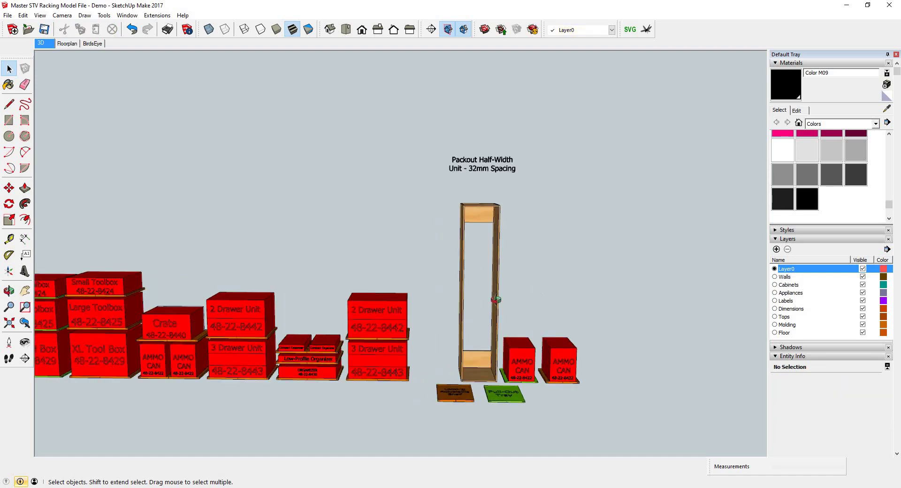
mouse_move(409, 313)
middle_mouse_down()
mouse_move(439, 291)
mouse_move(433, 298)
middle_mouse_up()
scroll(439, 286, "up", 3)
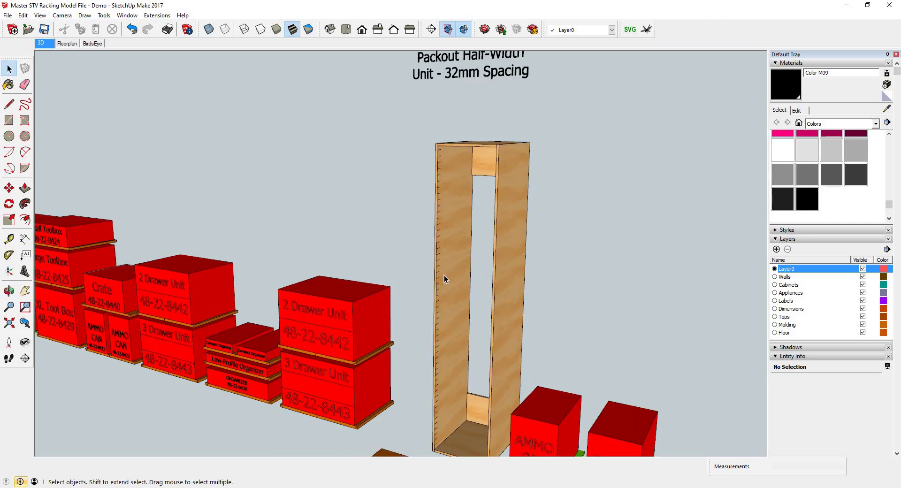
scroll(459, 255, "down", 3)
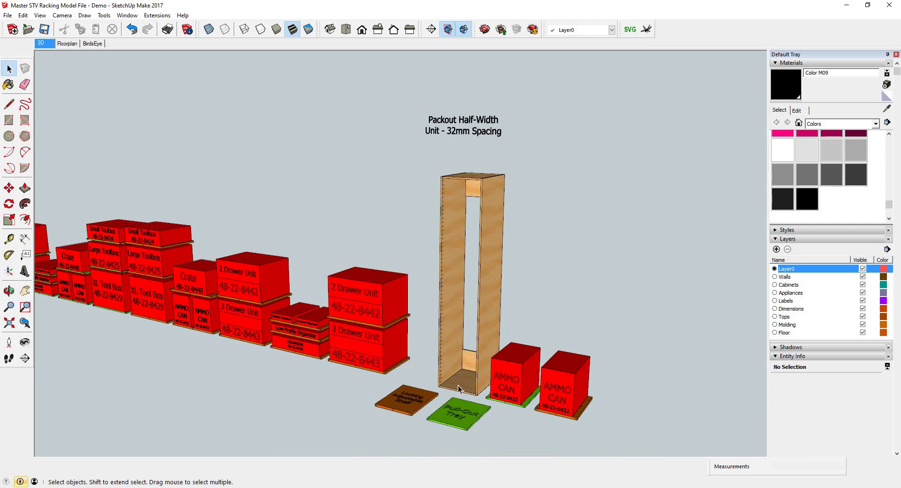
middle_click_drag(534, 328, 604, 296)
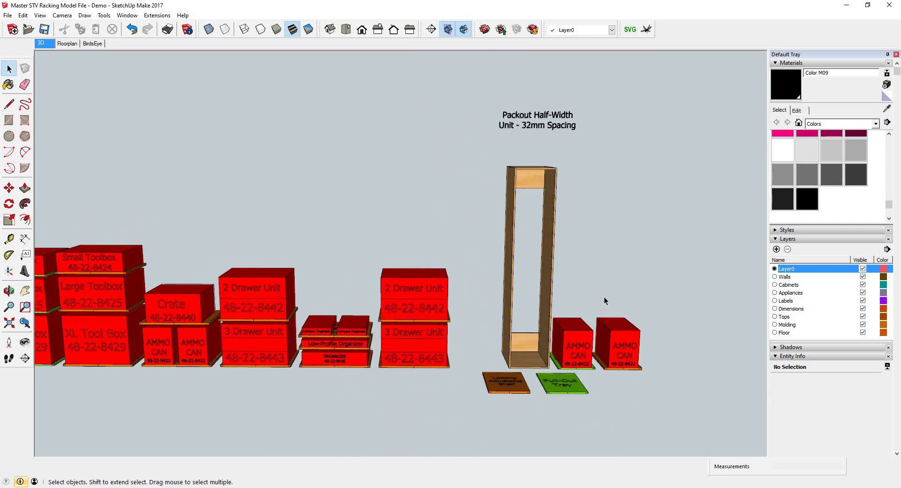
Copy the empty Packout-ToughSystem-Ridgid unit with 32mm spacing about 608 inches along the row, past the Packout Half-Width Unit's ammo cans
scroll(607, 294, "down", 8)
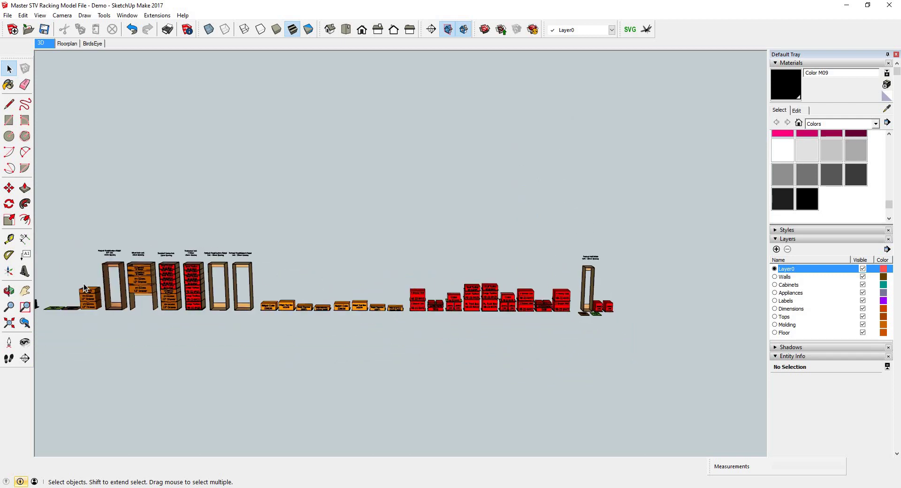
scroll(322, 292, "up", 6)
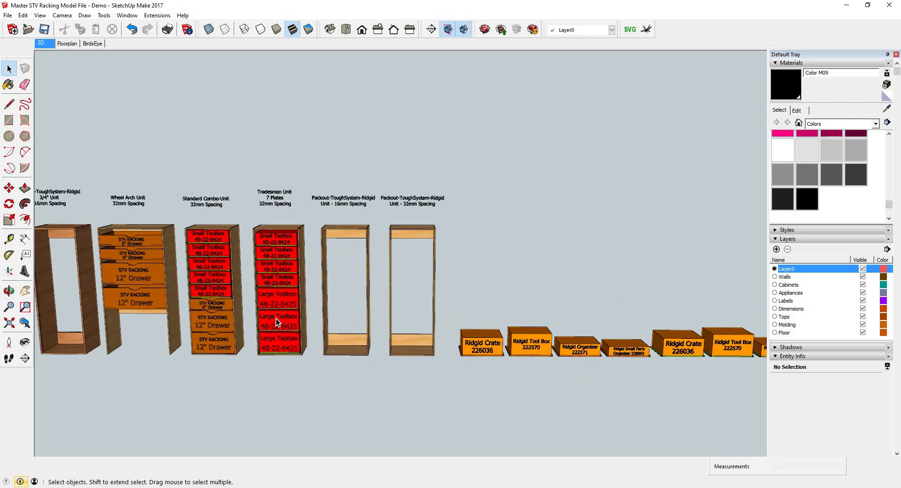
middle_click_drag(276, 318, 375, 253)
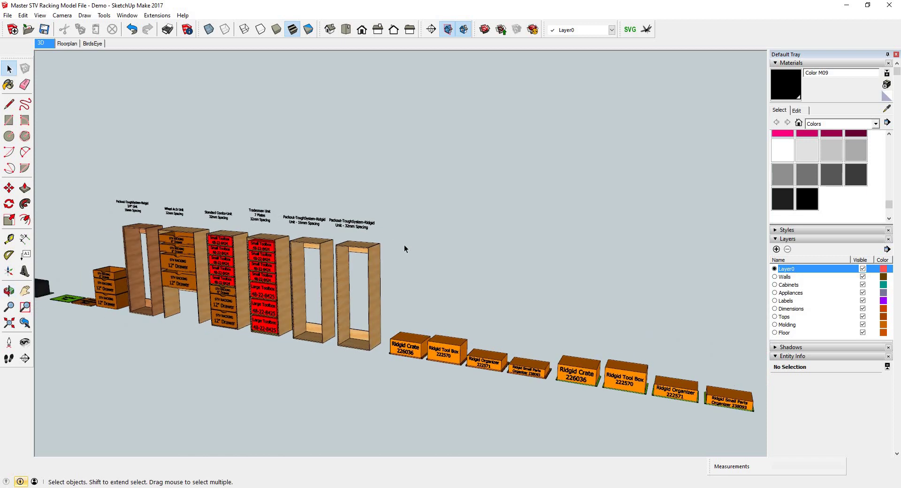
scroll(406, 246, "up", 3)
left_click(456, 363)
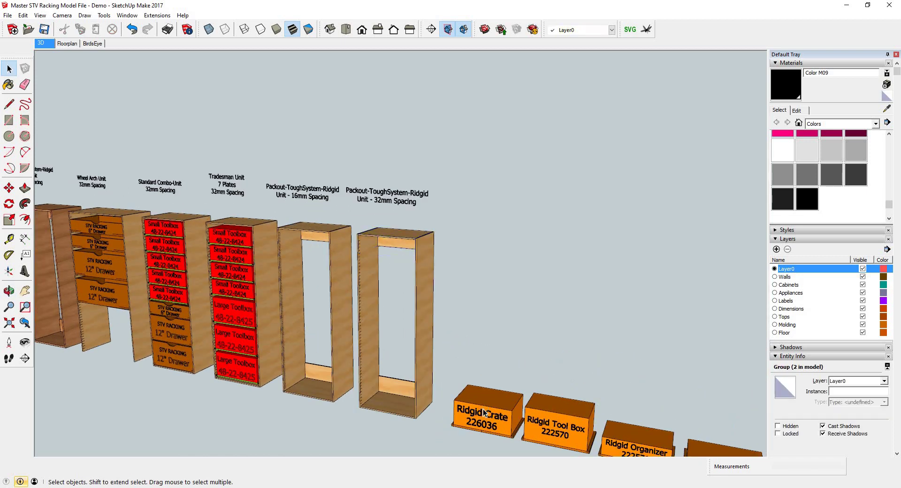
middle_click_drag(439, 427, 491, 413)
left_click_drag(466, 216, 369, 331)
key("m")
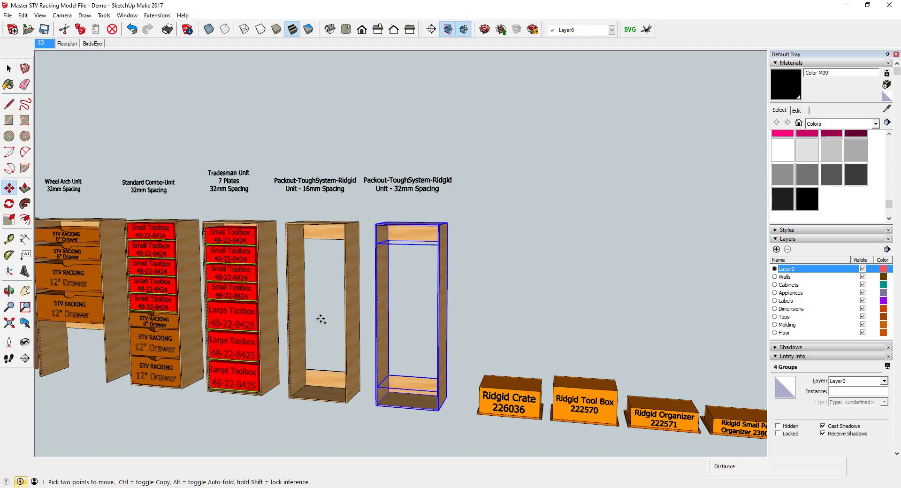
middle_click_drag(321, 320, 365, 303)
scroll(455, 314, "down", 5)
scroll(376, 305, "down", 5)
scroll(578, 332, "up", 2)
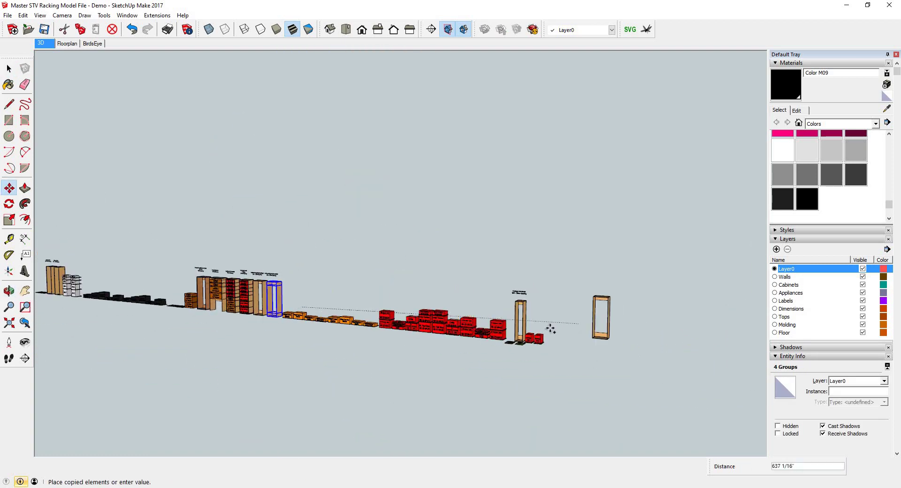
left_click(582, 362)
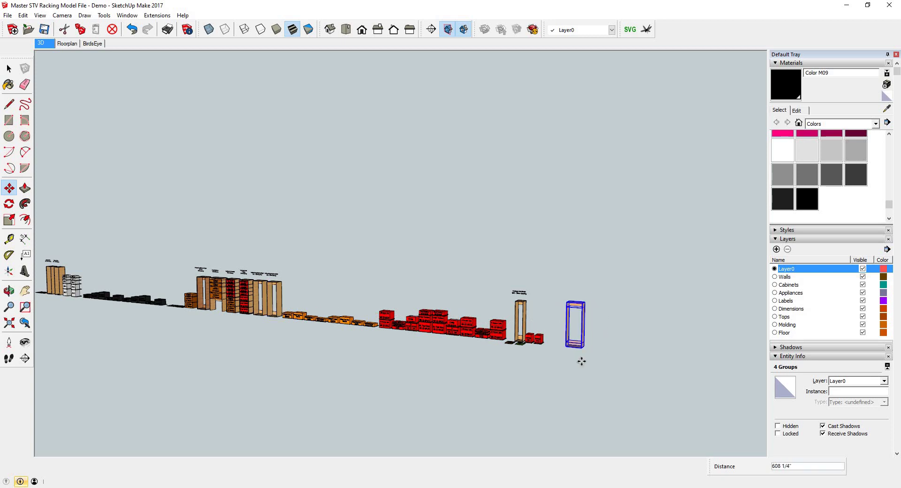
key("space")
left_click(579, 321)
Add a guide line 65 inches above the bottom edge of the copied unit's outer side panel
scroll(580, 321, "up", 3)
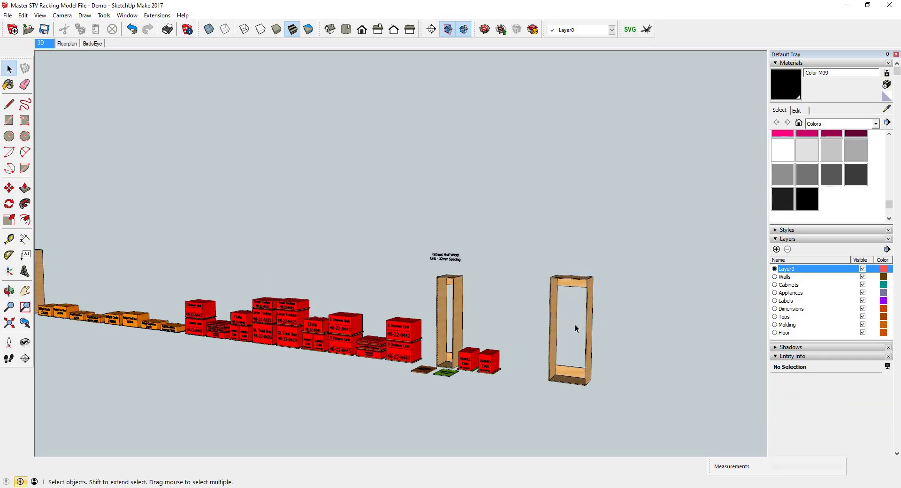
scroll(576, 325, "up", 3)
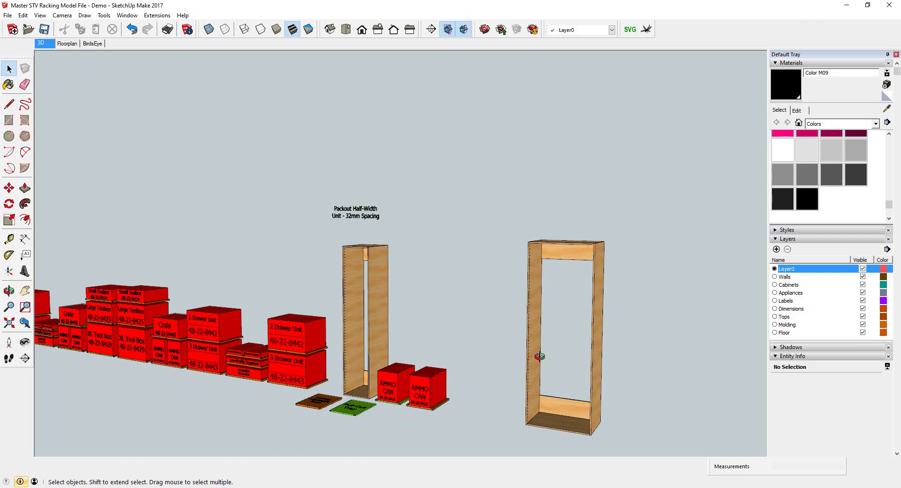
middle_click_drag(554, 254, 514, 339)
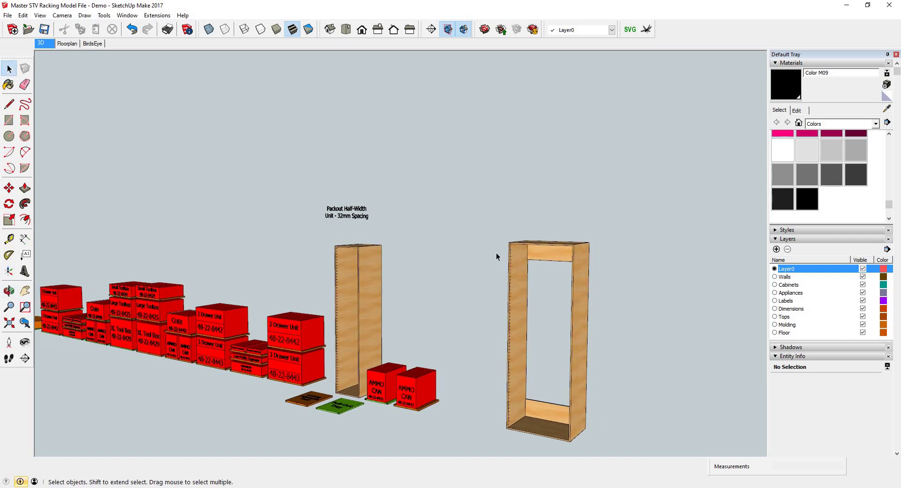
scroll(548, 212, "down", 2)
scroll(528, 212, "up", 4)
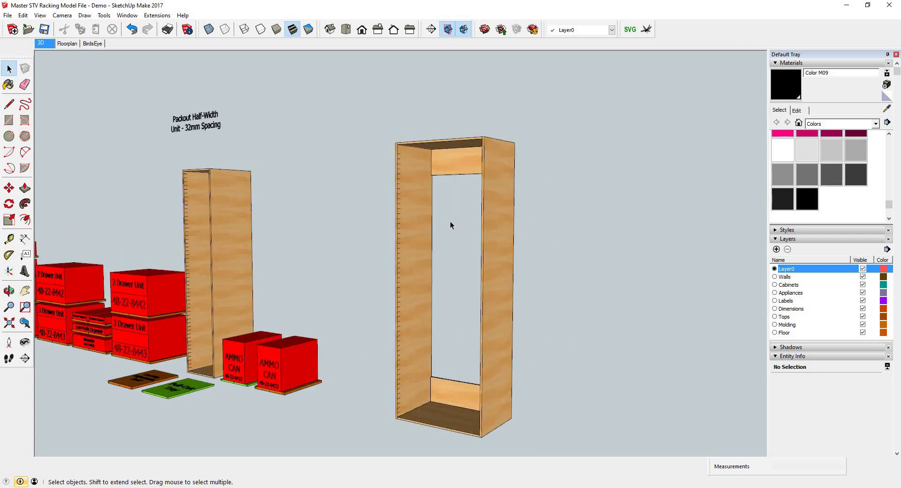
scroll(491, 367, "down", 2)
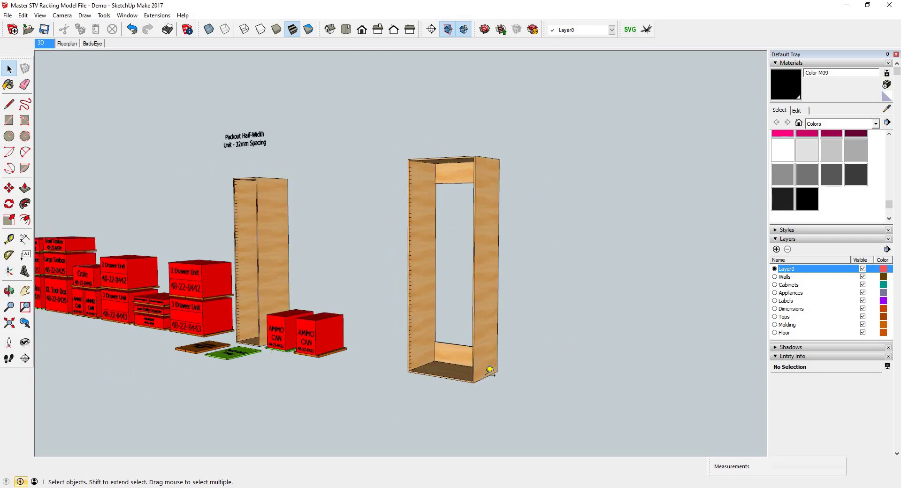
key("t")
scroll(493, 370, "up", 5)
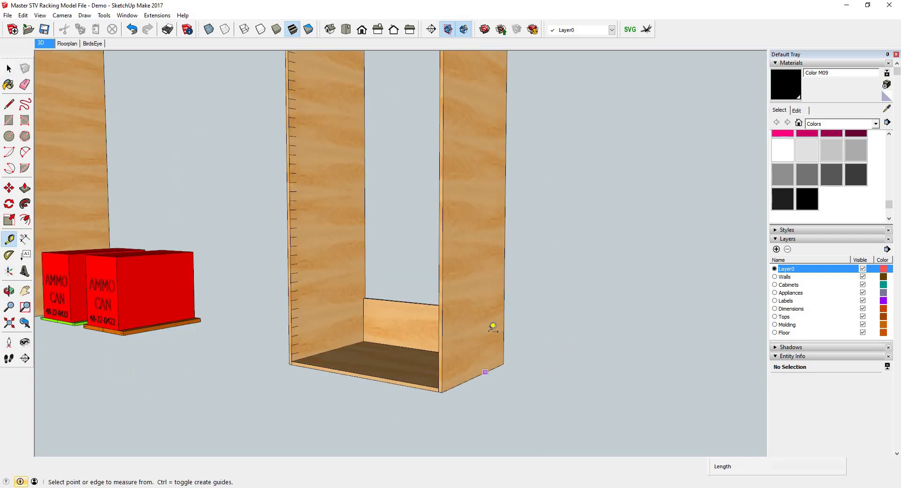
left_click(485, 372)
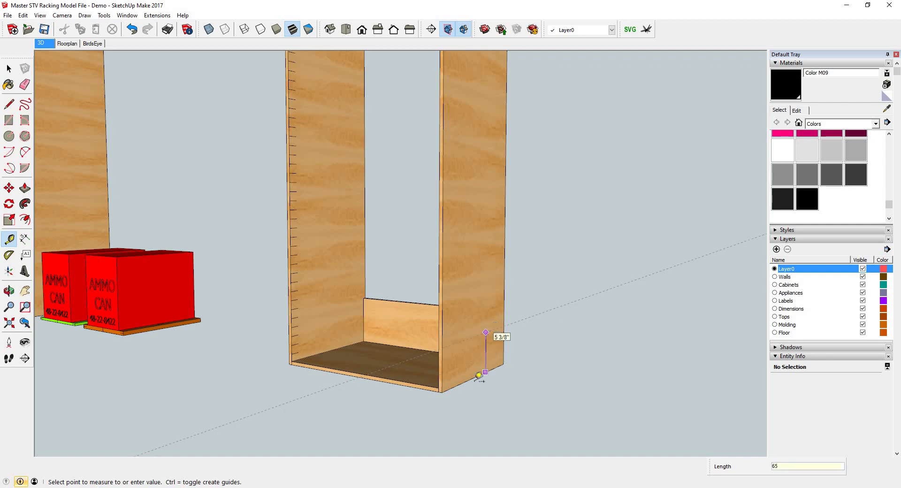
key("Return")
scroll(470, 408, "down", 3)
key("space")
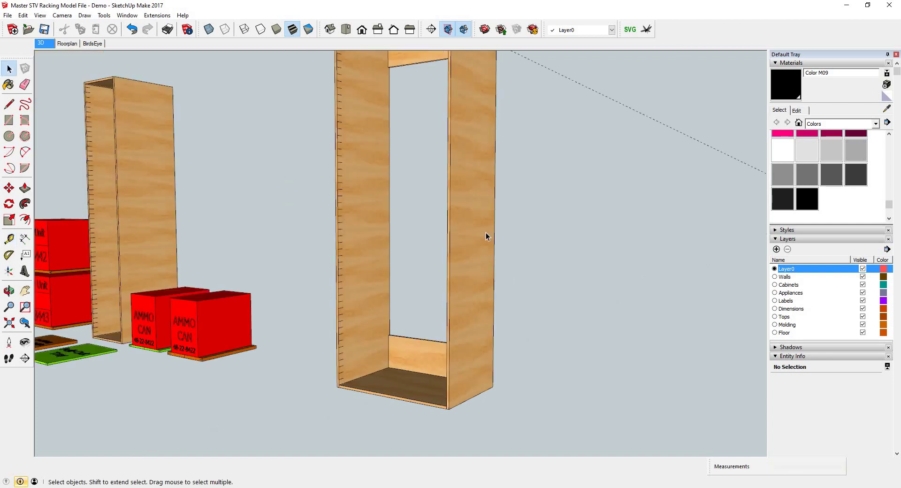
Add a guide line 6 inches below the top front edge of the copied unit
scroll(488, 235, "down", 3)
scroll(475, 237, "up", 6)
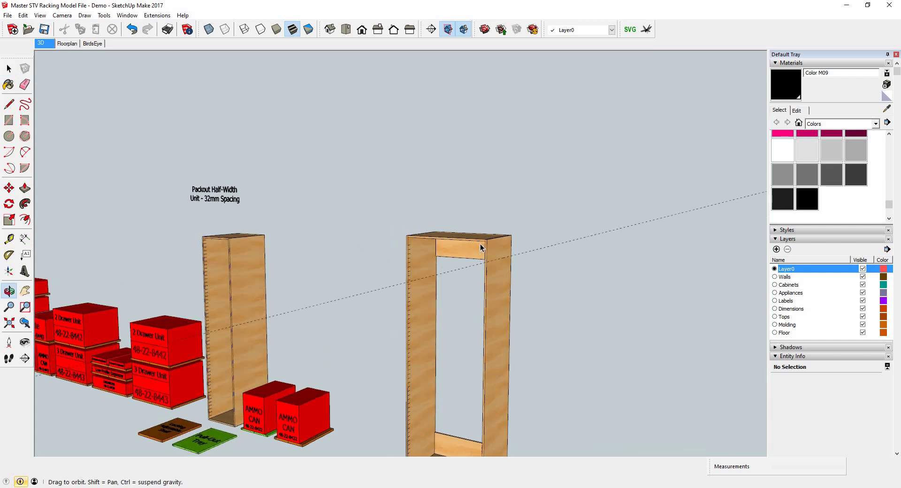
scroll(466, 231, "up", 3)
key("t")
left_click(447, 229)
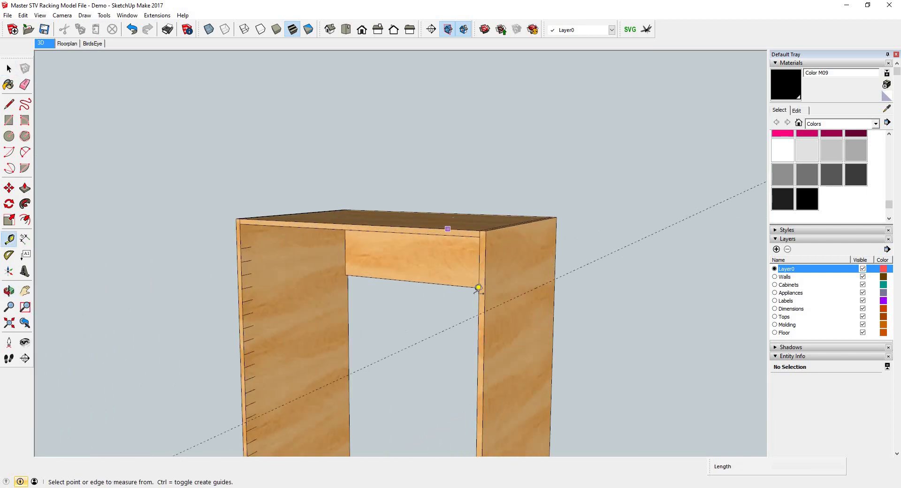
key("Escape")
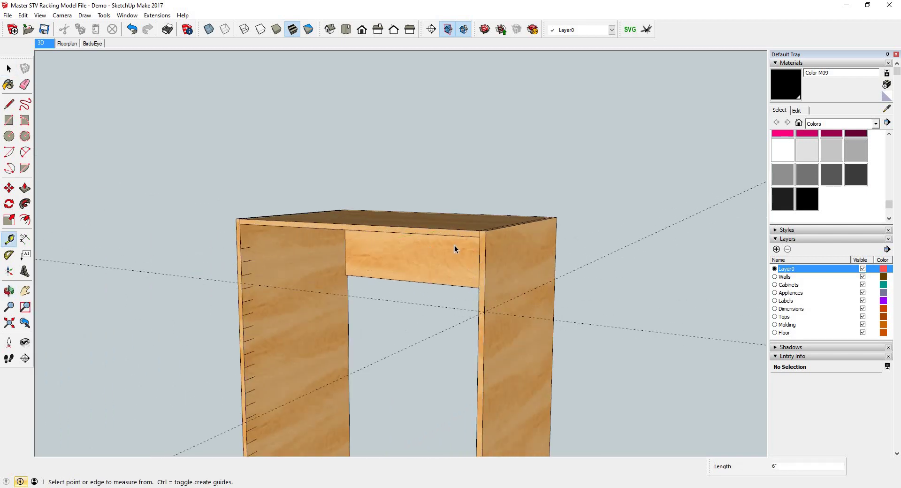
Move the unit's top panel group, including its back rail, down 6 inches to the guide line
key("space")
left_click(458, 230)
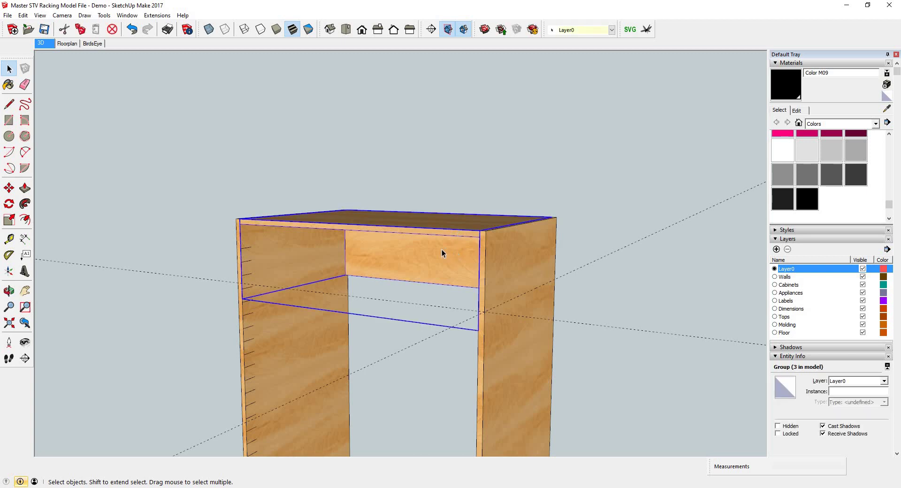
key("m")
left_click(479, 231)
left_click(478, 312)
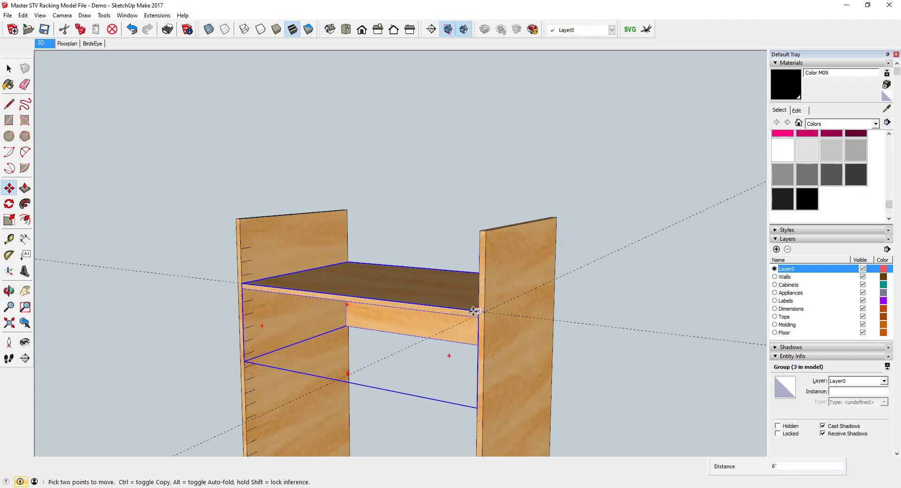
key("space")
left_click(672, 291)
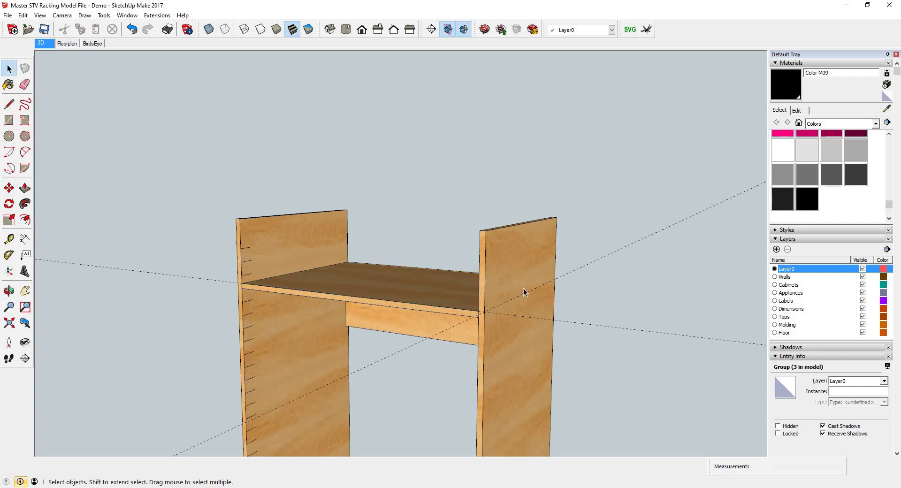
Shorten the side panel nearest the Half-Width Unit by 6 inches with Push/Pull, making it level with the lowered top
scroll(523, 288, "down", 3)
scroll(475, 261, "up", 1)
scroll(475, 260, "up", 4)
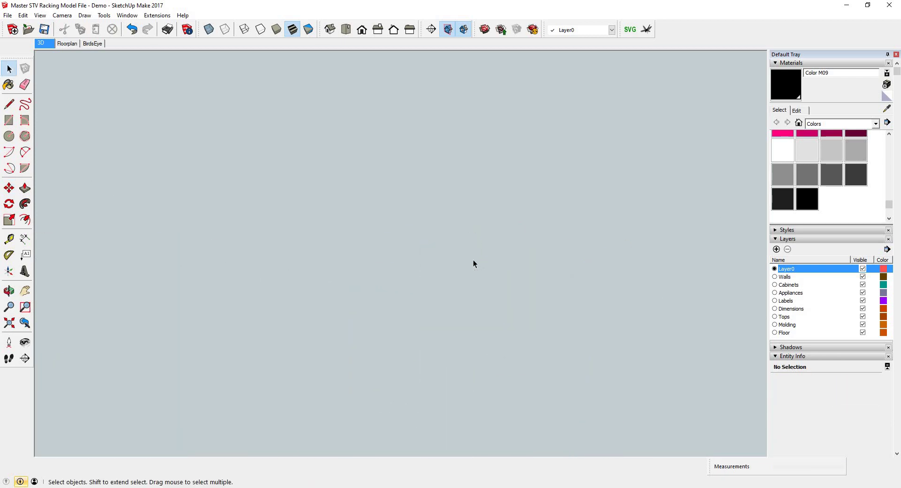
scroll(443, 273, "down", 2)
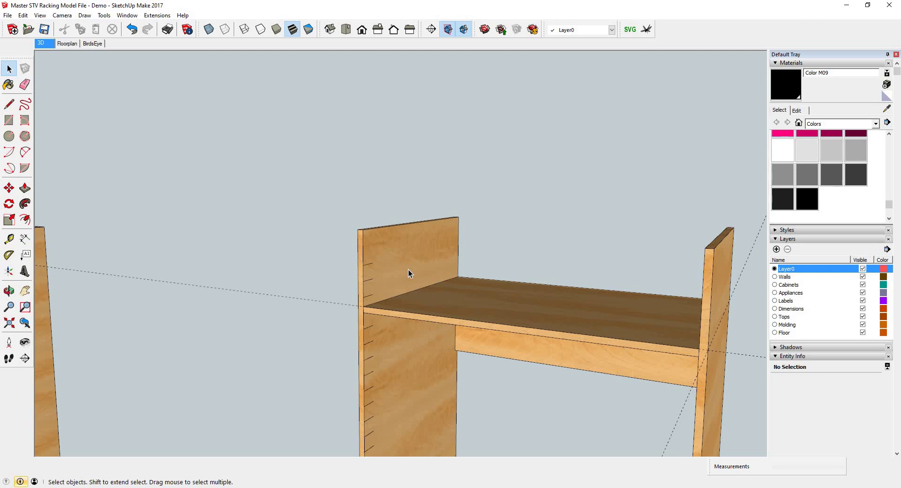
double_click(414, 255)
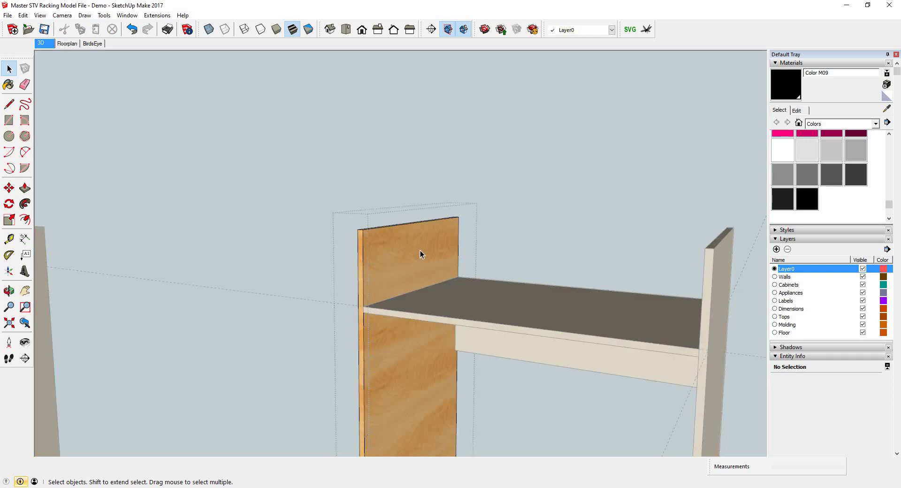
key("q")
left_click(409, 248)
middle_click_drag(408, 235, 407, 248)
key("p")
left_click(421, 286)
type("-6")
key("Return")
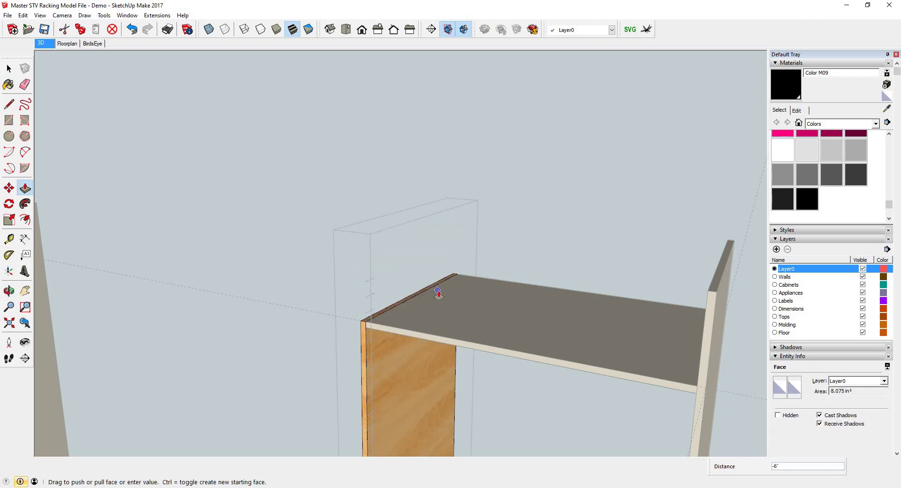
key("space")
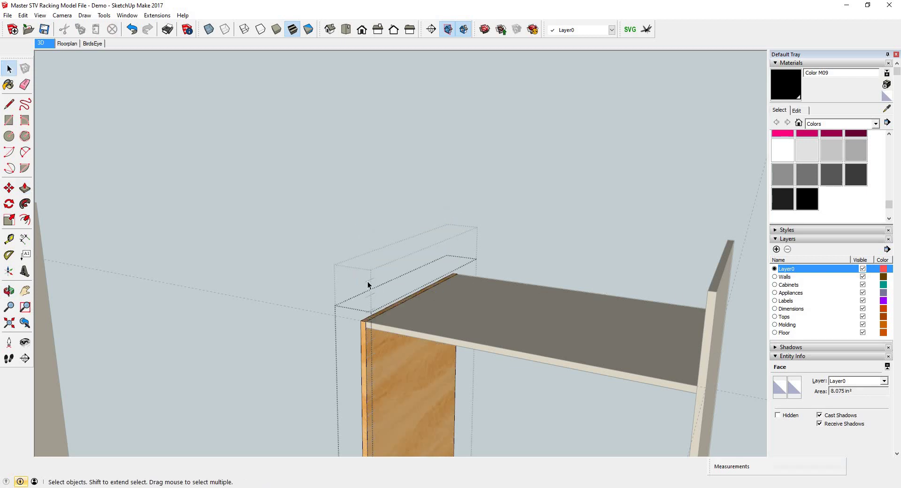
Delete the slot lines left above the shortened side panel
left_click(368, 283)
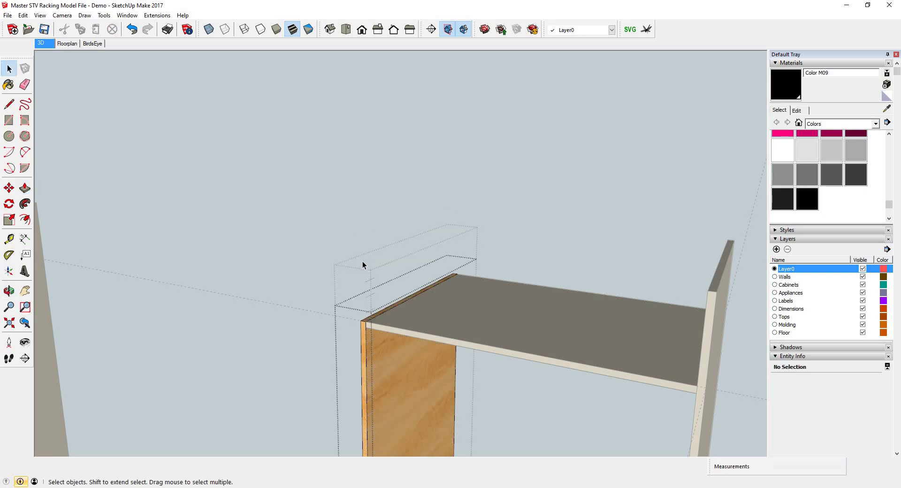
double_click(368, 285)
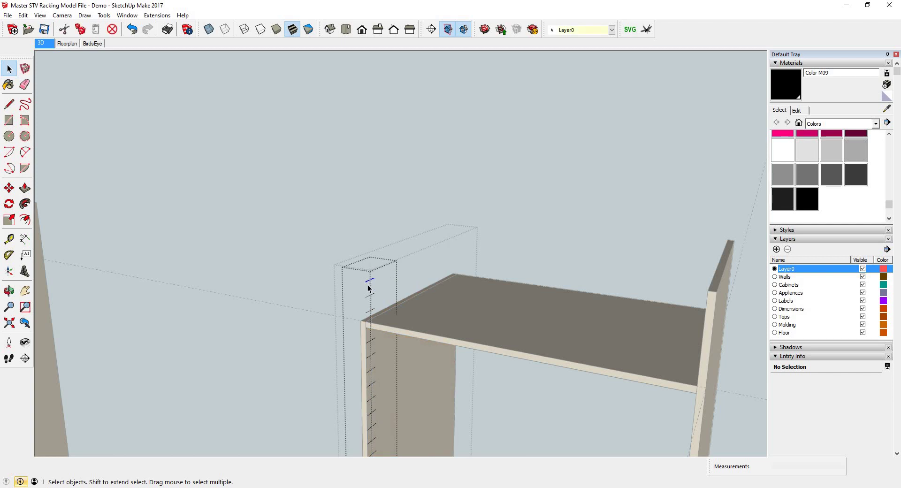
left_click_drag(357, 276, 387, 332)
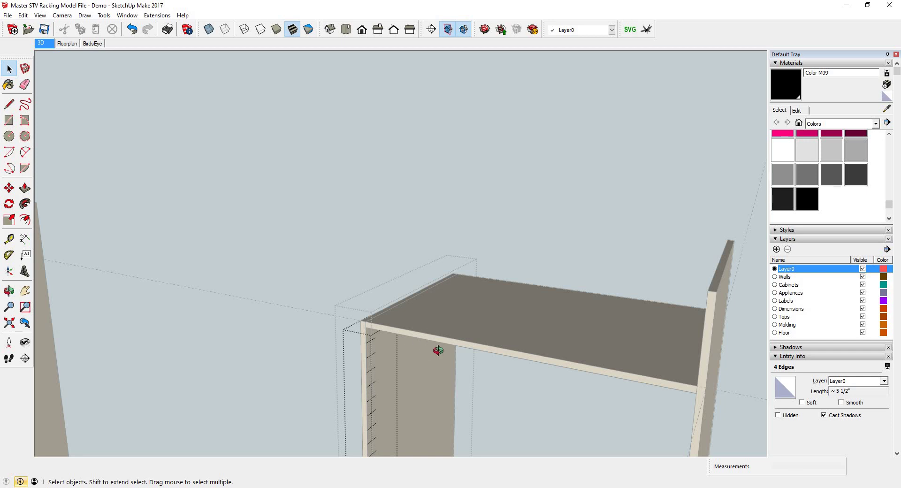
Open the opposite side panel for editing and push its top face down 6 inches to the lowered top
middle_click_drag(438, 350, 686, 205)
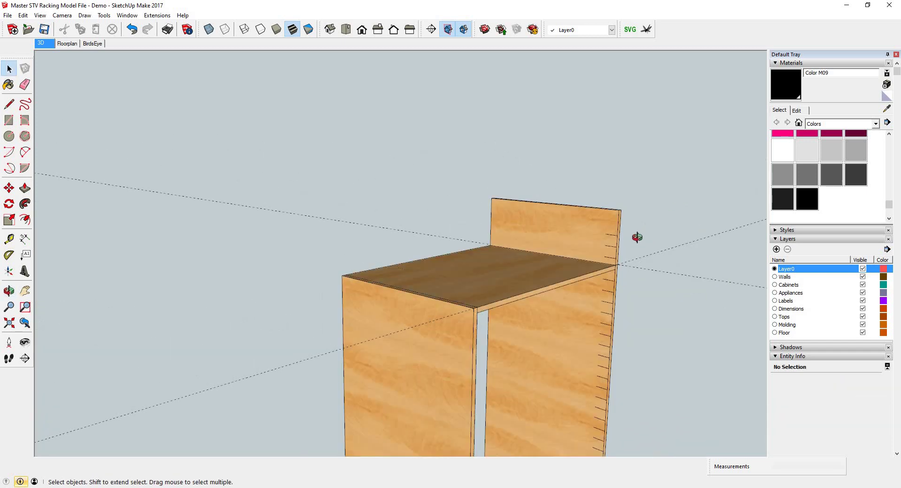
middle_click_drag(637, 238, 601, 238)
double_click(598, 215)
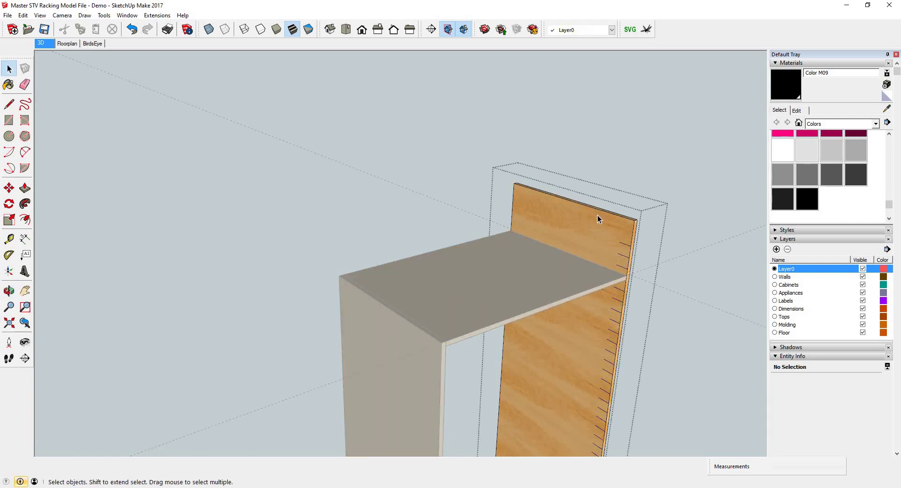
double_click(616, 215)
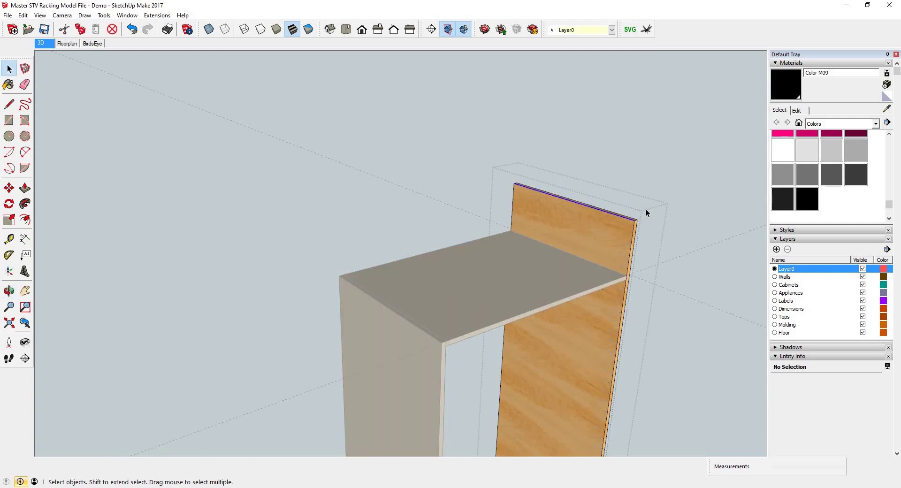
left_click(663, 187)
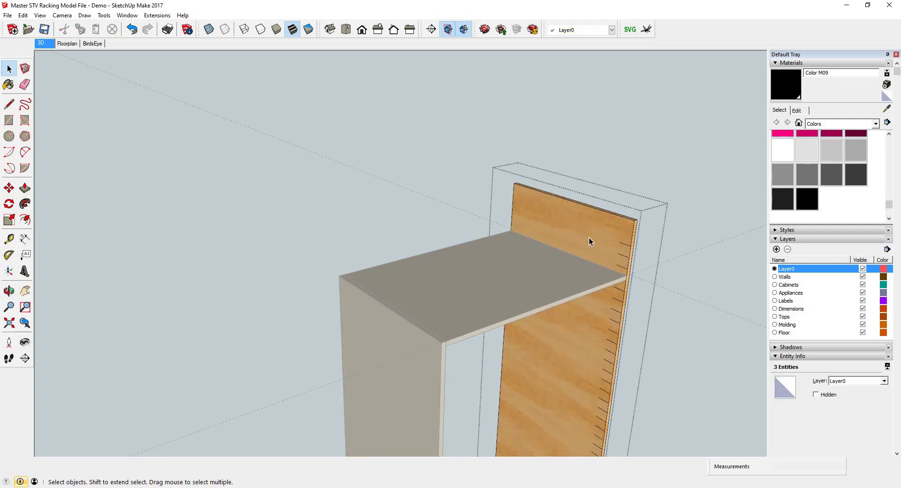
key("ctrl+z")
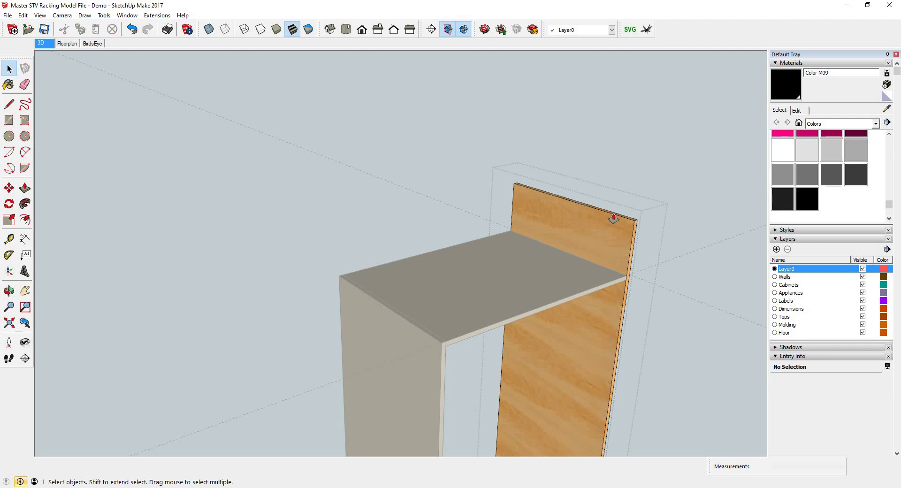
key("p")
left_click(613, 215)
left_click(562, 260)
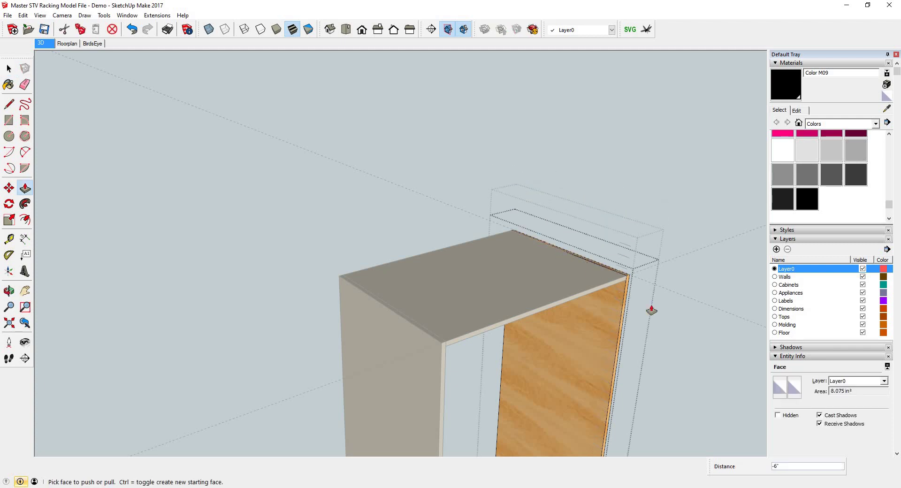
Delete the slot lines left above the second shortened side panel and the guide lines at the unit's top
key("space")
key("ctrl+z")
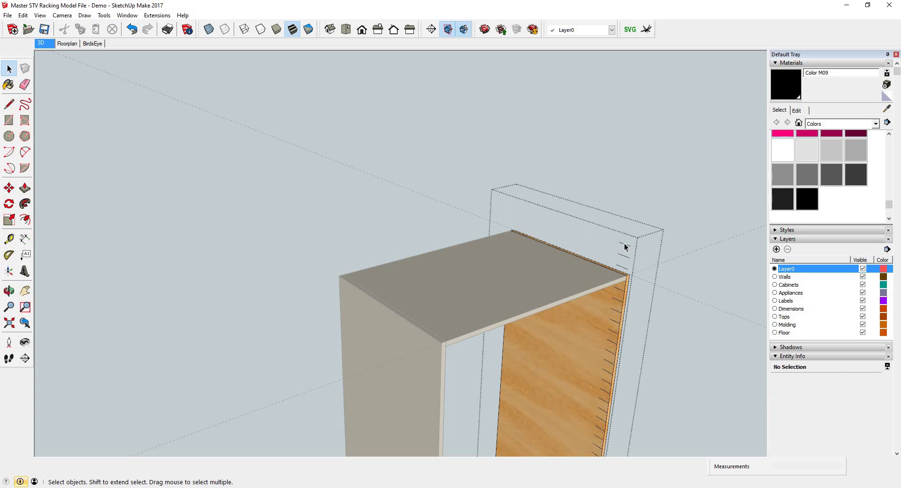
key("ctrl+z")
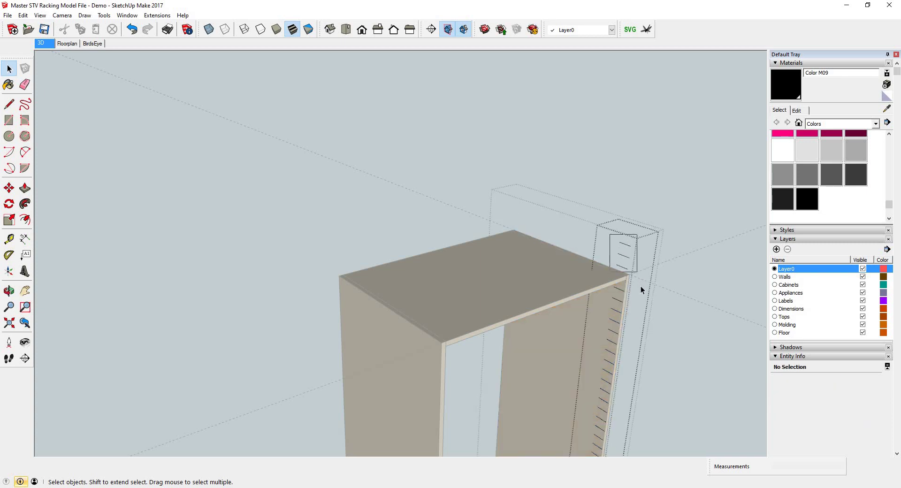
key("ctrl+z")
key("ctrl+z")
key("ctrl+z")
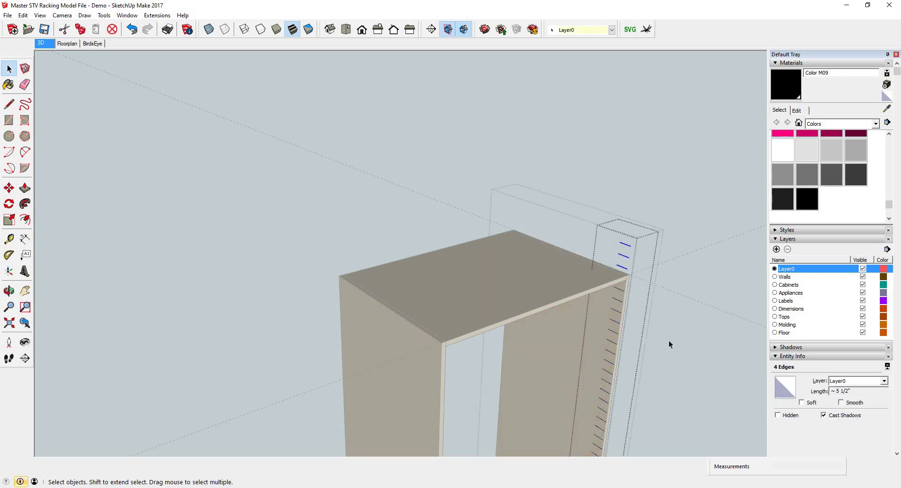
key("ctrl+z")
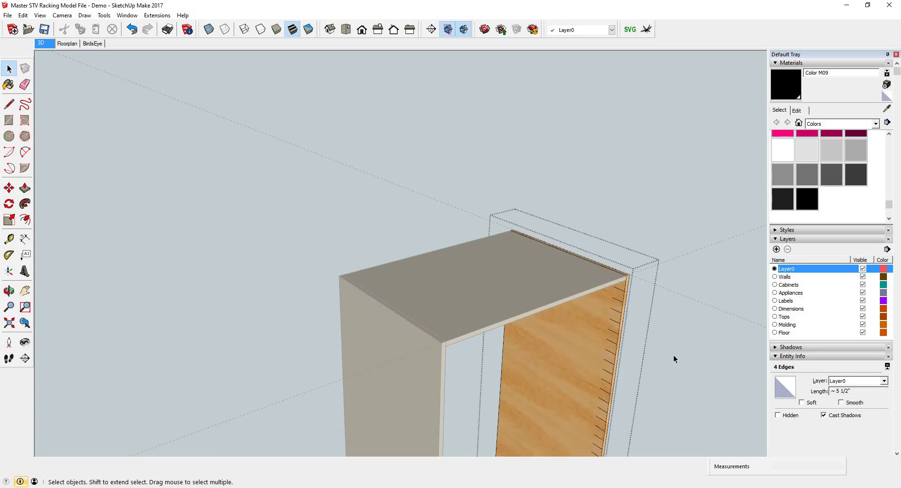
key("ctrl+z")
middle_click_drag(606, 349, 683, 275)
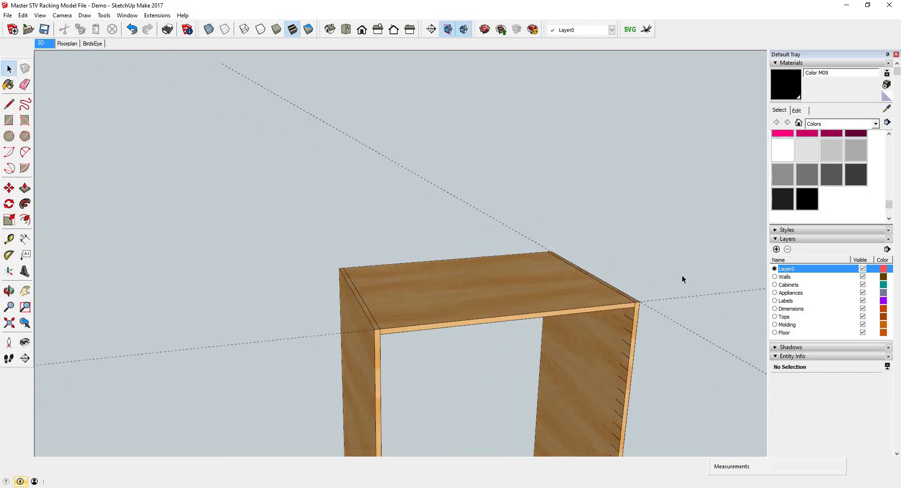
left_click_drag(716, 324, 664, 377)
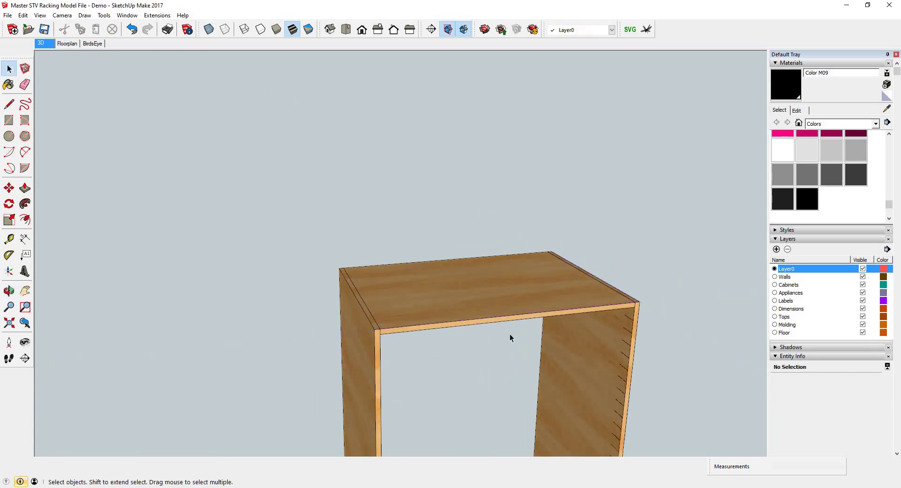
Add a linear dimension for the shortened unit's overall height along the outer rear edge of its side panel
middle_click_drag(510, 334, 488, 282)
scroll(492, 295, "down", 5)
scroll(492, 295, "up", 4)
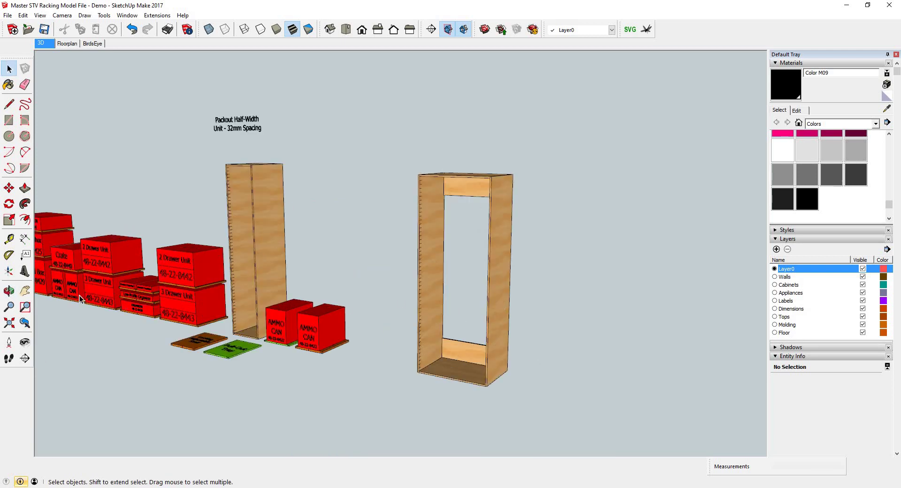
key("t")
key("d")
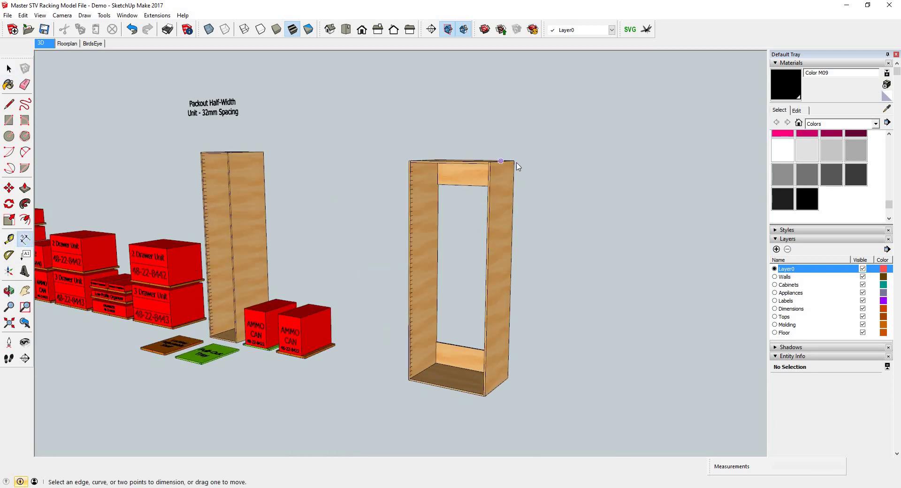
left_click(514, 160)
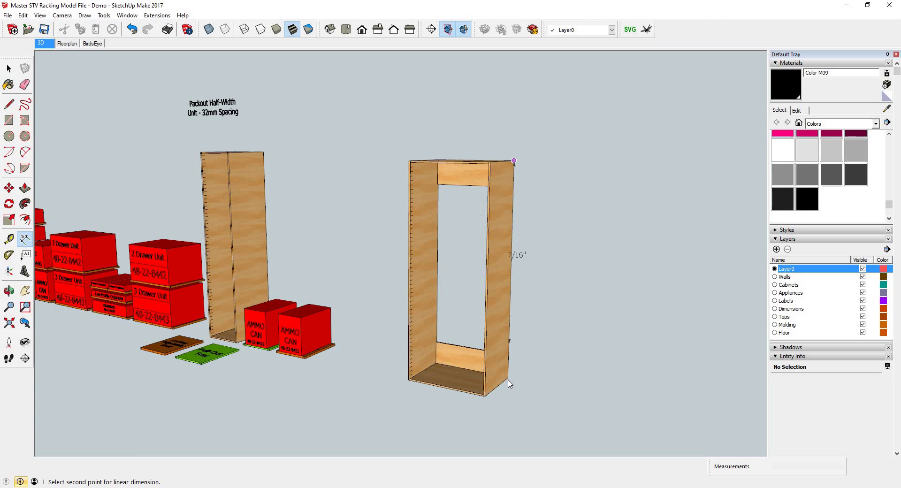
left_click(540, 387)
left_click(539, 407)
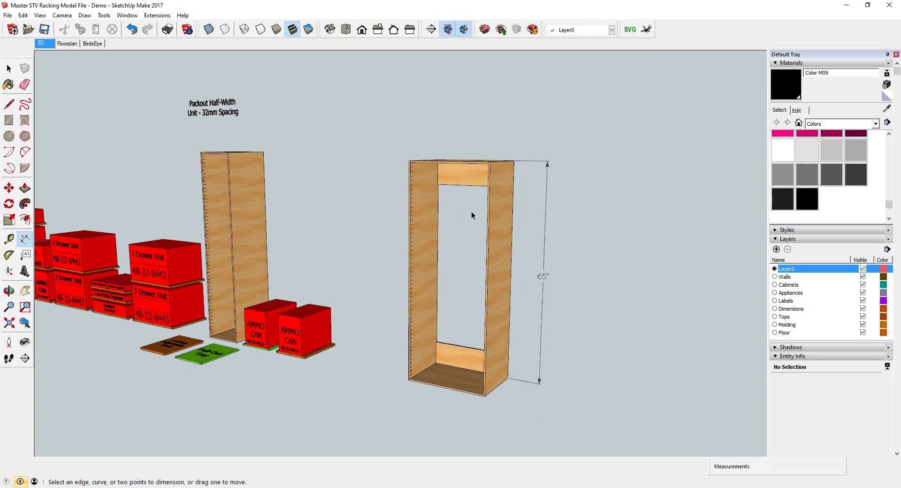
key("space")
Copy the XL Tool Box 48-22-8429 on its green pull-out tray into the lowest slot of the shortened unit
scroll(512, 318, "down", 1)
scroll(521, 278, "down", 2)
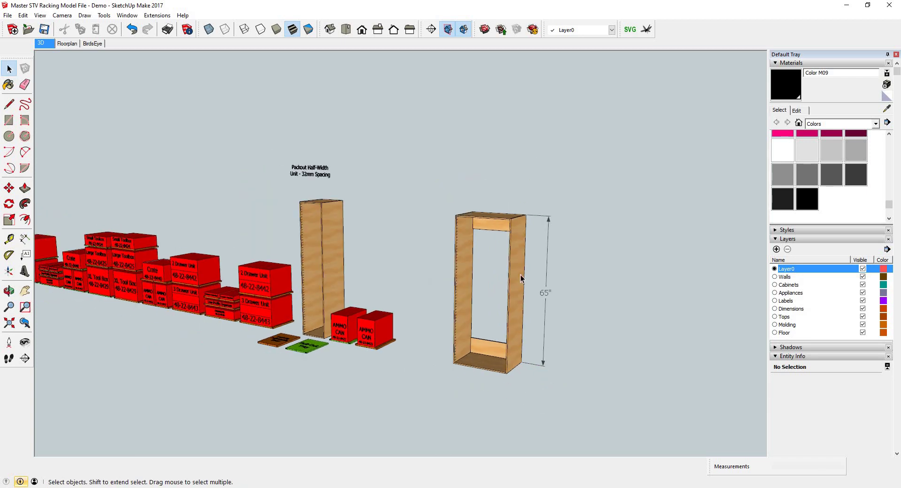
scroll(91, 248, "up", 1)
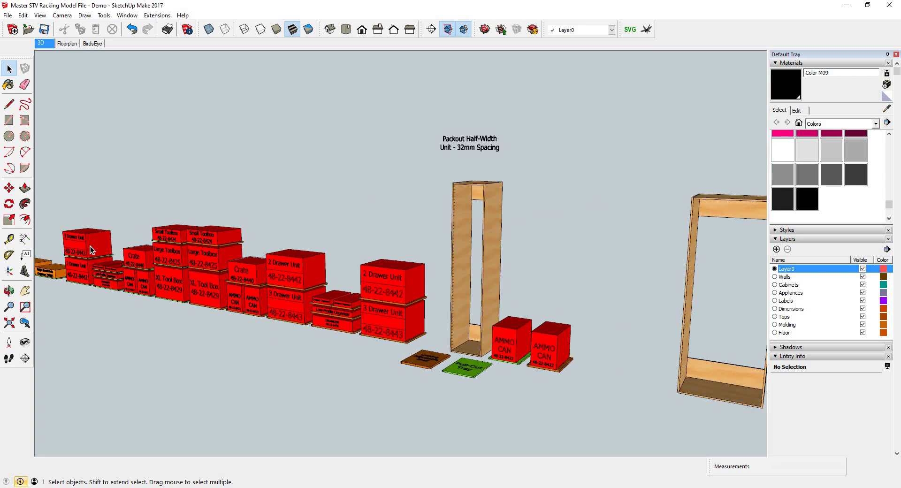
scroll(91, 248, "up", 4)
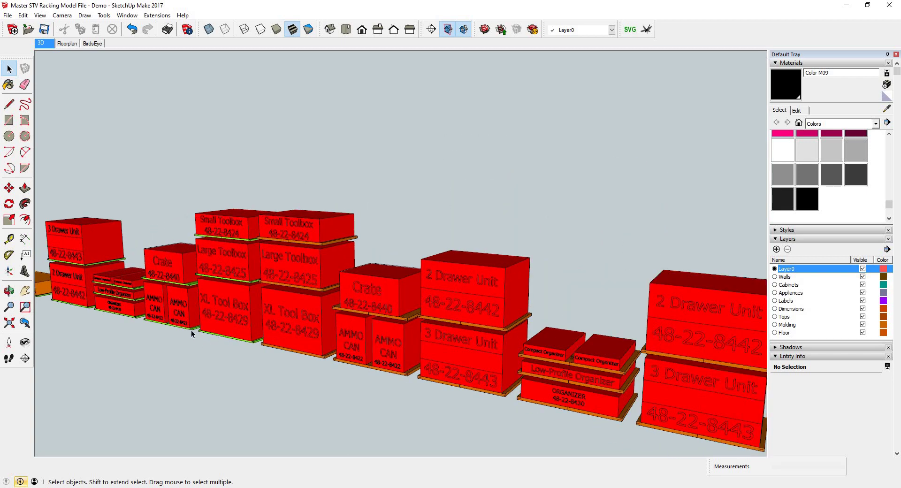
left_click(190, 330)
scroll(191, 330, "up", 5)
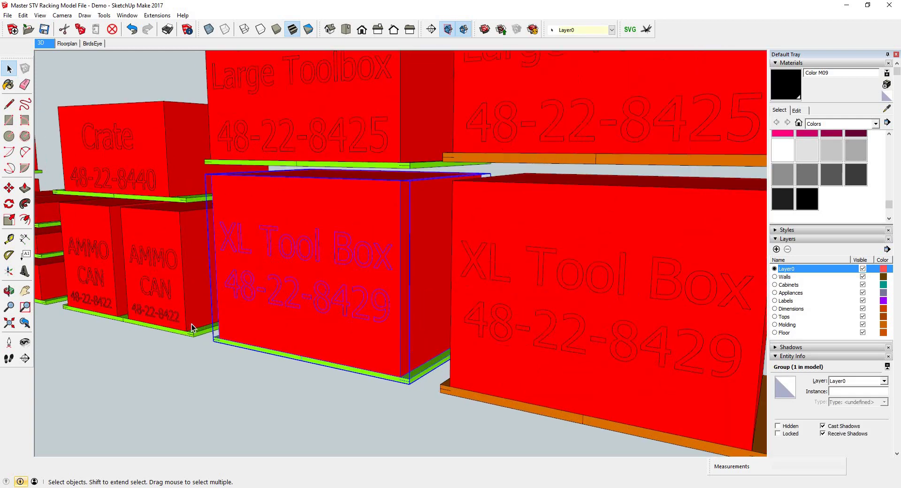
scroll(191, 328, "up", 6)
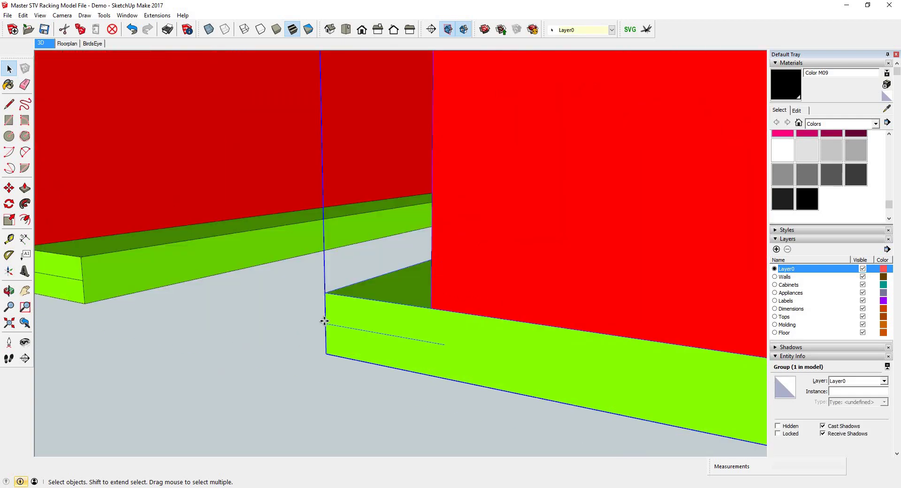
key("m")
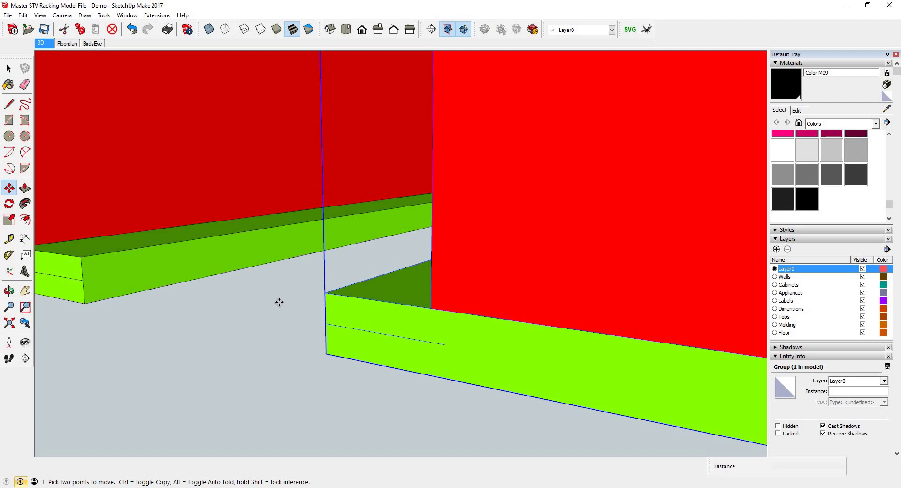
left_click(239, 294)
scroll(187, 288, "down", 10)
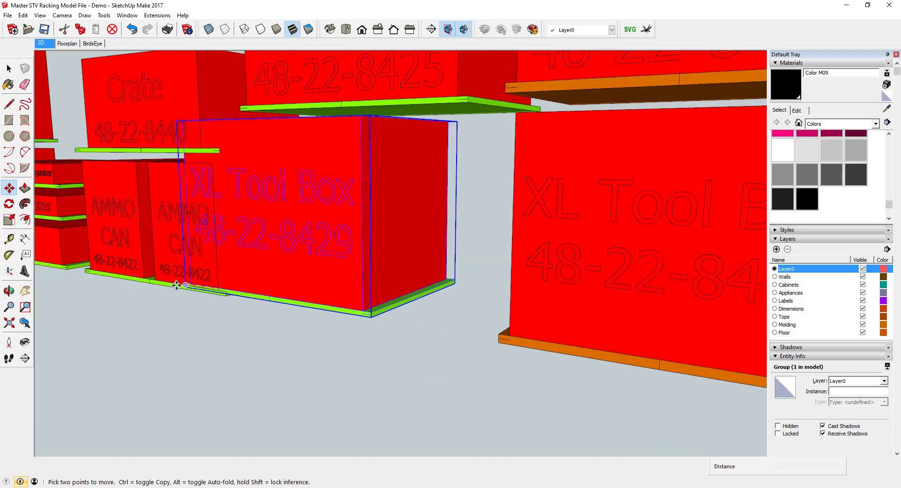
scroll(177, 285, "down", 6)
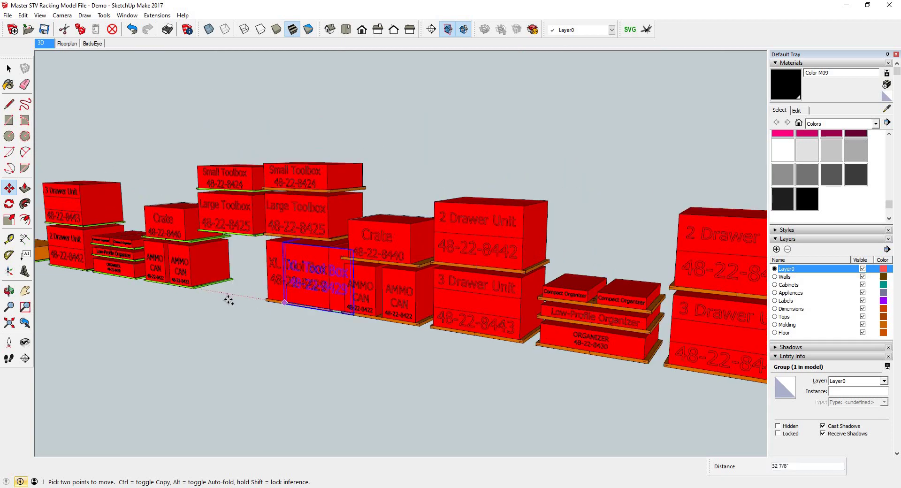
key("ctrl")
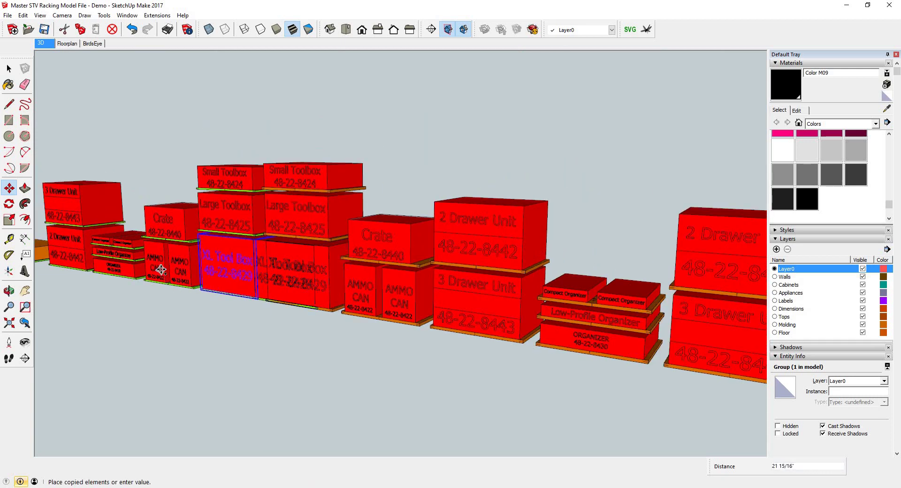
scroll(160, 269, "down", 10)
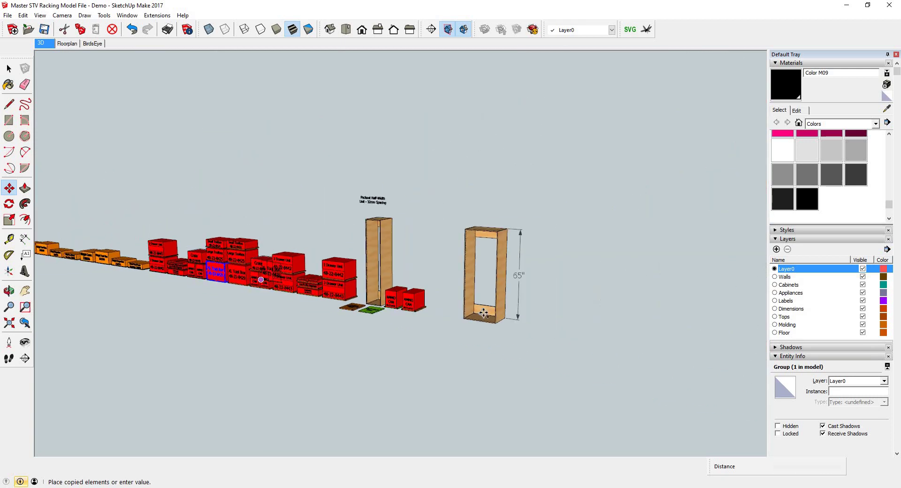
scroll(470, 314, "up", 8)
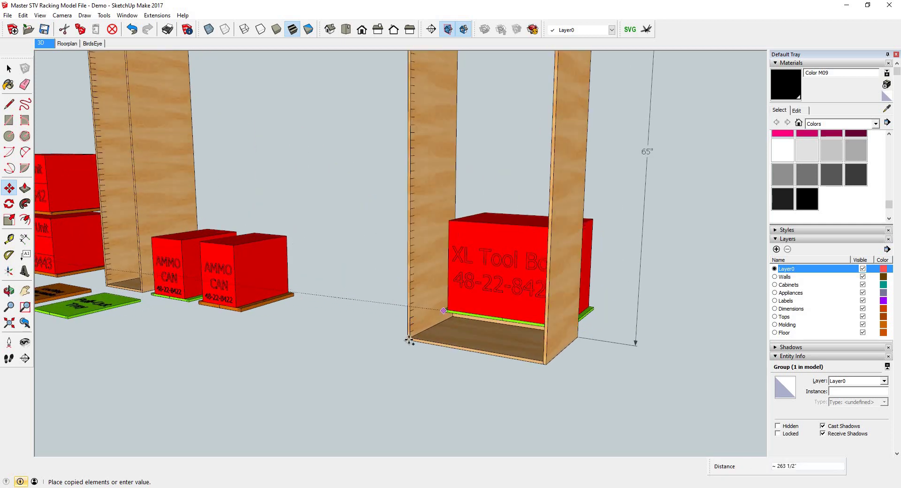
scroll(410, 340, "up", 5)
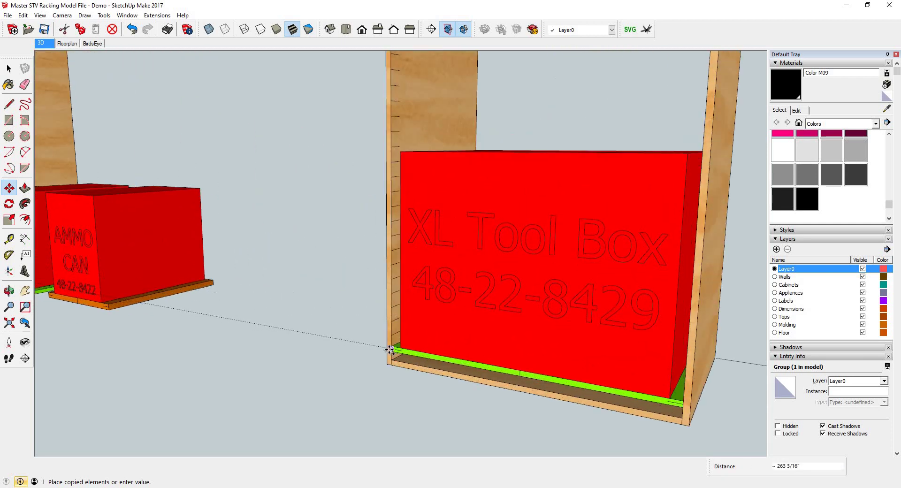
scroll(390, 350, "up", 5)
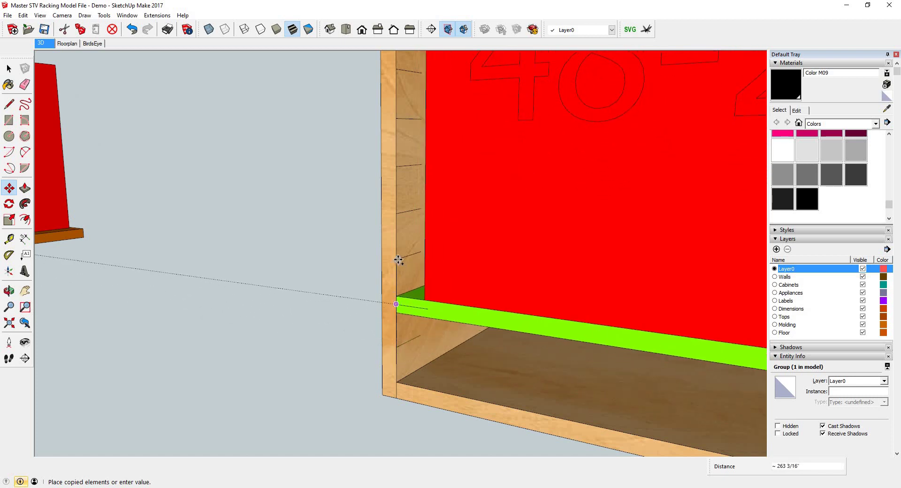
left_click(396, 348)
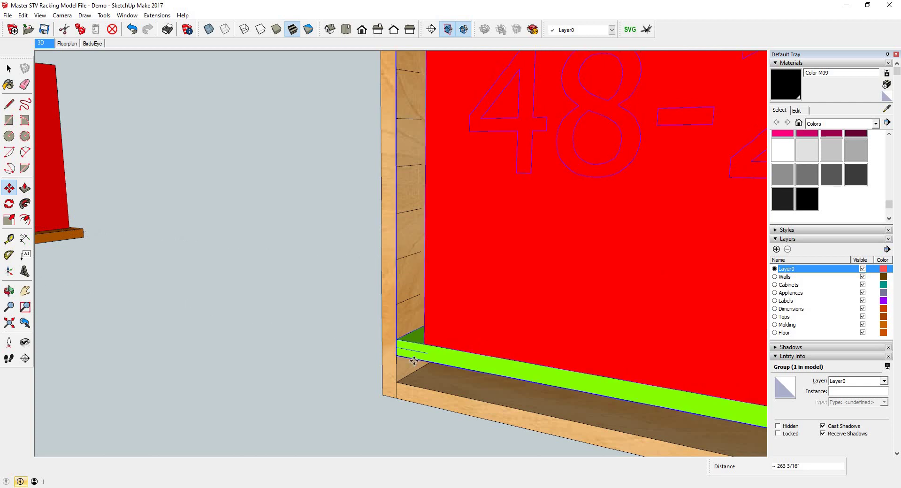
key("space")
Copy the Large Toolbox 48-22-8425 on its green pull-out tray into a slot just above the unit's XL Tool Box
scroll(544, 336, "down", 10)
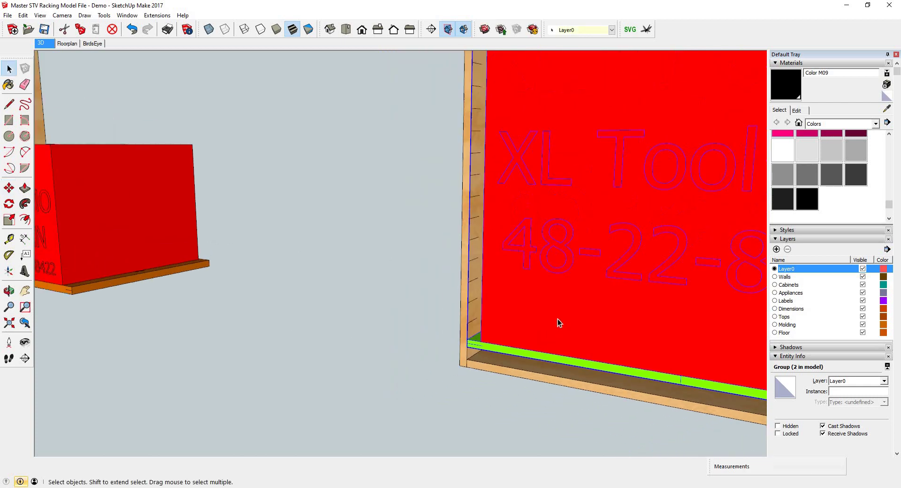
scroll(557, 309, "down", 3)
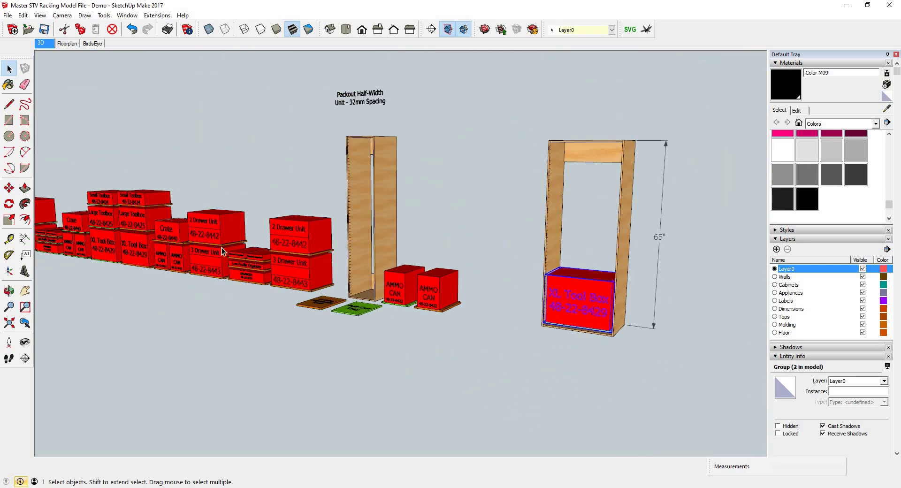
scroll(174, 238, "up", 5)
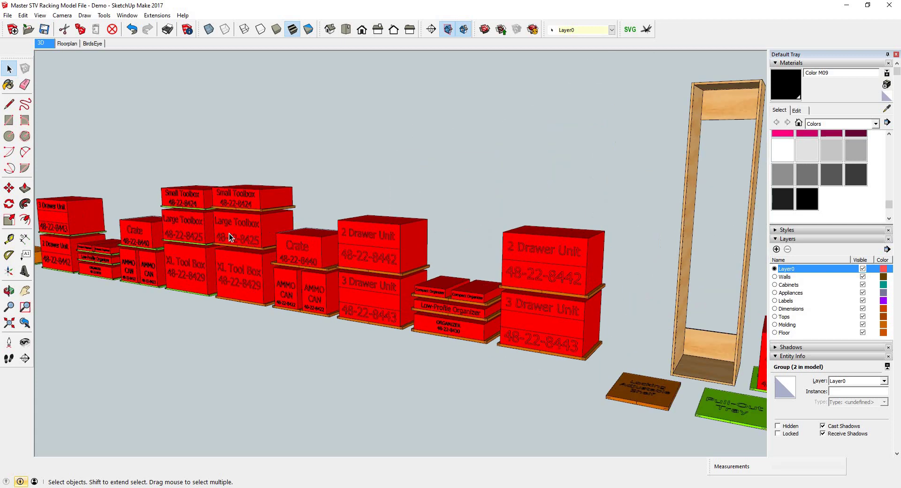
left_click(170, 237)
scroll(170, 235, "up", 8)
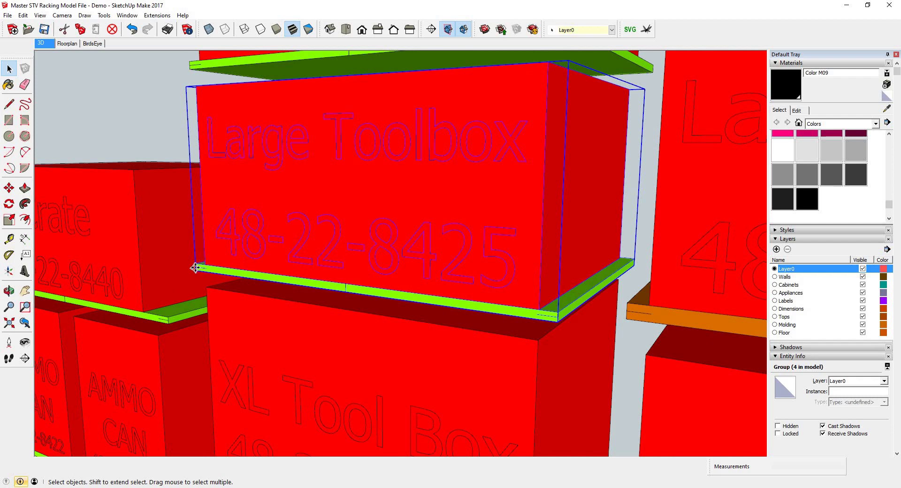
key("m")
scroll(195, 267, "up", 3)
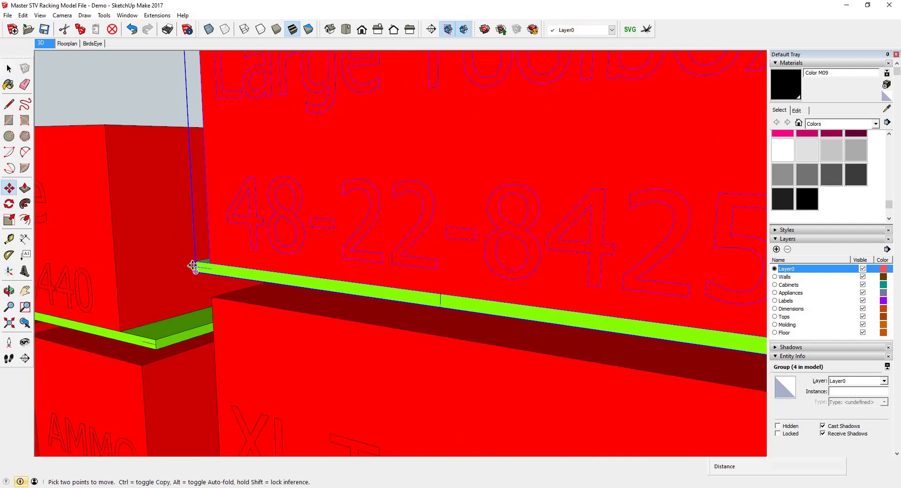
scroll(193, 266, "up", 2)
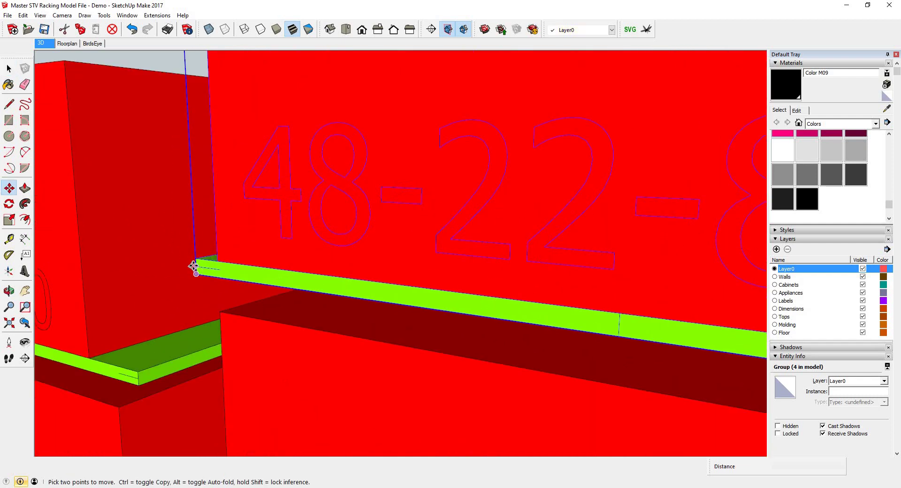
left_click(149, 239)
key("ctrl")
scroll(140, 238, "down", 5)
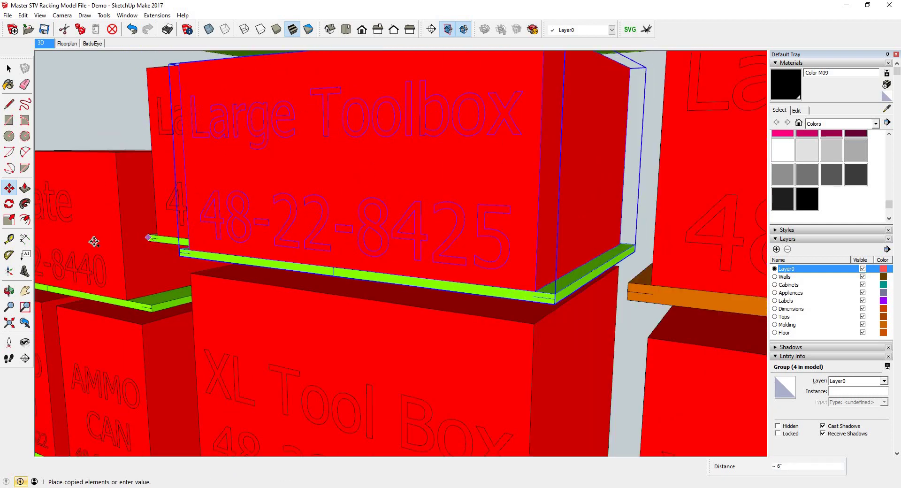
scroll(87, 241, "down", 8)
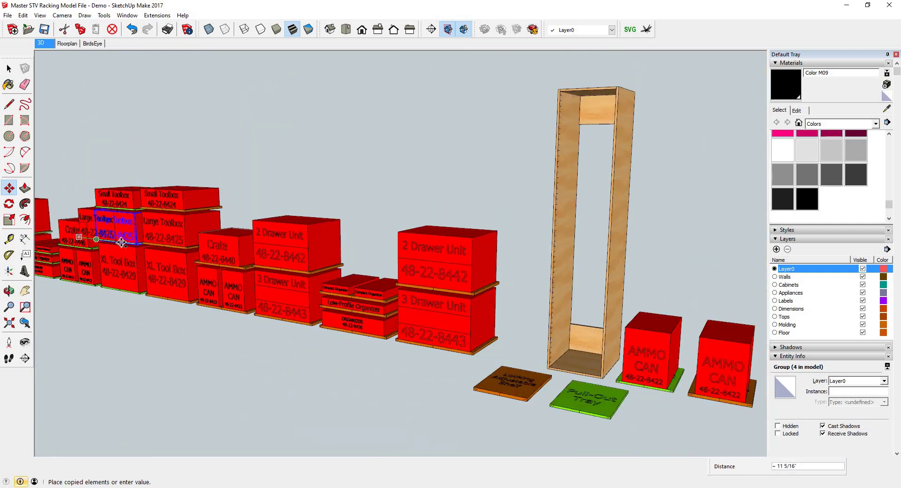
scroll(518, 277, "up", 5)
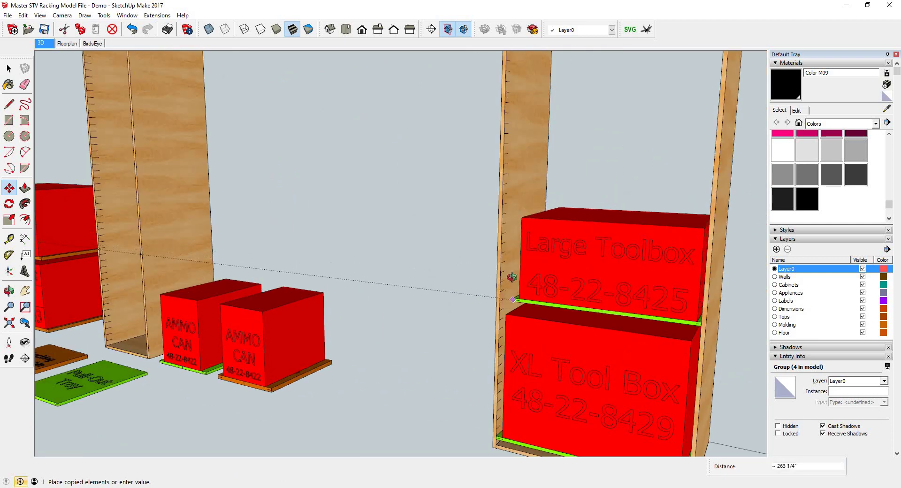
middle_click_drag(513, 279, 514, 261)
scroll(503, 255, "up", 5)
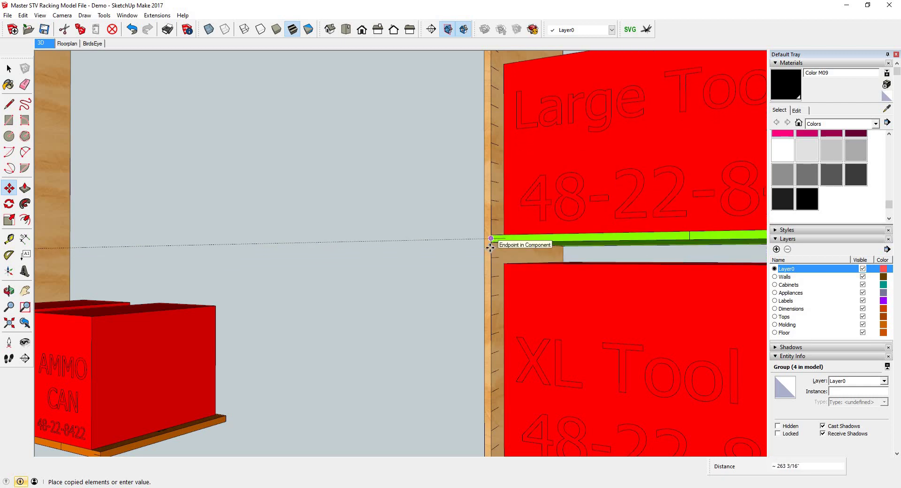
left_click(495, 241)
scroll(493, 241, "up", 3)
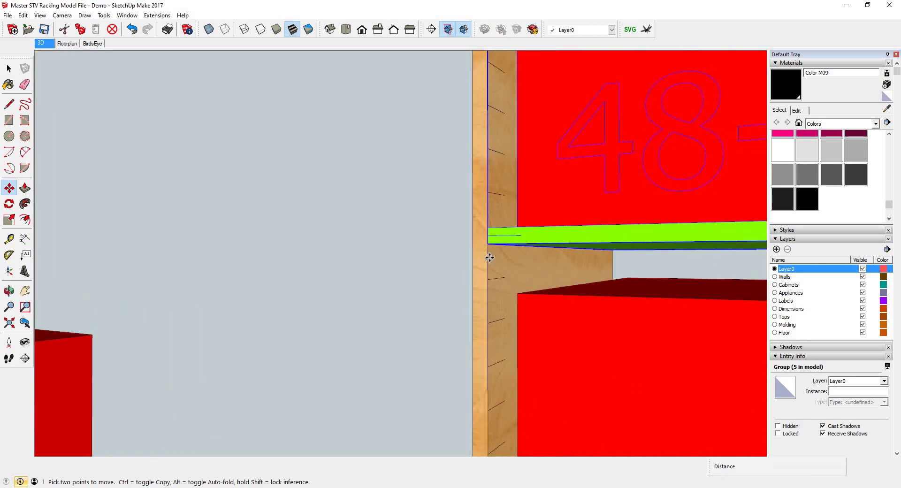
Move the Large Toolbox with its green tray vertically so the tray lines up with a slot line on the side panel
left_click(489, 257)
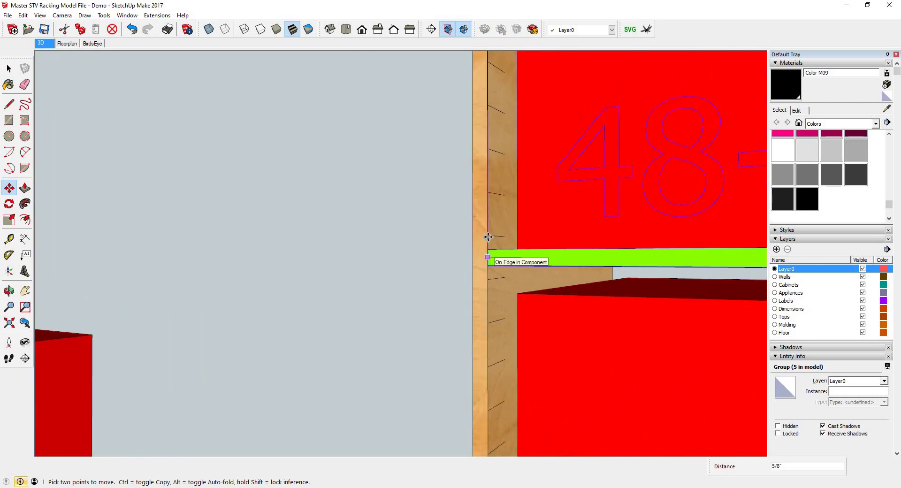
left_click(489, 237)
scroll(539, 332, "down", 3)
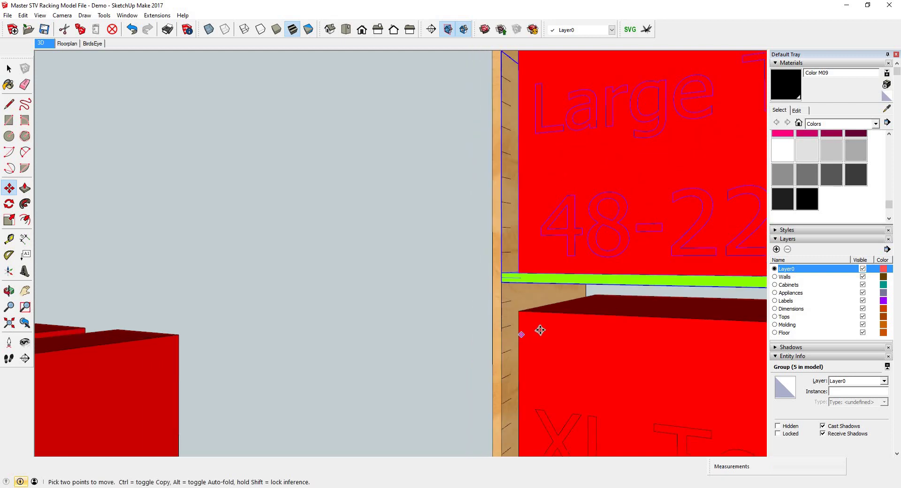
scroll(540, 330, "down", 10)
key("space")
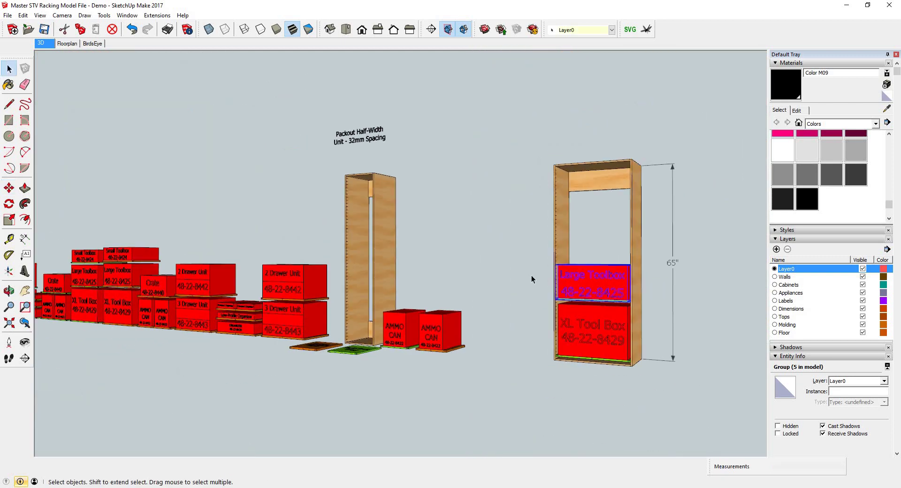
left_click(466, 289)
Copy the 2 Drawer Unit 48-22-8442 on its orange tray into the shortened unit's slot just above the Large Toolbox
scroll(288, 291, "down", 2)
scroll(288, 292, "up", 10)
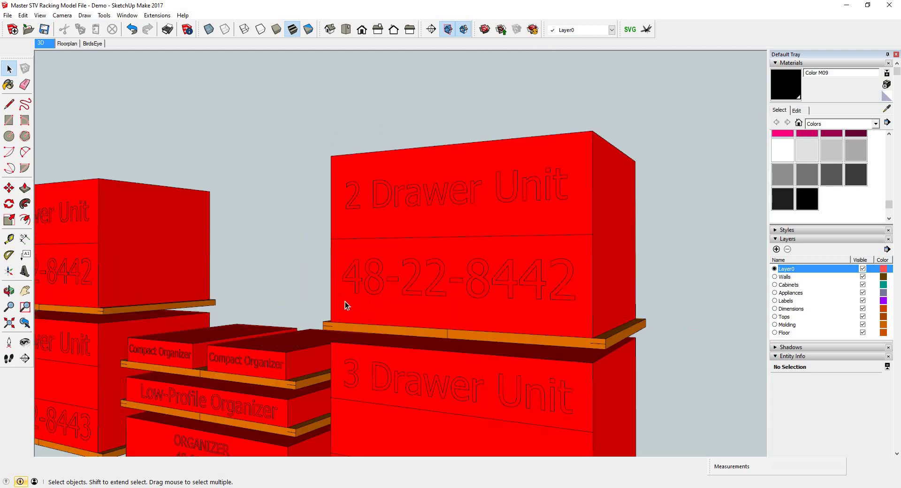
left_click(353, 255)
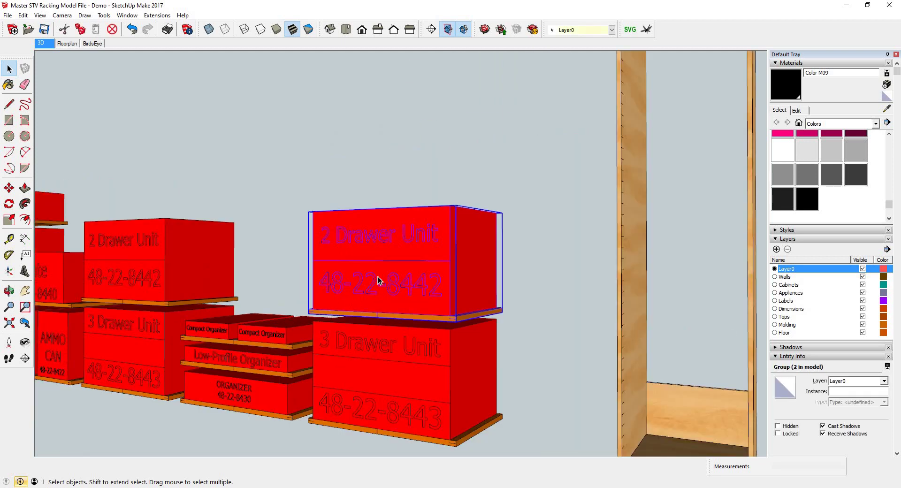
scroll(424, 267, "down", 1)
scroll(362, 289, "down", 2)
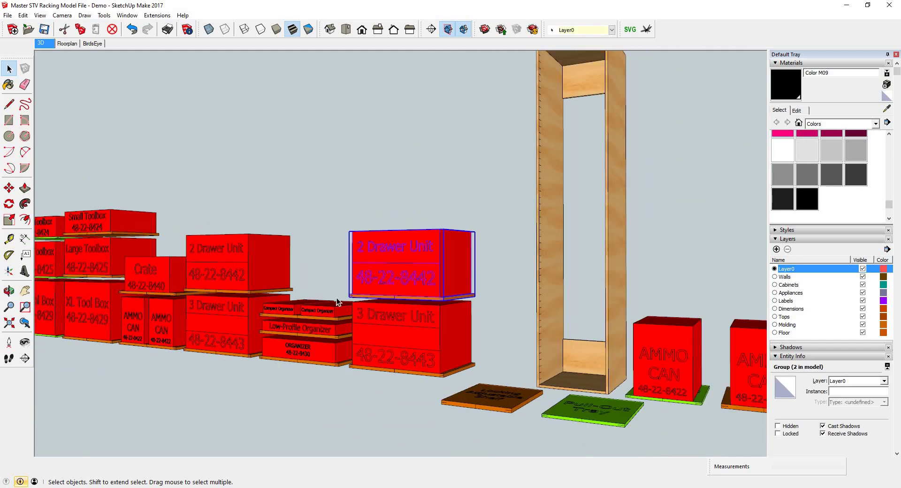
scroll(329, 299, "down", 2)
scroll(324, 296, "up", 6)
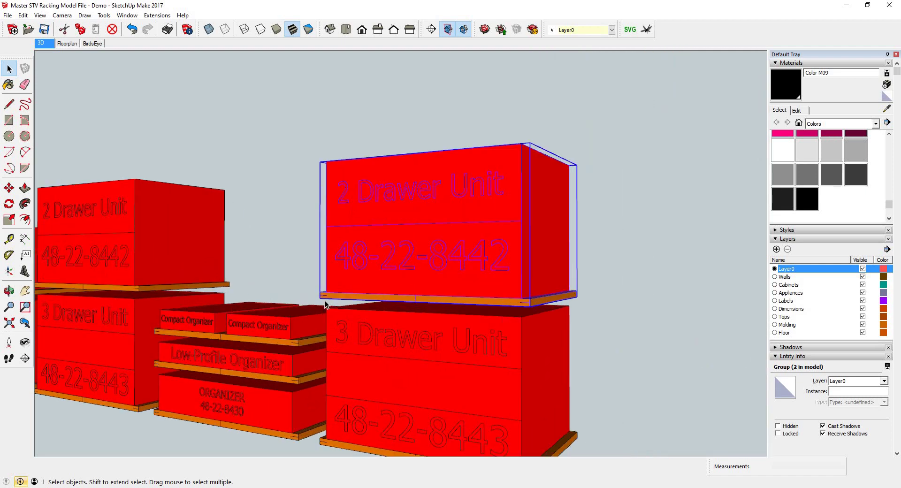
scroll(324, 302, "up", 5)
scroll(326, 302, "down", 5)
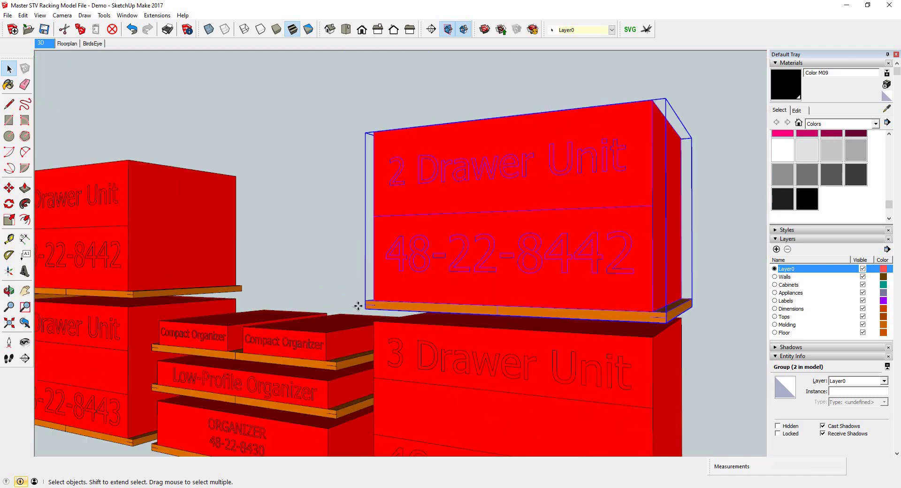
key("m")
scroll(371, 305, "up", 3)
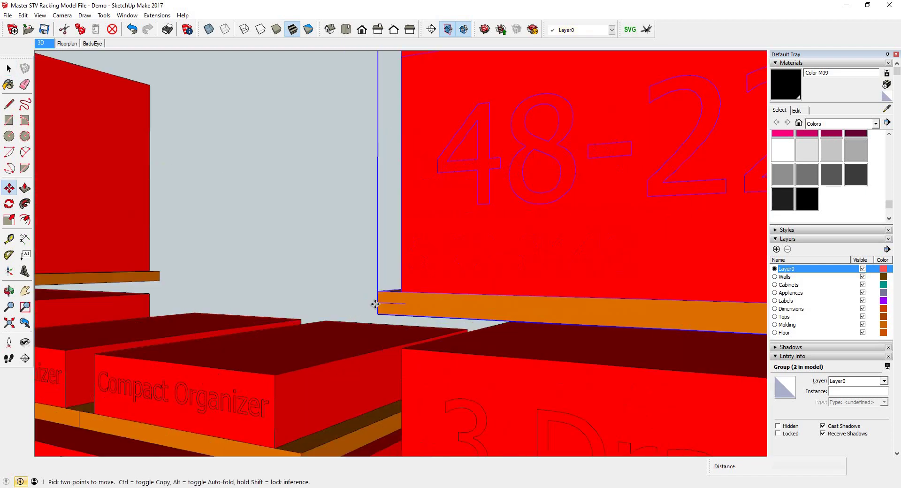
key("ctrl")
left_click(298, 295)
scroll(262, 296, "down", 8)
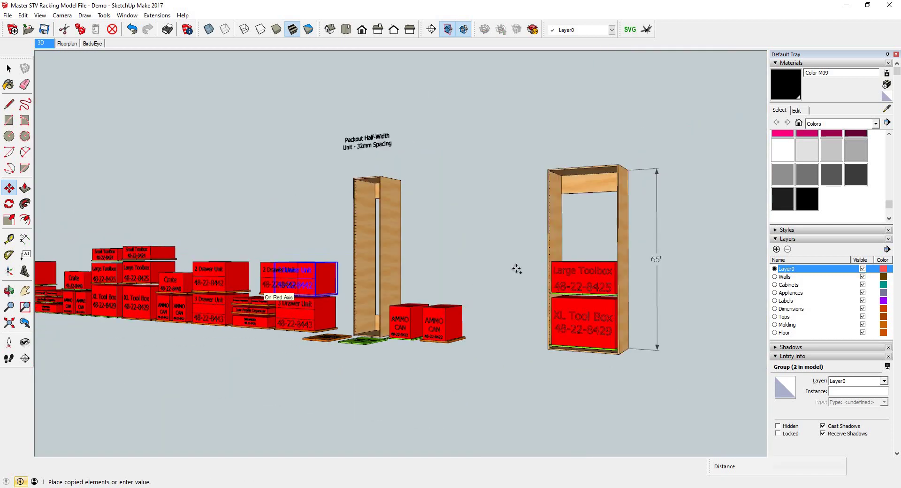
middle_click_drag(543, 258, 533, 261)
scroll(530, 263, "up", 5)
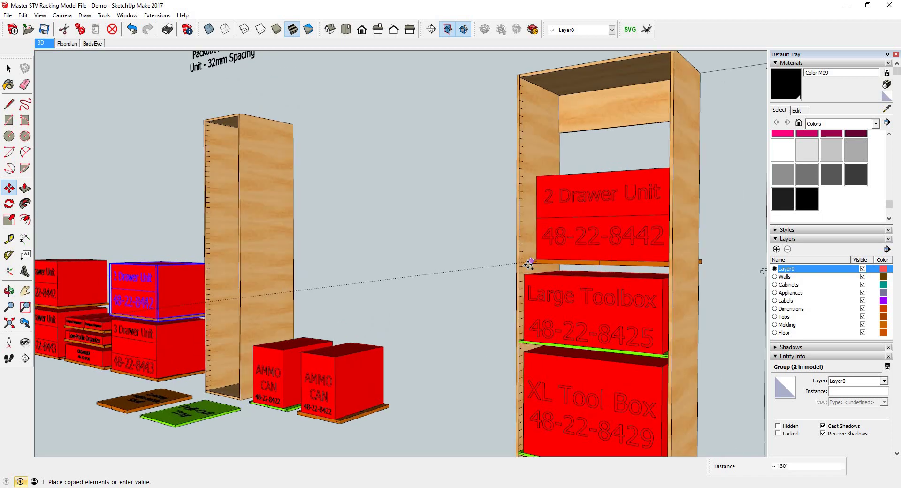
scroll(529, 264, "up", 4)
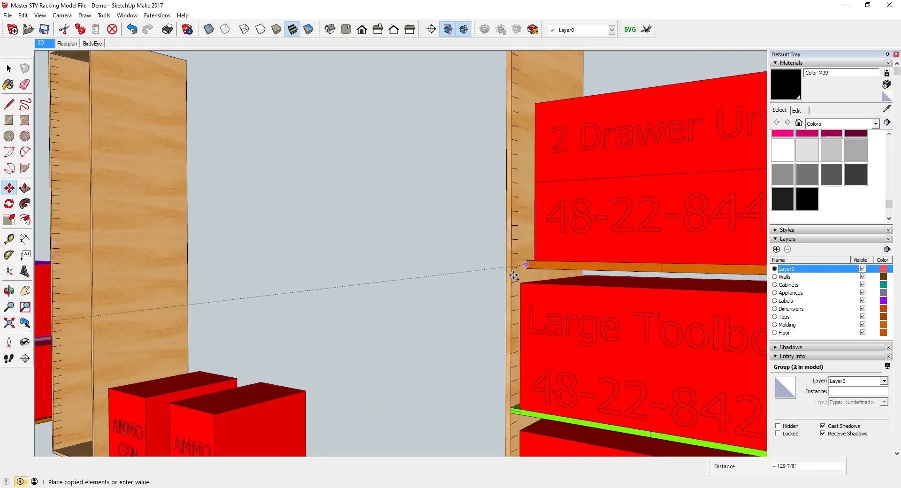
scroll(513, 276, "up", 1)
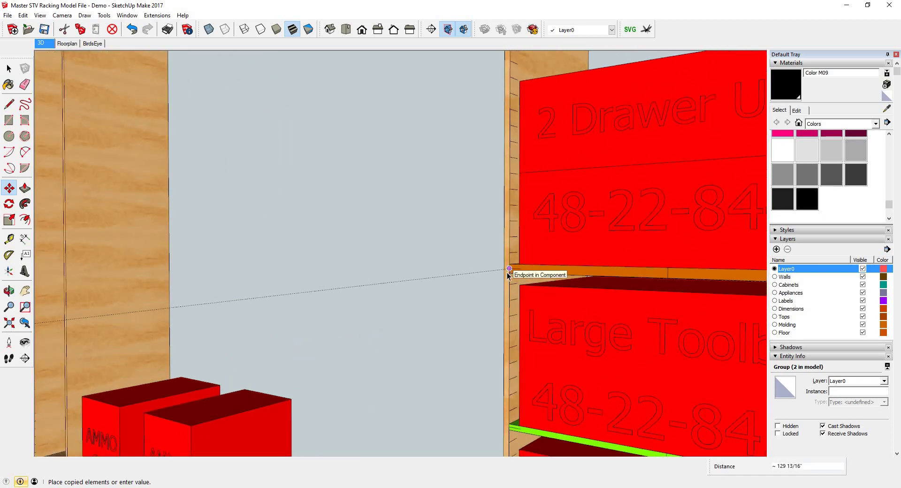
left_click(508, 272)
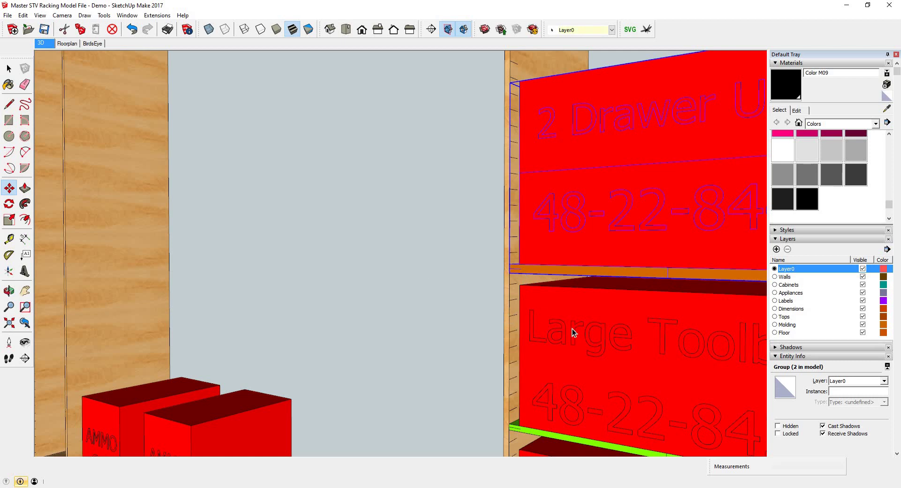
key("space")
Copy the Small Toolbox 48-22-8424 on its green pull-out tray into the shortened unit just above the 2 Drawer Unit
scroll(570, 325, "down", 1)
scroll(574, 317, "down", 1)
scroll(576, 317, "down", 3)
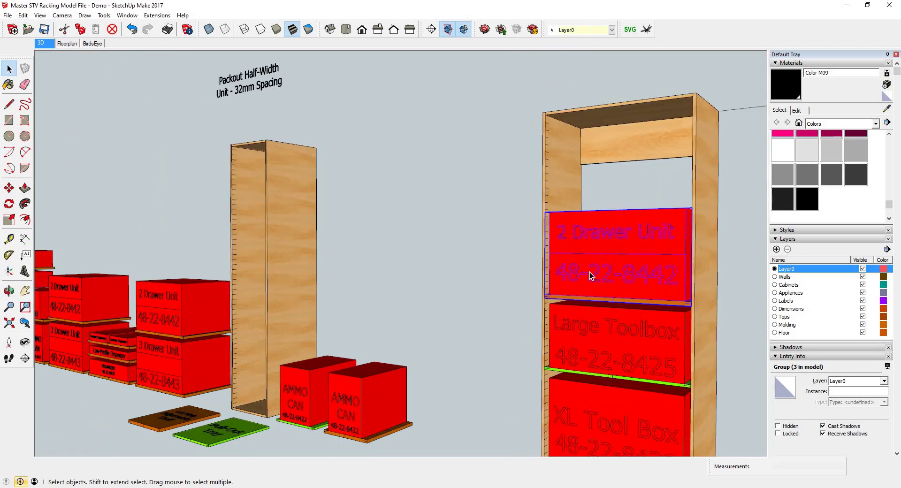
scroll(589, 272, "up", 1)
scroll(579, 265, "down", 4)
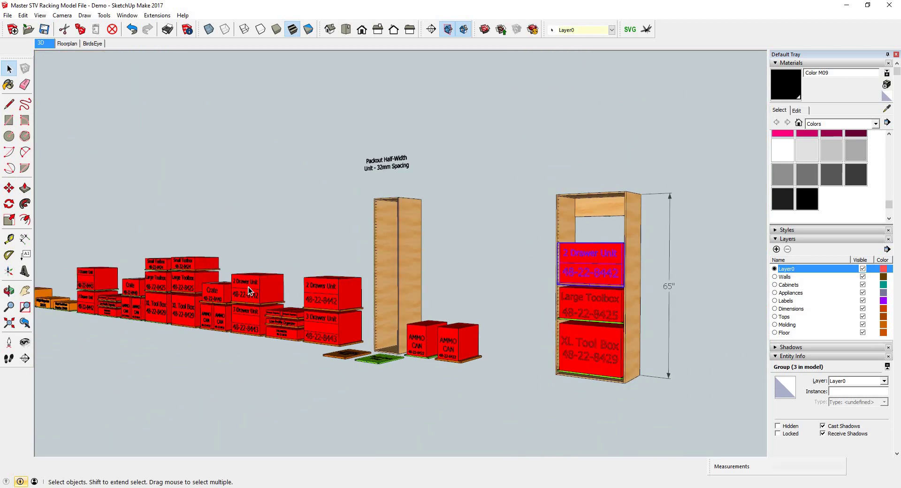
scroll(303, 251, "up", 8)
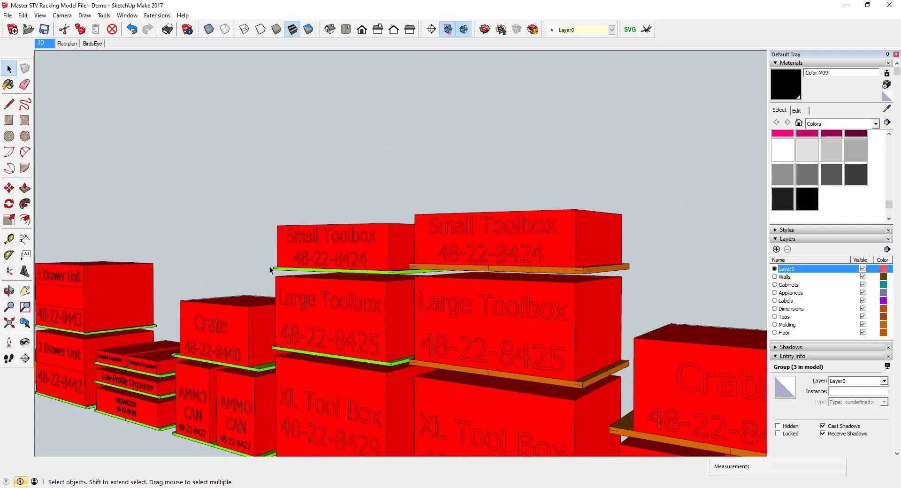
scroll(260, 270, "up", 5)
scroll(268, 282, "down", 4)
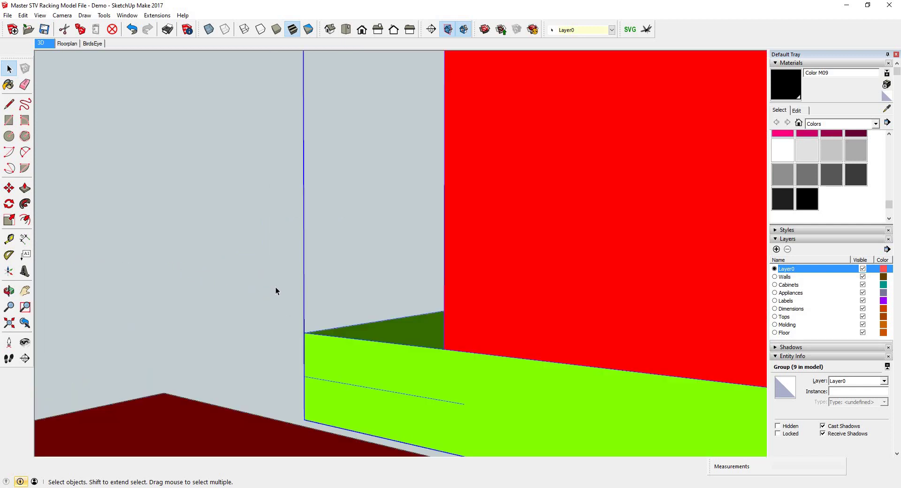
key("m")
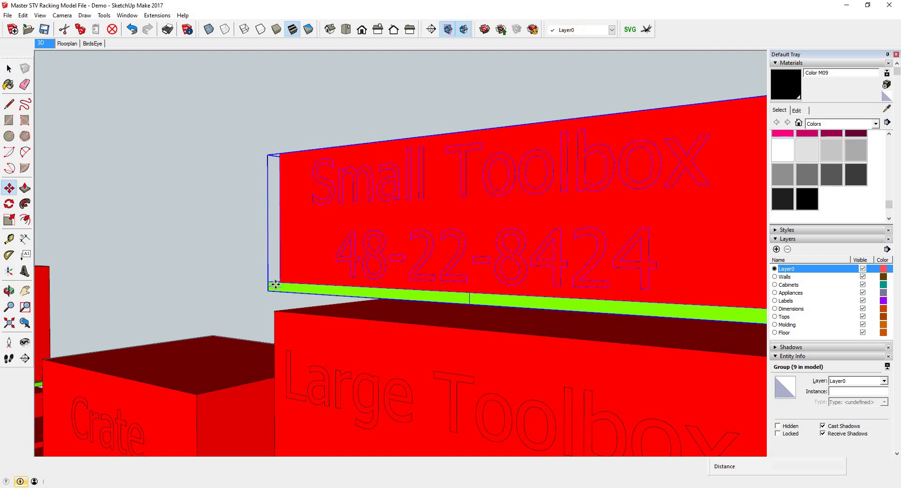
scroll(259, 288, "up", 3)
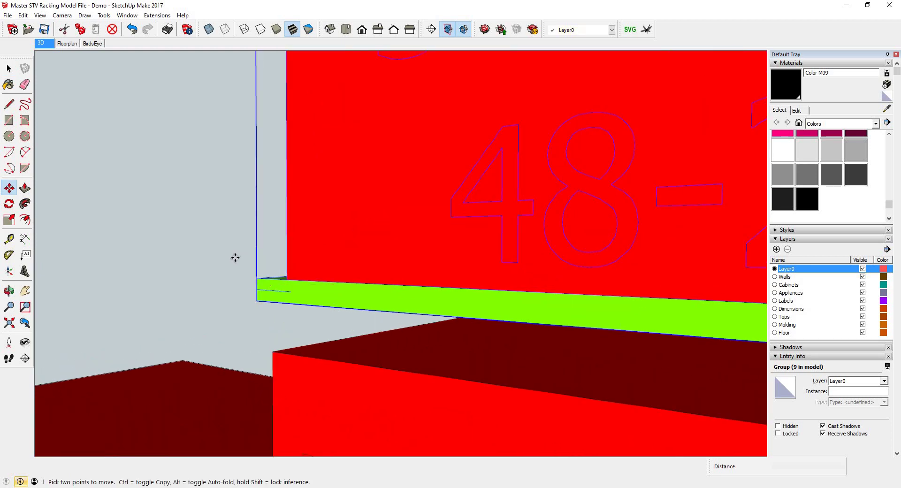
left_click(188, 259)
scroll(181, 259, "down", 10)
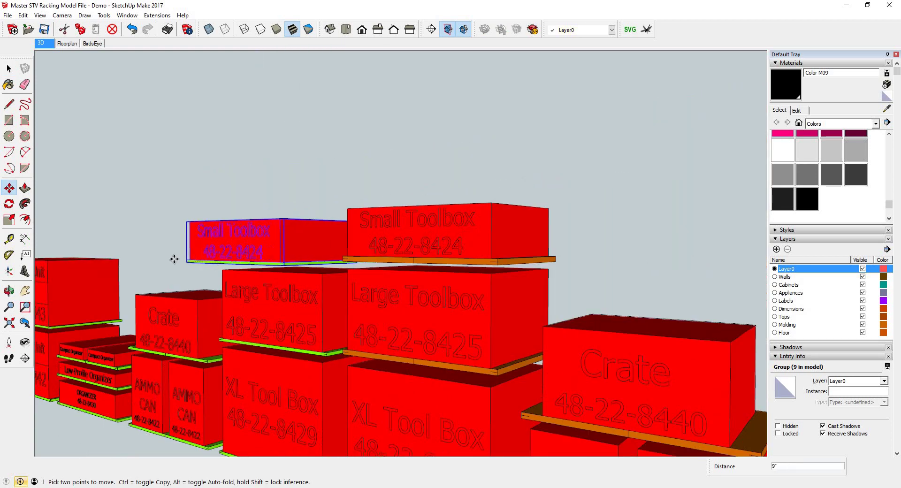
key("ctrl")
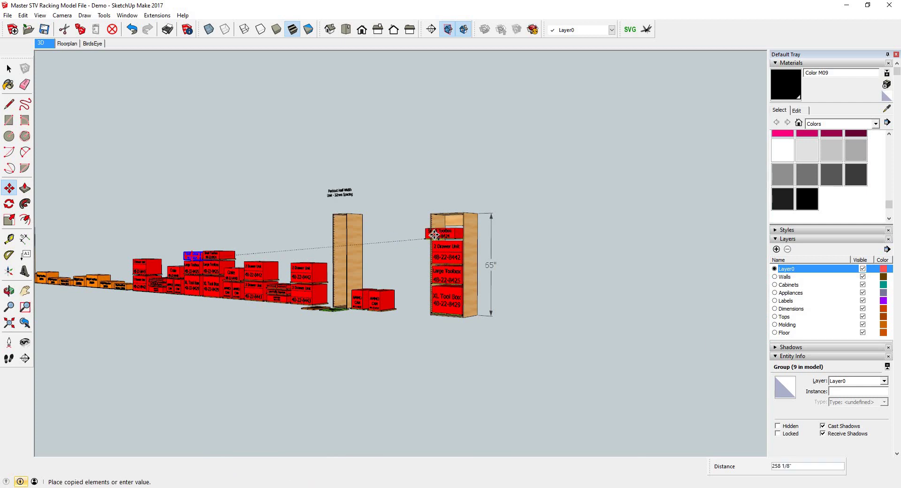
scroll(434, 236, "up", 6)
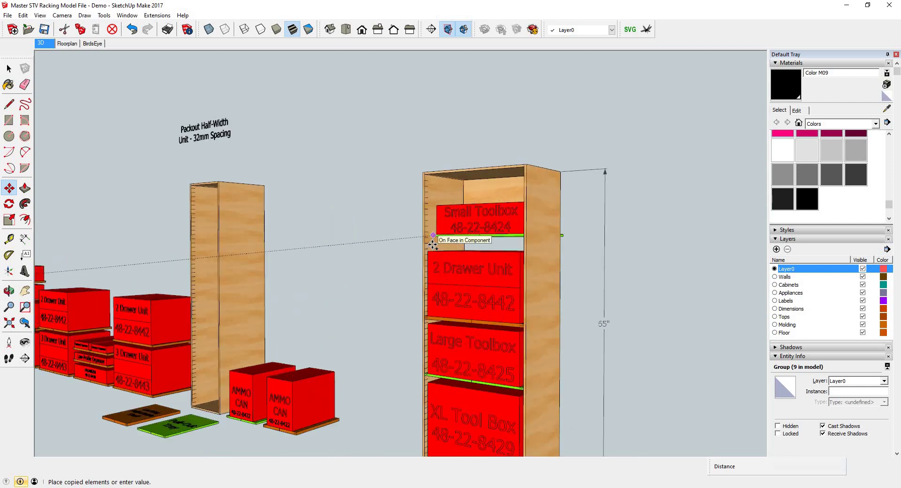
scroll(423, 248, "up", 5)
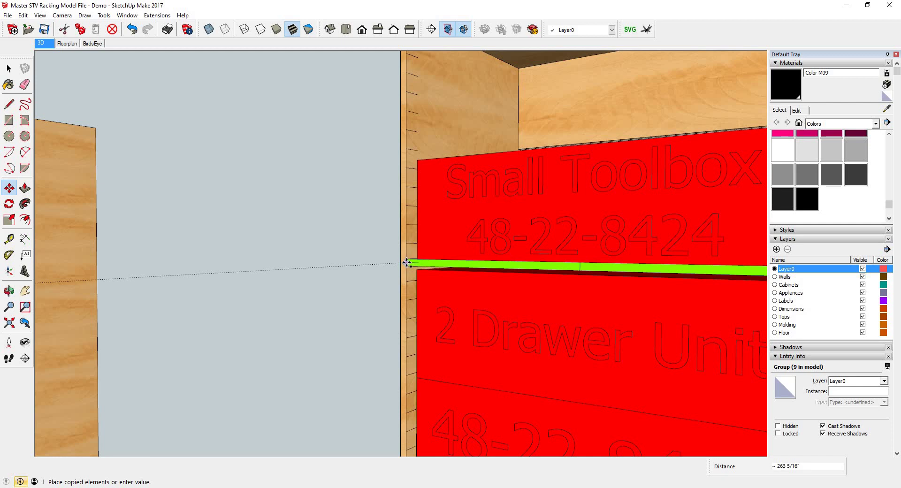
left_click(407, 263)
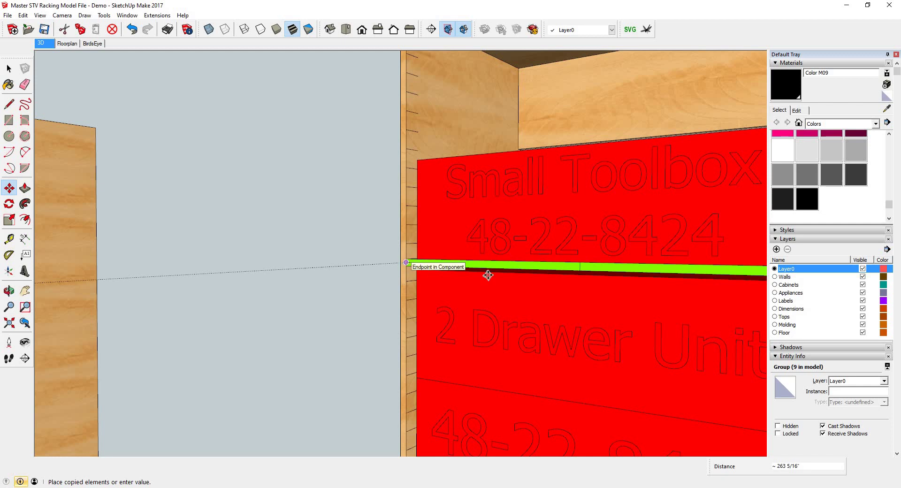
scroll(407, 263, "up", 4)
Raise the copied Small Toolbox and its tray by one slot, about 1 1/4 inches, above the 2 Drawer Unit
left_click(407, 262)
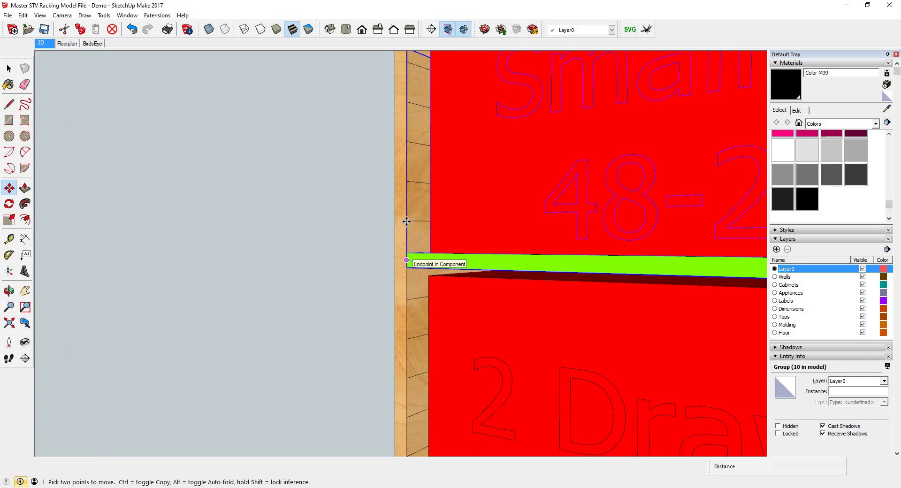
left_click(407, 223)
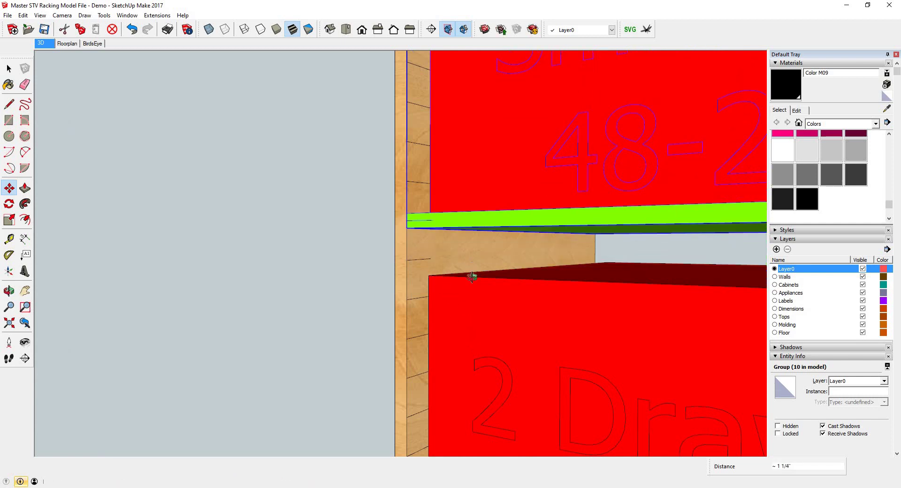
scroll(472, 315, "down", 5)
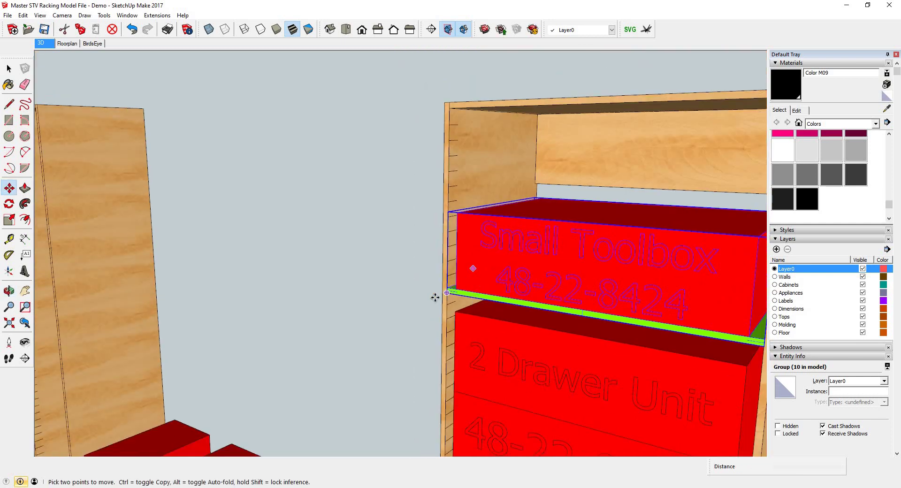
Copy the Small Toolbox and its green tray about 7 9/16 inches up into the unit's top space
scroll(422, 289, "up", 4)
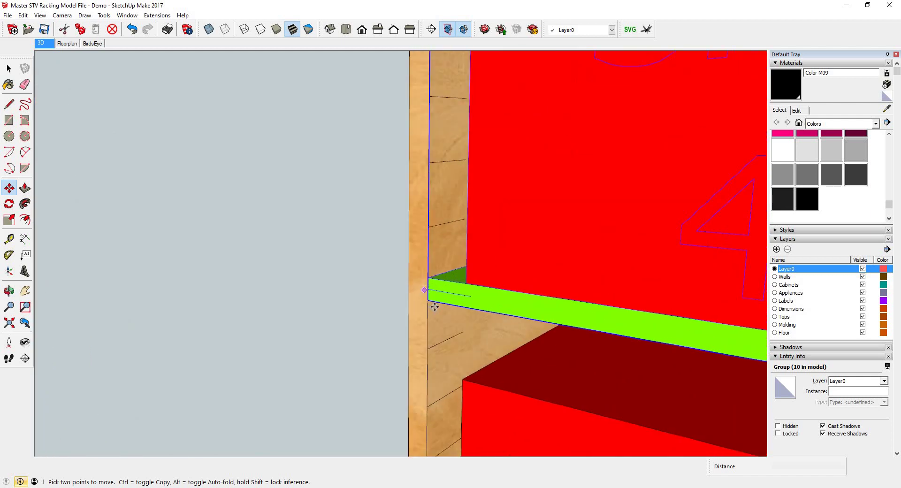
left_click(441, 299)
key("ctrl")
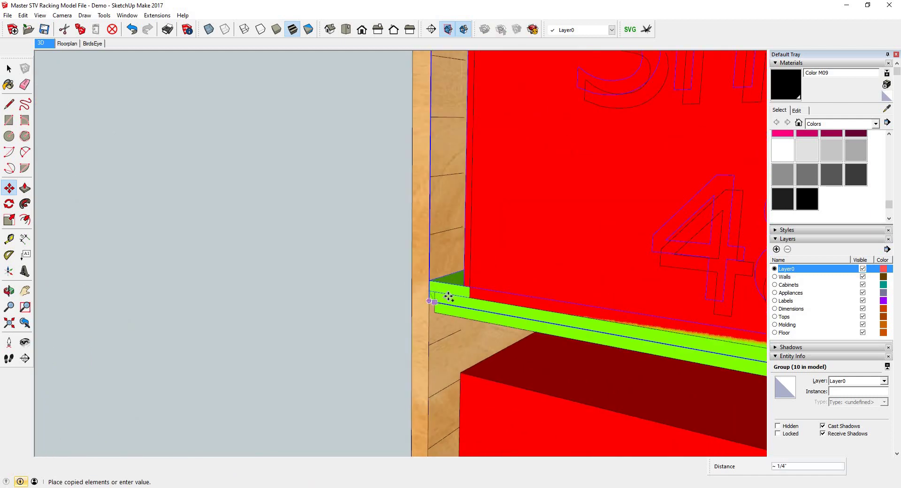
scroll(458, 303, "down", 4)
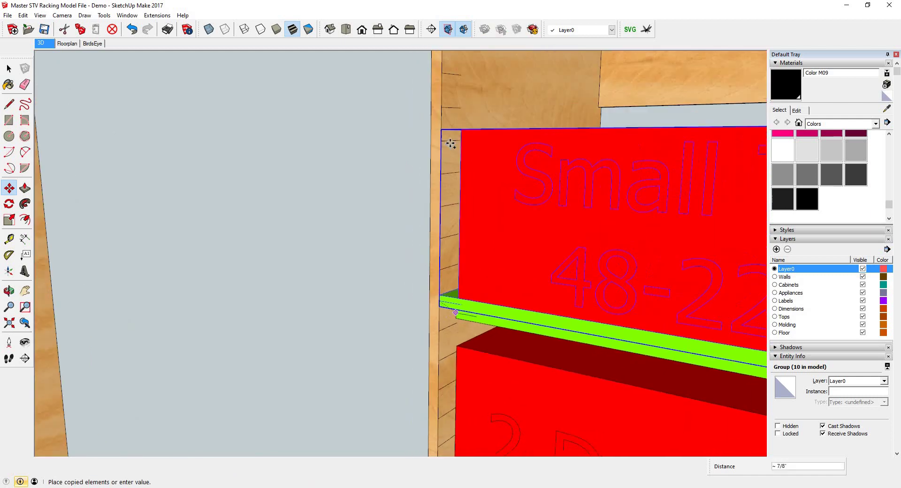
left_click(467, 256)
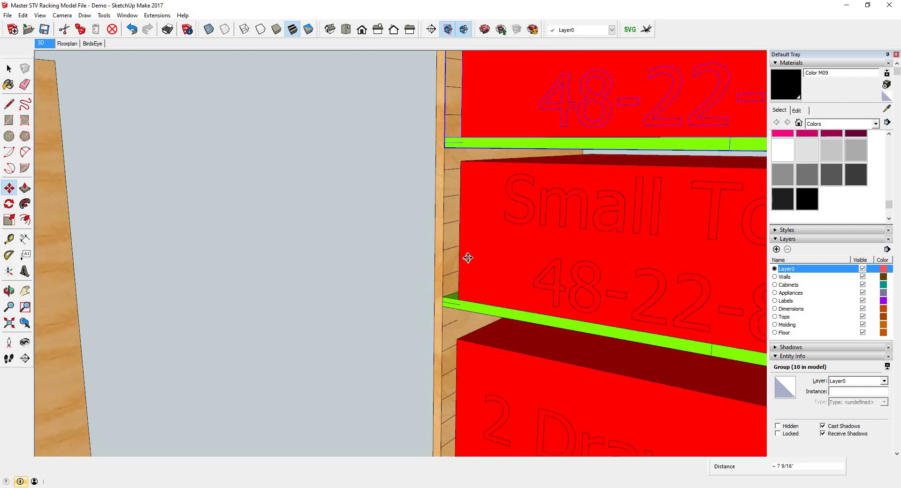
scroll(468, 257, "down", 4)
key("space")
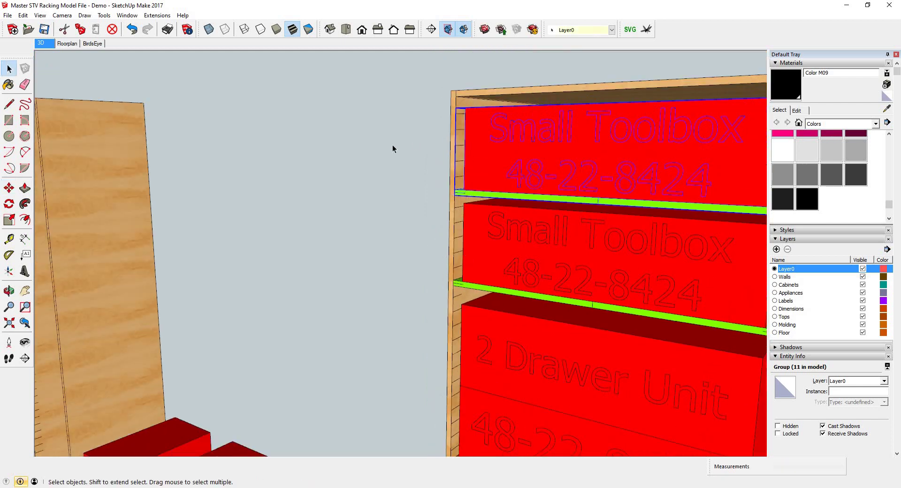
key("ctrl+t")
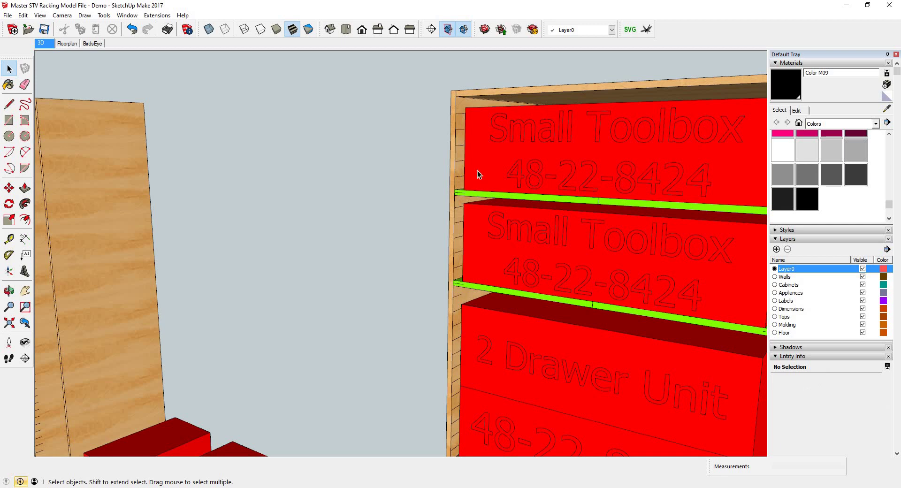
Try to raise the topmost Small Toolbox and its green tray one slot closer to the unit's top panel
scroll(462, 190, "up", 1)
key("m")
scroll(453, 194, "up", 3)
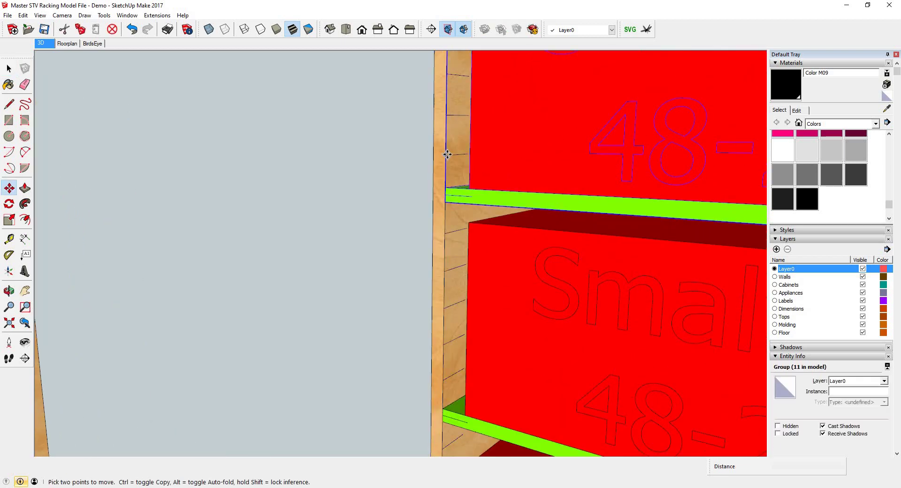
left_click(446, 203)
left_click(446, 160)
key("space")
scroll(481, 227, "down", 3)
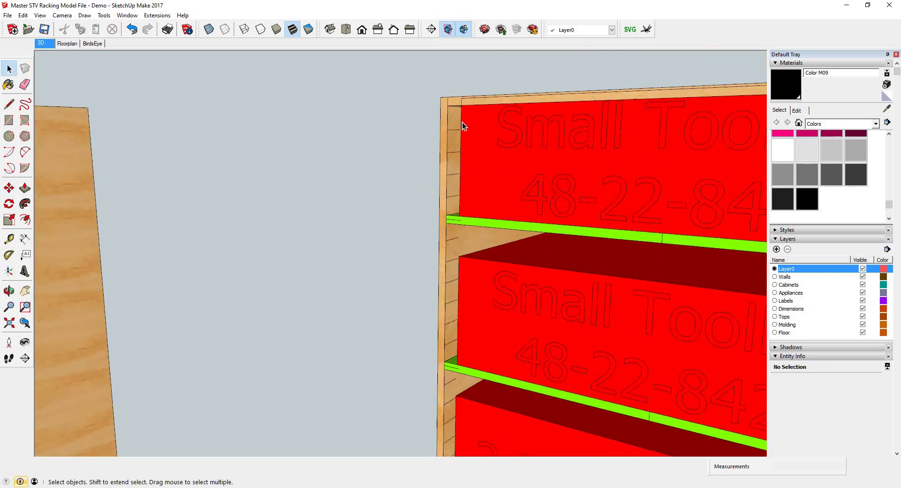
Undo the last raise of the topmost Small Toolbox and its tray
scroll(467, 121, "down", 1)
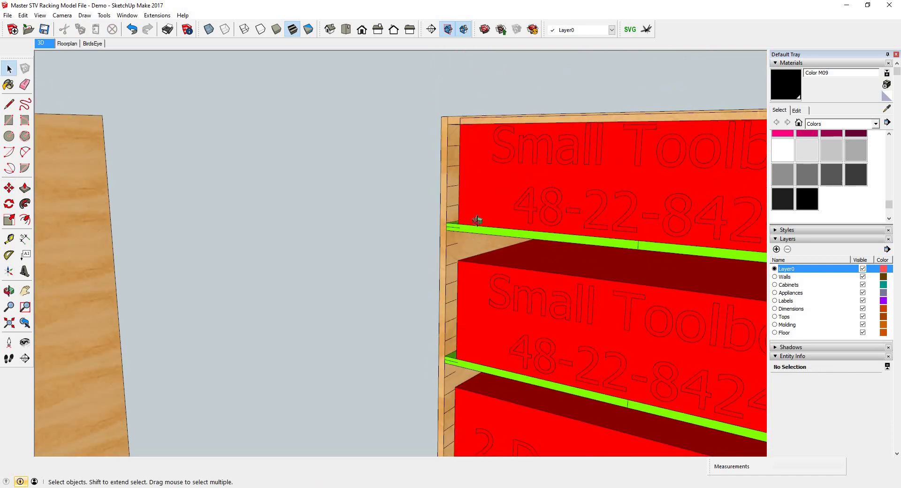
middle_click_drag(456, 323, 466, 274)
scroll(495, 302, "down", 3)
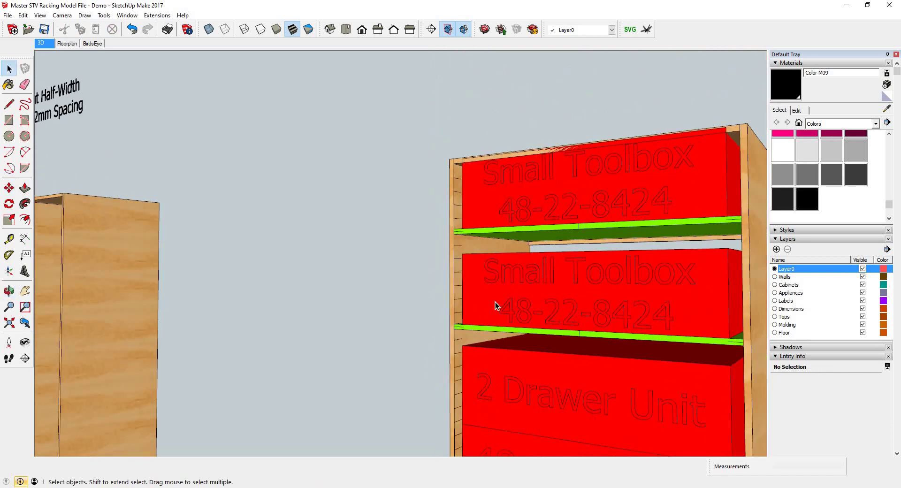
scroll(454, 236, "up", 2)
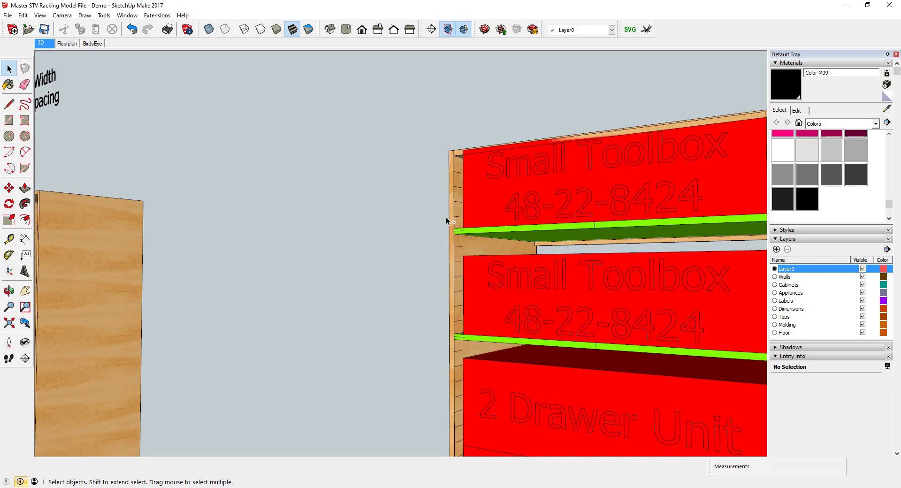
key("ctrl+z")
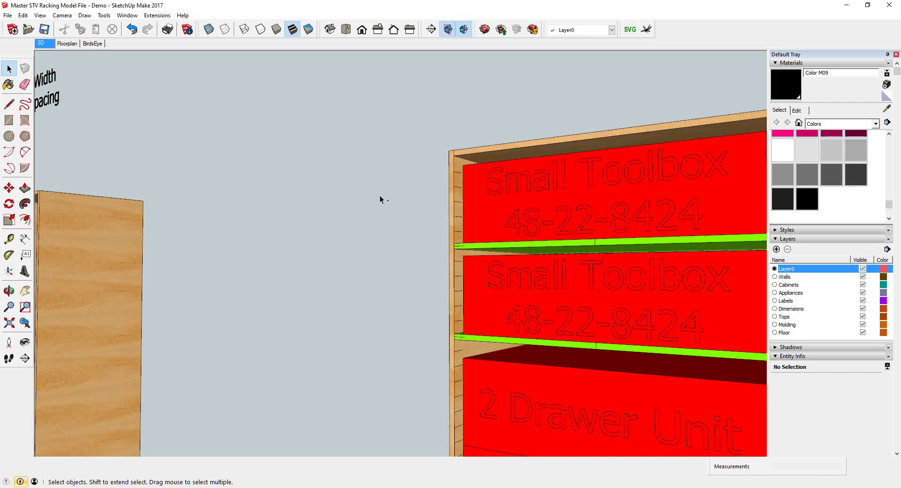
Examine the filled 65-inch unit, selecting the toolboxes on green pull-out trays and the 2 Drawer Unit in turn
scroll(487, 209, "down", 8)
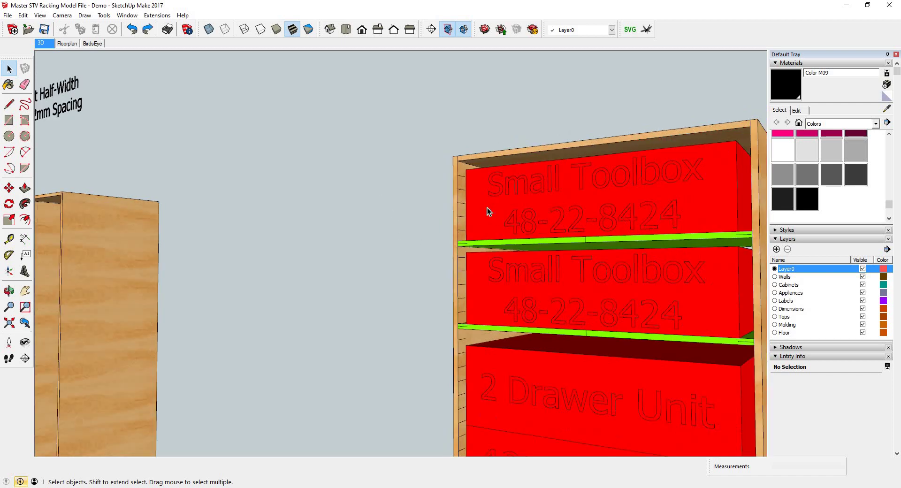
middle_click_drag(530, 287, 583, 383)
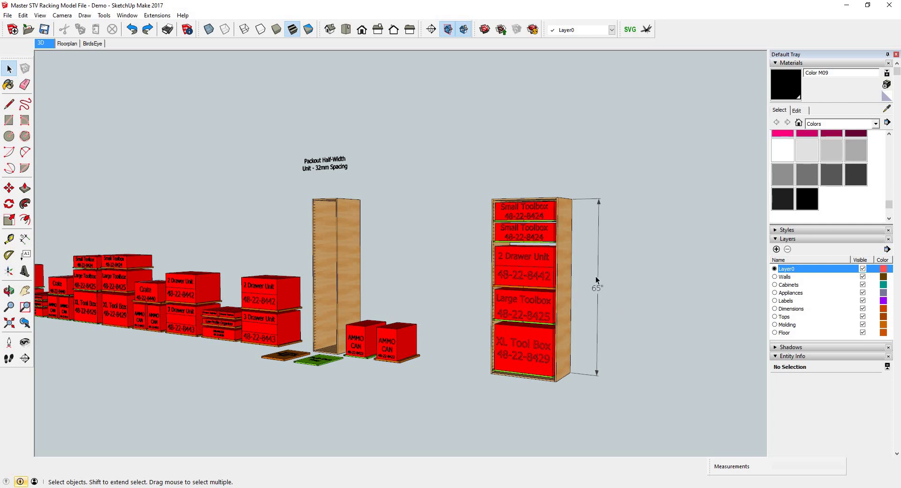
scroll(611, 249, "up", 3)
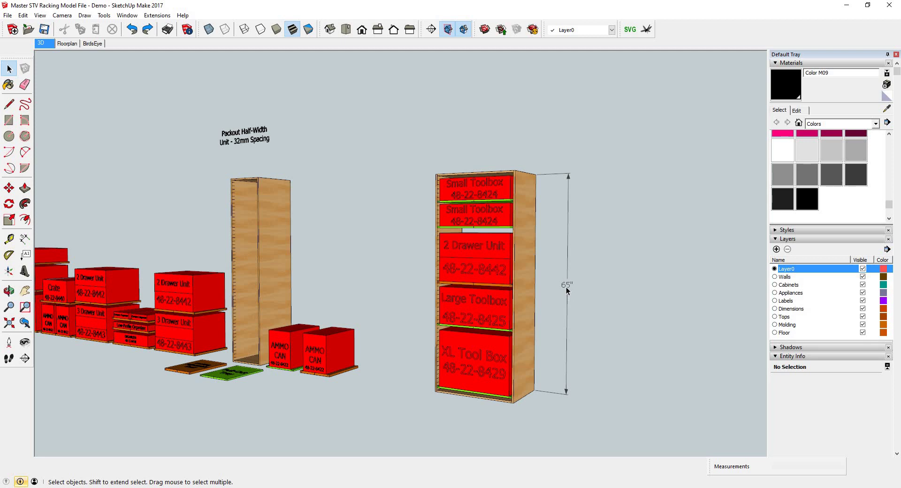
left_click(474, 368)
left_click(484, 212, "shift")
left_click(487, 192, "shift")
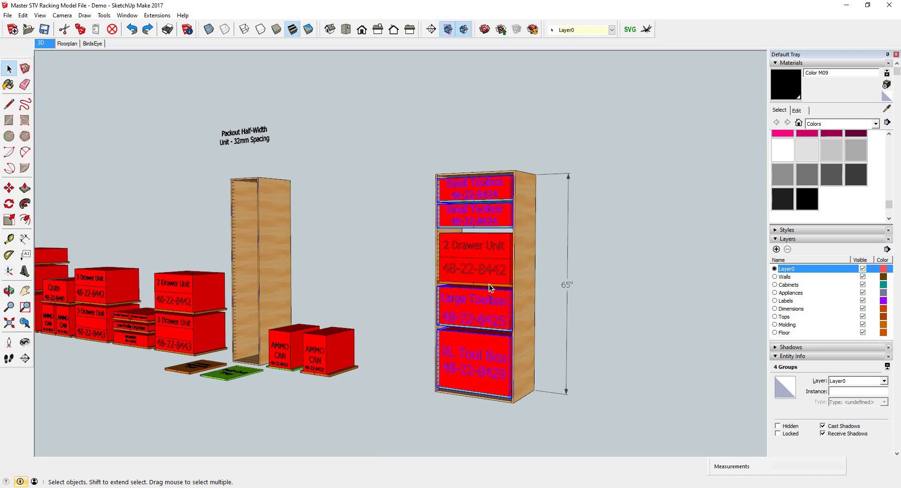
left_click(487, 280)
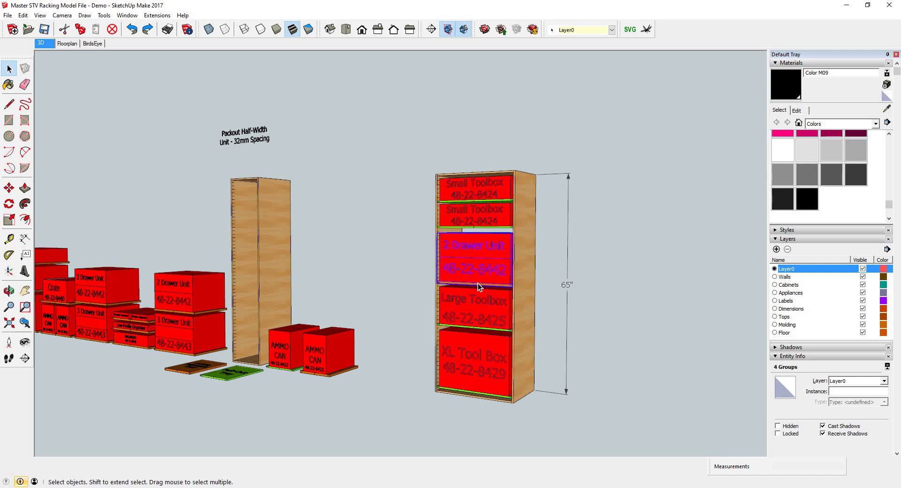
Delete the 65-inch height dimension beside the filled unit
left_click(570, 294)
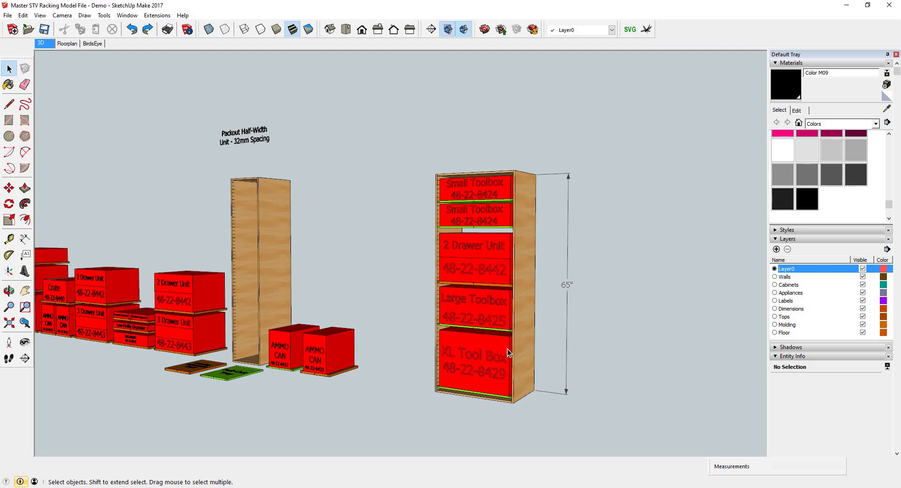
middle_click_drag(461, 335, 427, 267)
middle_click_drag(560, 286, 533, 267)
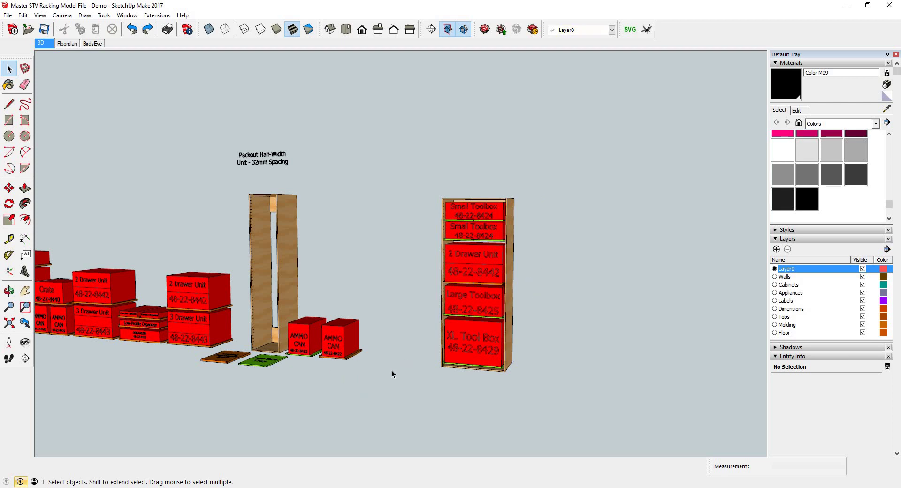
Draw a 180-inch by 7-foot floor rectangle starting at the filled unit's bottom corner
scroll(390, 362, "down", 3)
middle_click_drag(390, 362, 403, 356)
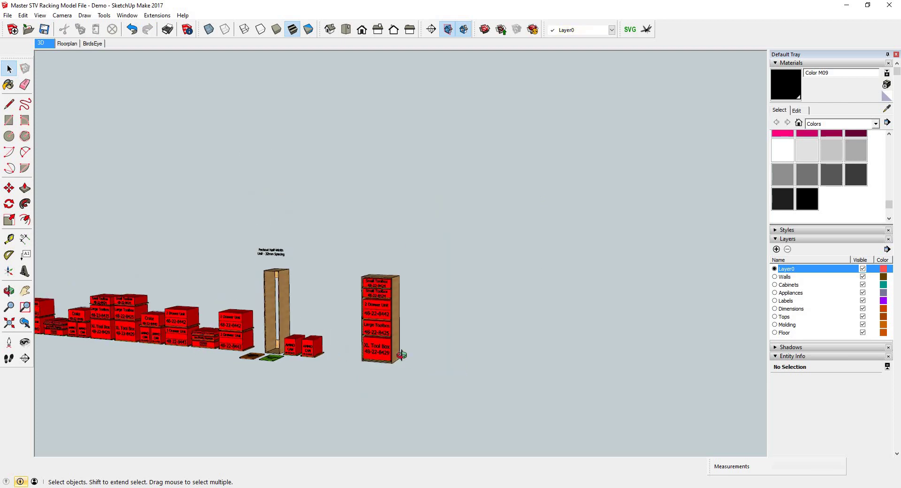
scroll(418, 402, "up", 2)
middle_click_drag(419, 402, 407, 375)
key("r")
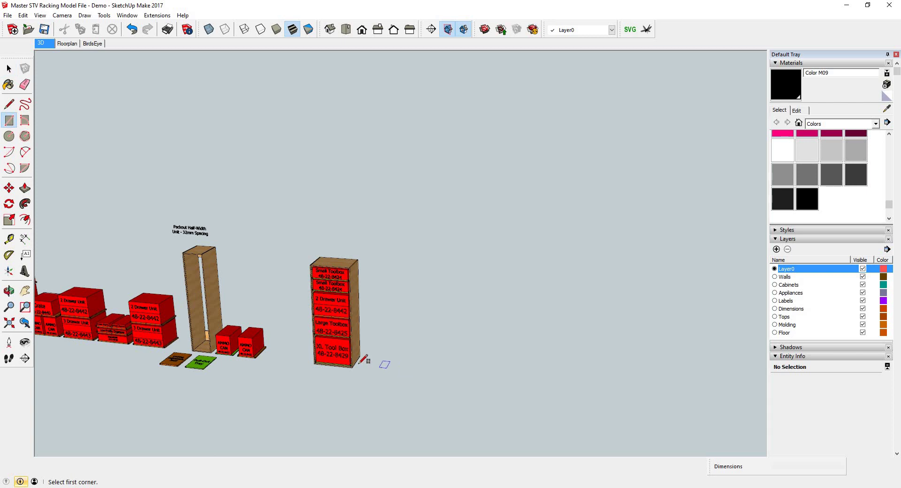
left_click(356, 362)
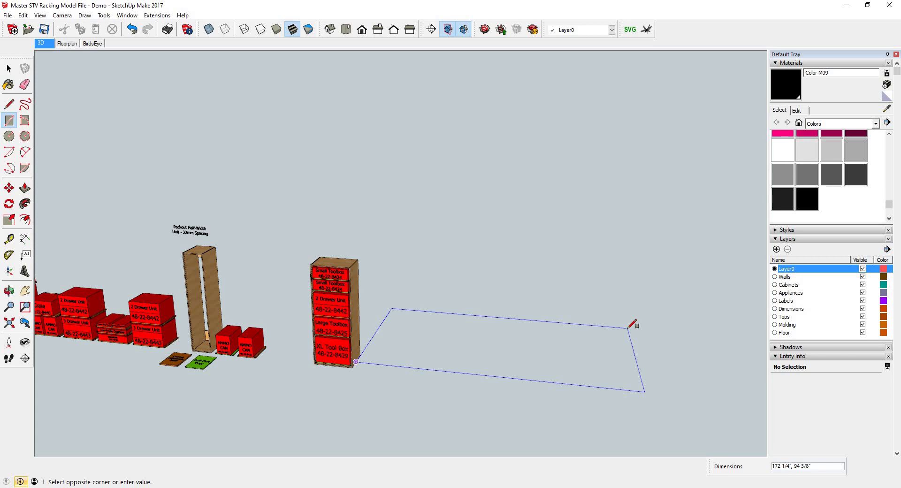
type("1")
type("80,7'")
key("Return")
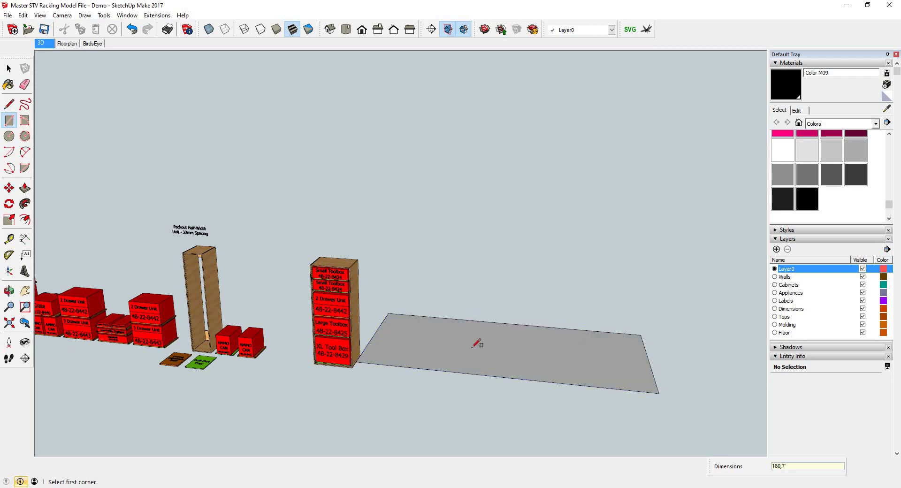
key("space")
Draw a 29 by 8 inch rectangle inward from the midpoint of the floor's far long edge
key("r")
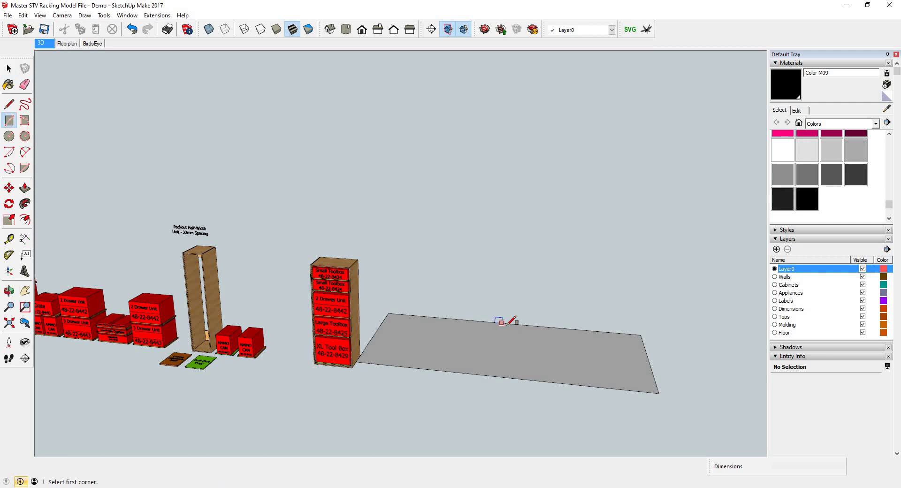
left_click(509, 324)
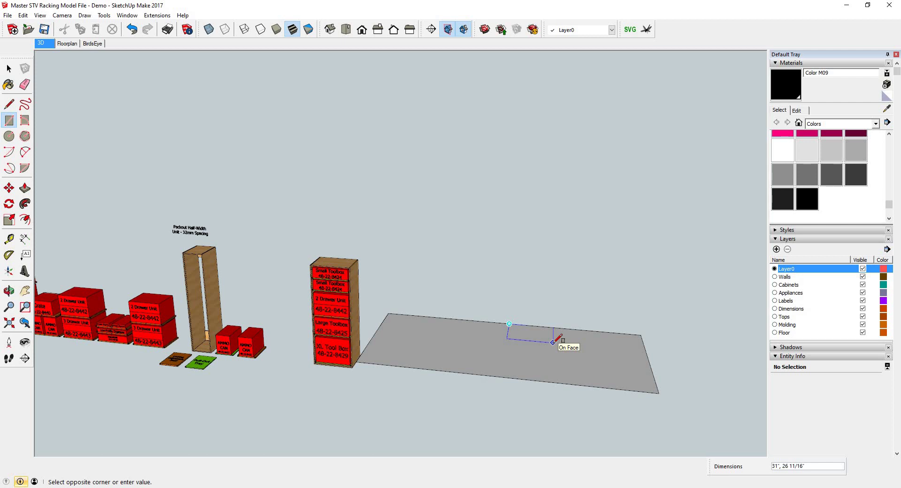
type("29,8")
key("Return")
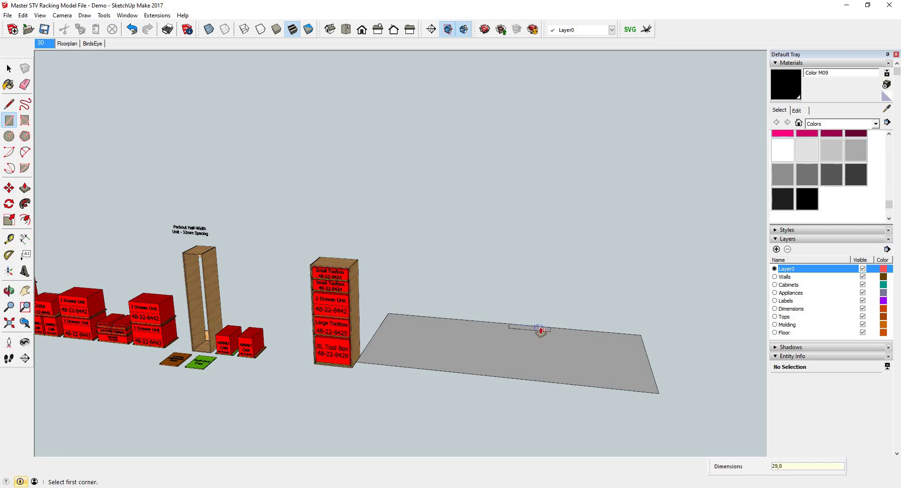
Try to extrude the 29 by 8 inch rectangle upward by 8 inches
key("p")
left_click(538, 324)
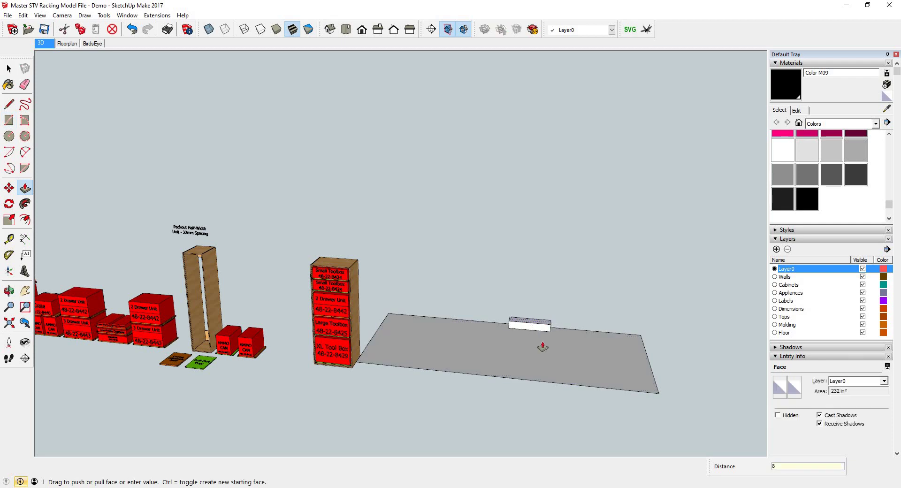
key("space")
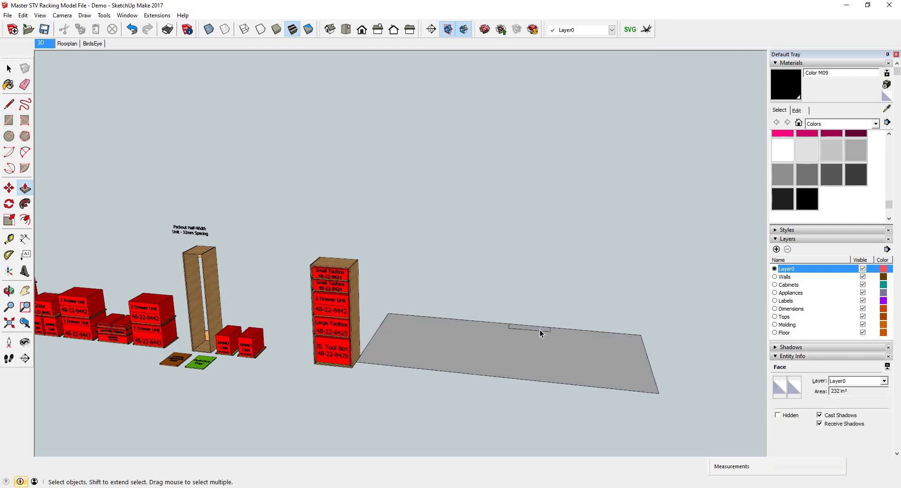
key("ctrl+z")
Copy the 29 by 8 inch rectangle 76 inches across to the floor's near long edge
scroll(537, 330, "up", 2)
left_click(527, 329)
key("m")
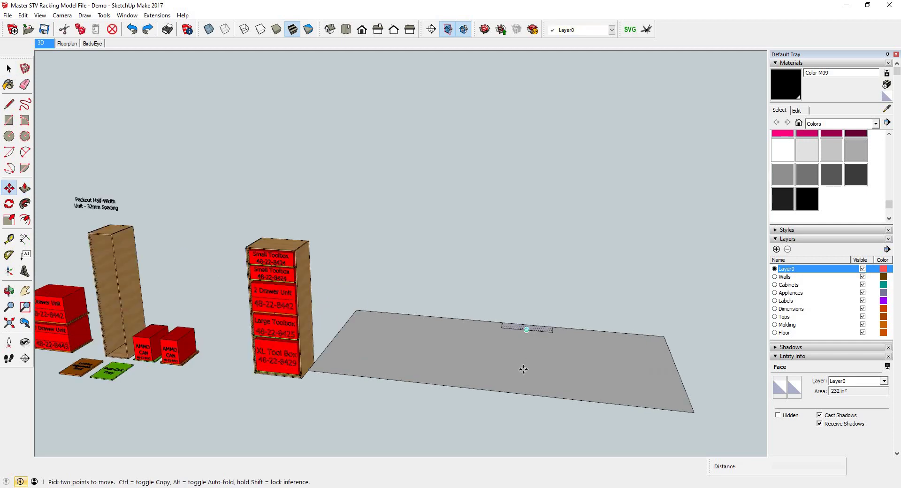
key("ctrl")
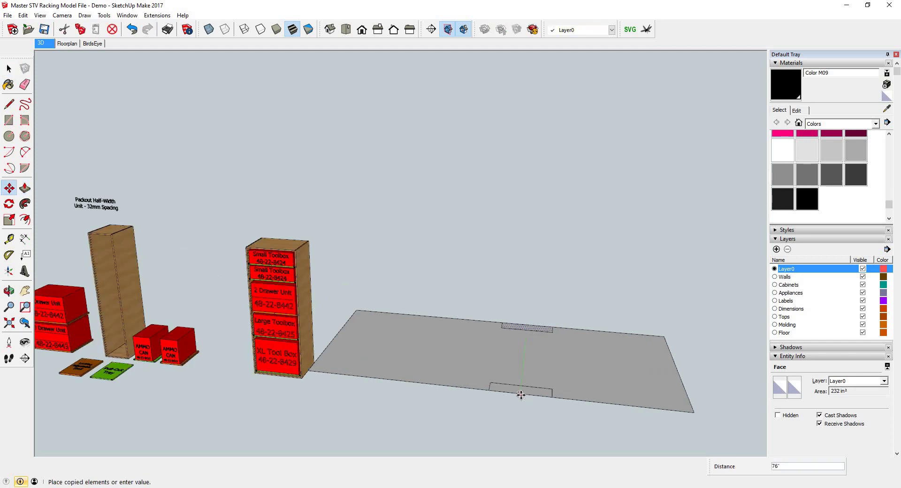
left_click(521, 395)
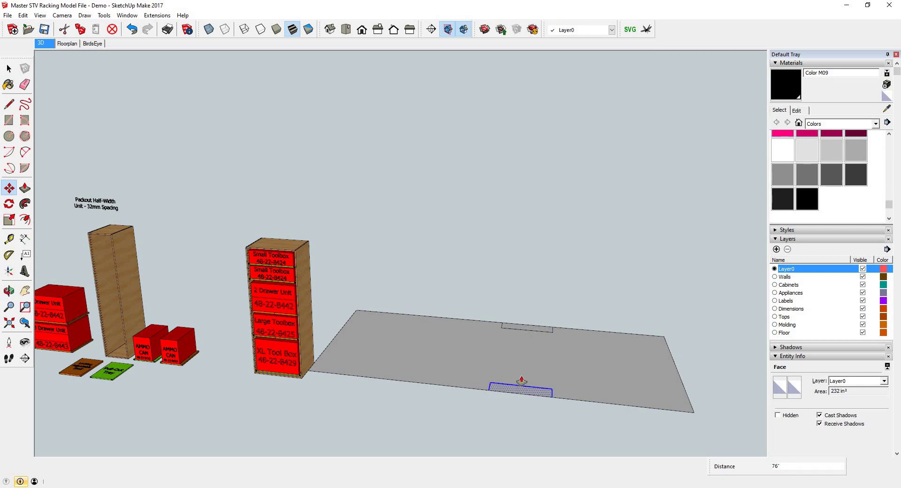
Extrude both 29 by 8 inch rectangles on the floor upward by 8 inches into raised blocks
key("p")
double_click(521, 388)
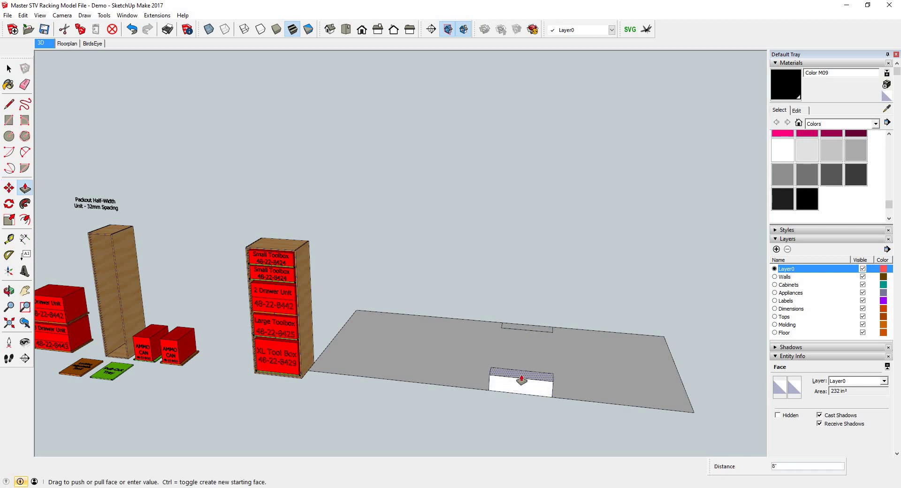
left_click(527, 331)
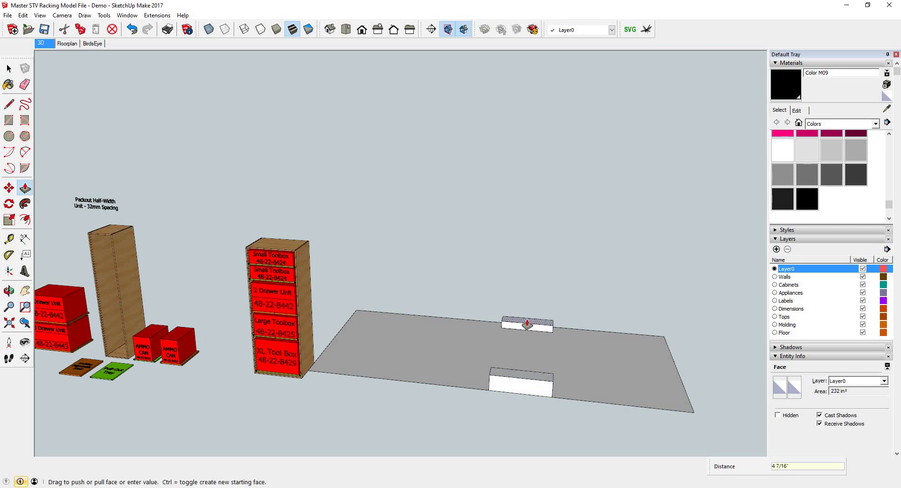
left_click(527, 325)
key("space")
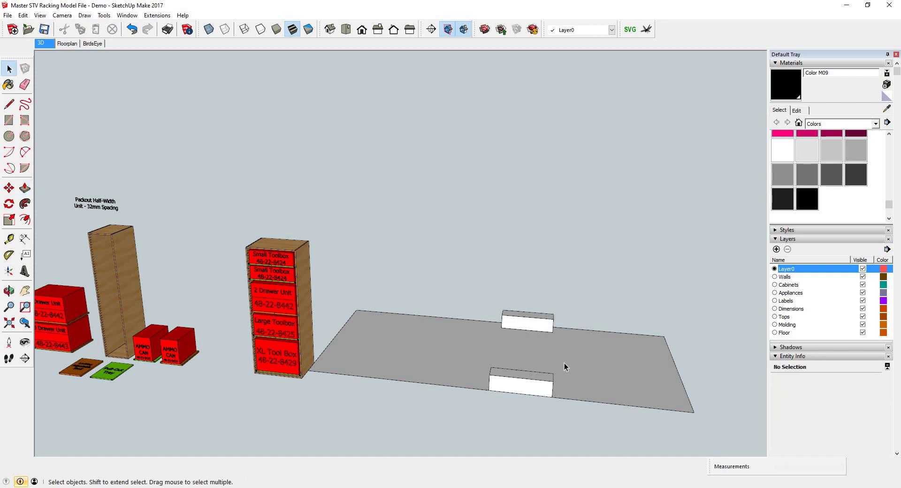
Make the floor and its two raised blocks one component and move it about 20 5/16 inches away from the filled unit
double_click(463, 317)
left_click(464, 318)
key("g")
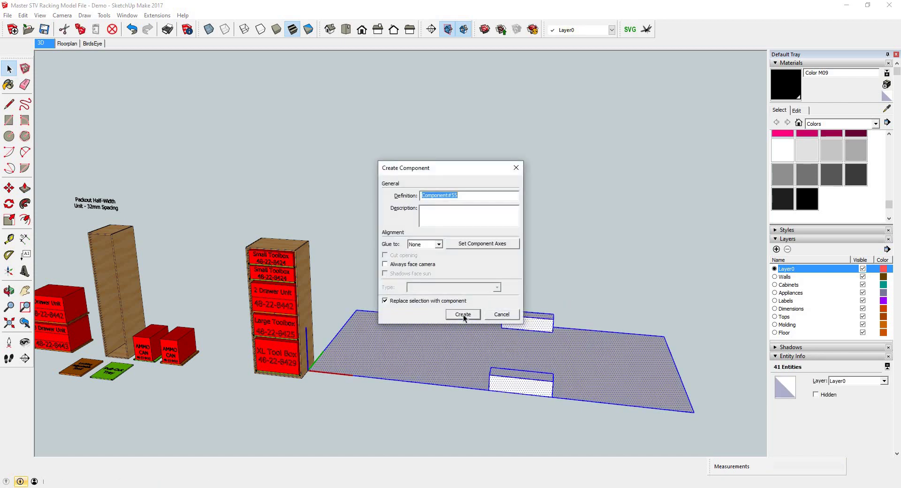
left_click(463, 315)
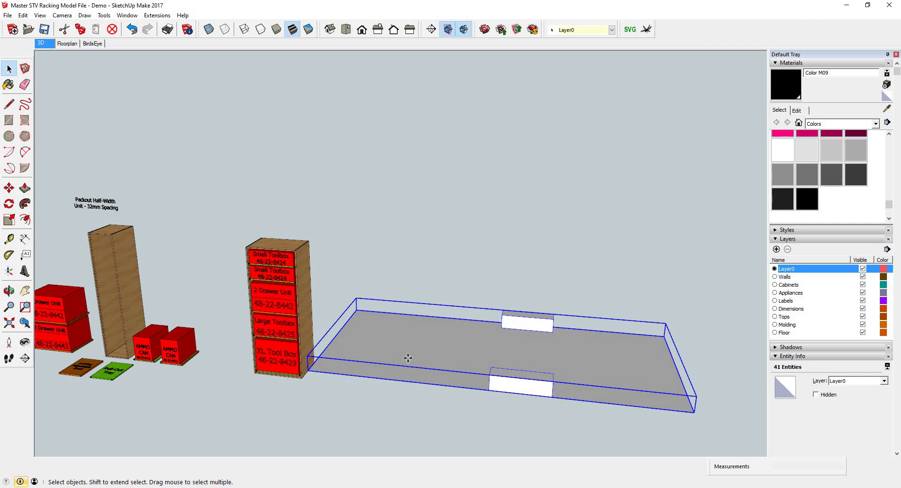
key("m")
left_click(444, 362)
left_click(325, 376)
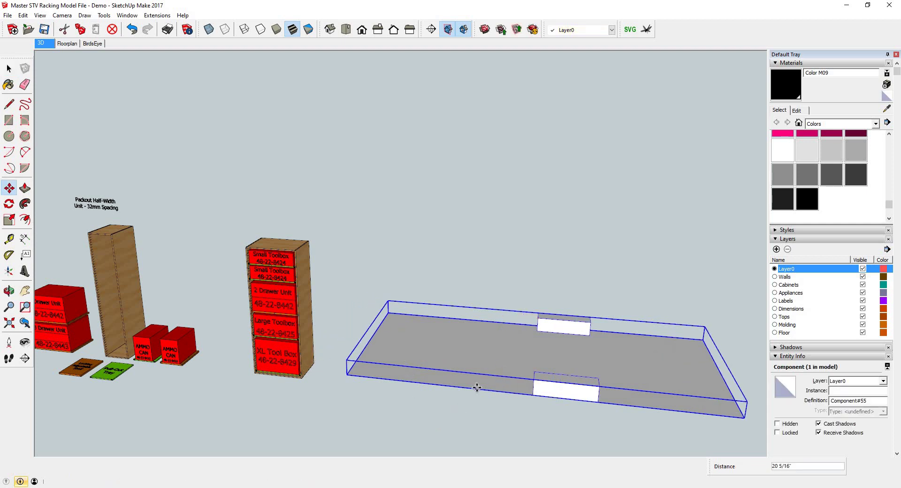
key("space")
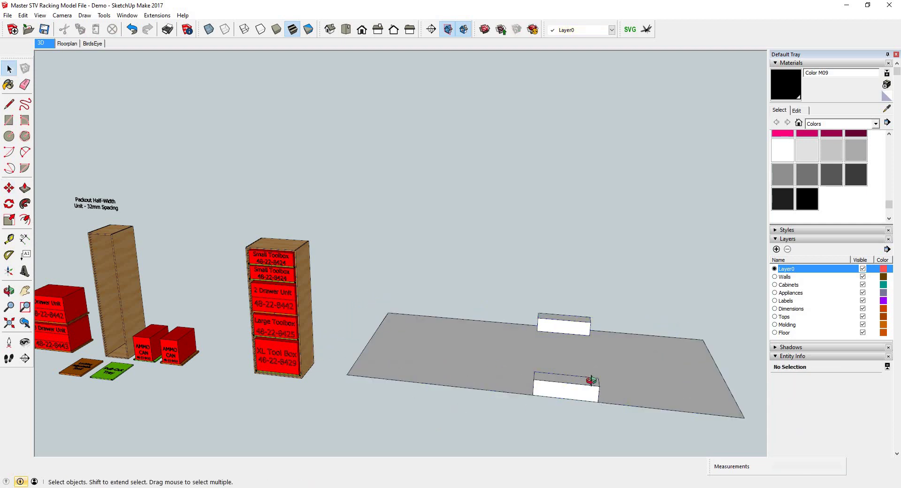
Move the complete filled toolbox unit about 128 1/8 inches onto the grey floor, near the far raised block
middle_click_drag(539, 374, 585, 381)
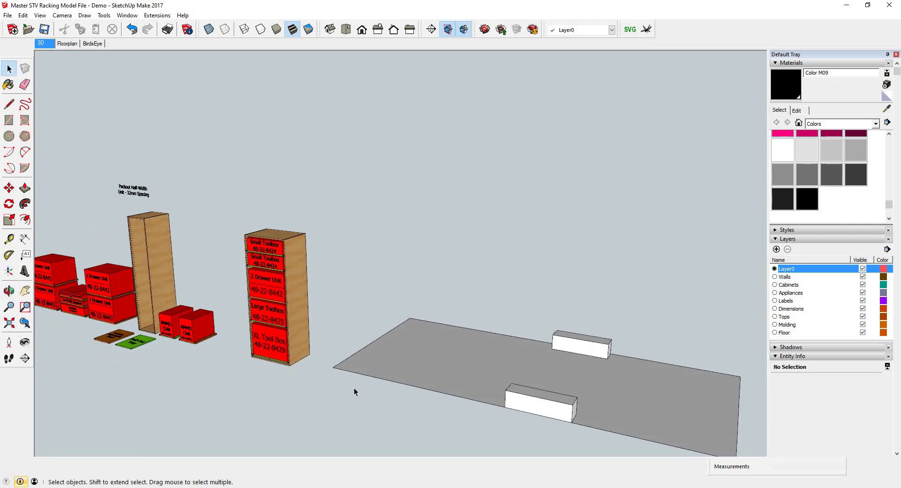
middle_click_drag(236, 218, 232, 211)
left_click_drag(232, 210, 319, 375)
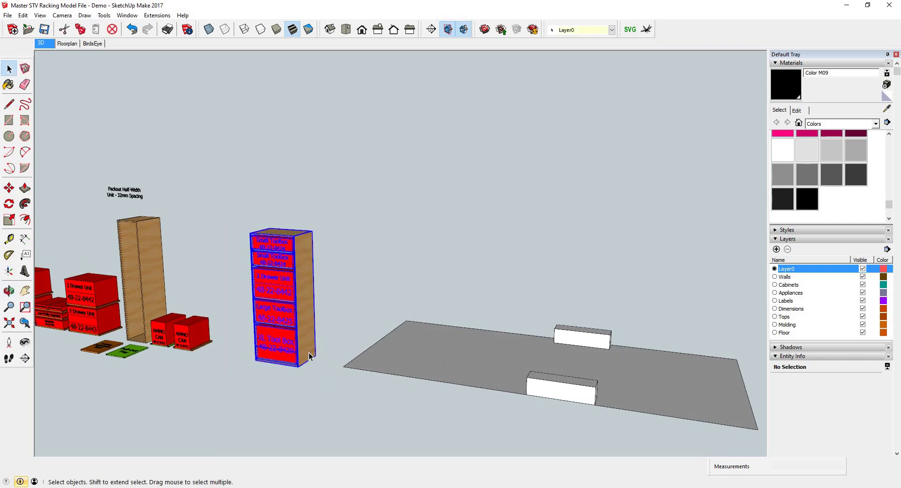
scroll(309, 357, "up", 3)
key("m")
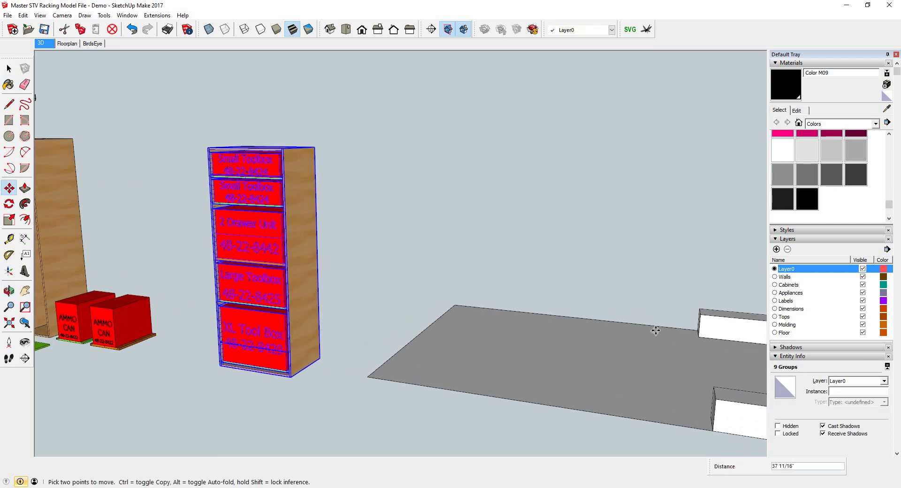
middle_click_drag(557, 318, 707, 373)
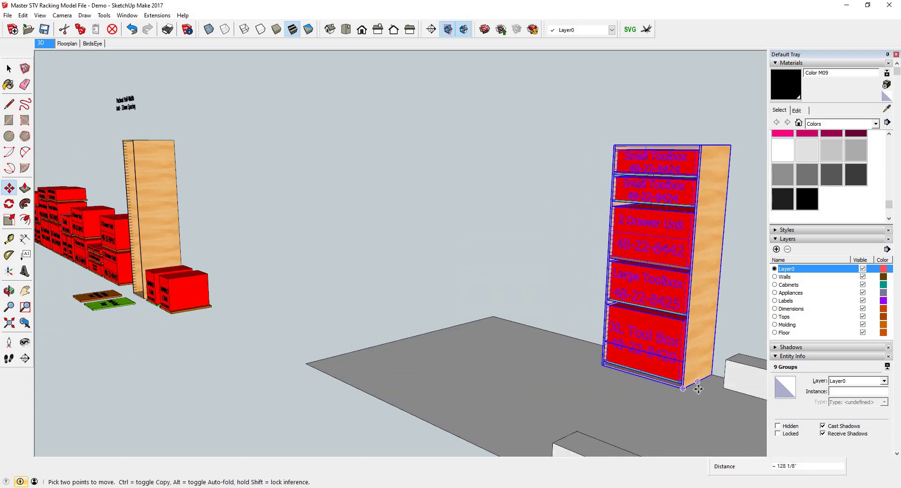
Copy the filled unit about 24 13/16 inches sideways so the two units stand flush beside each other, away from the far block
scroll(699, 389, "up", 5)
key("ctrl")
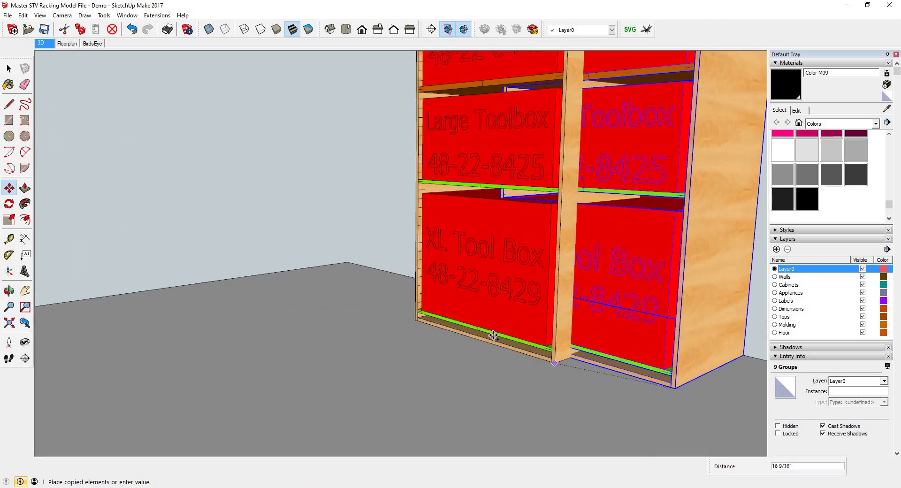
scroll(484, 333, "up", 4)
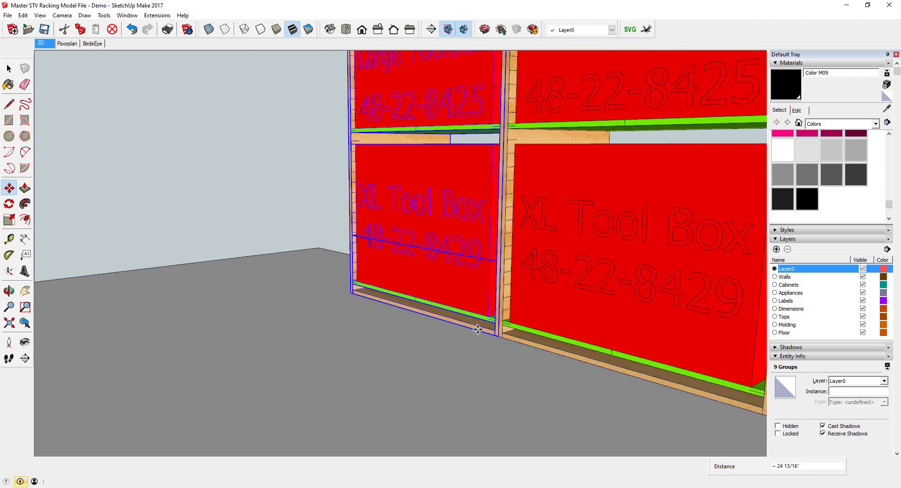
key("space")
scroll(479, 329, "down", 10)
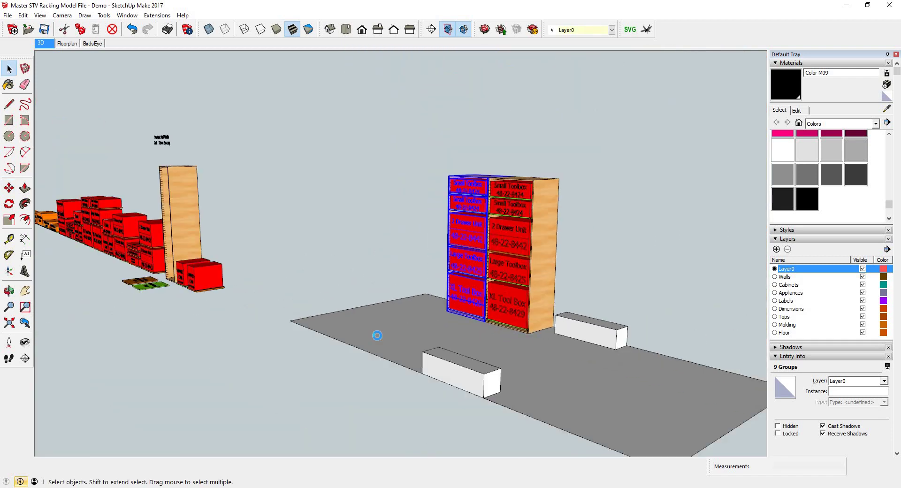
Try deleting the XL Tool Box from the bottom of the unit nearer the far raised block
scroll(596, 349, "down", 1)
middle_click_drag(566, 349, 677, 282)
scroll(530, 217, "up", 5)
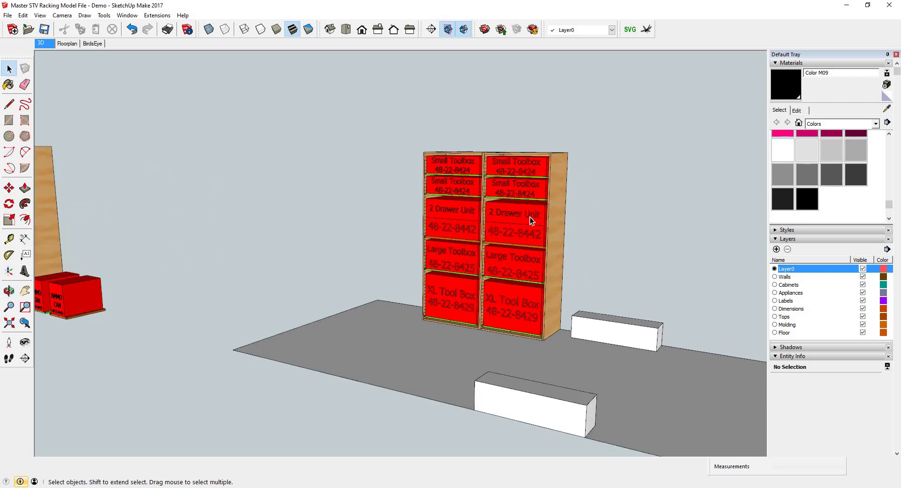
left_click(485, 306)
key("Delete")
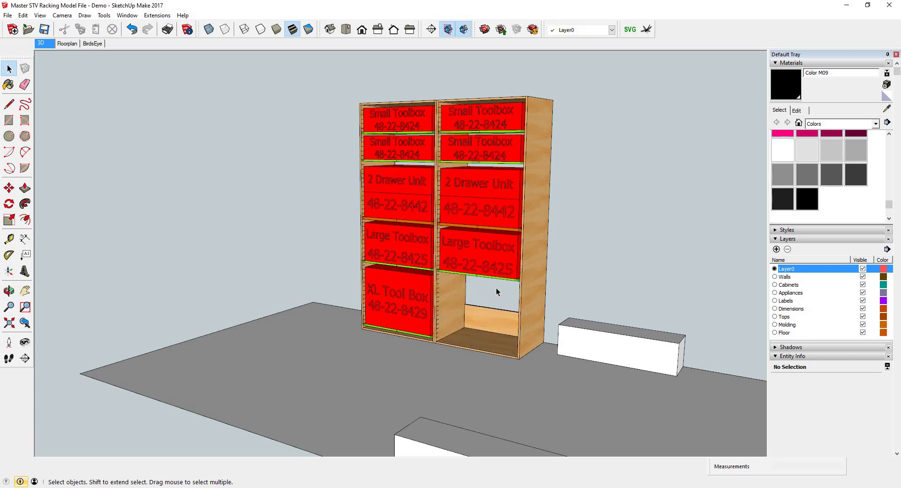
Try lowering the Large Toolbox and its plate by 10 5/16 inches into the emptied bay
left_click(497, 265)
middle_click_drag(473, 277, 450, 264)
key("m")
scroll(428, 273, "up", 5)
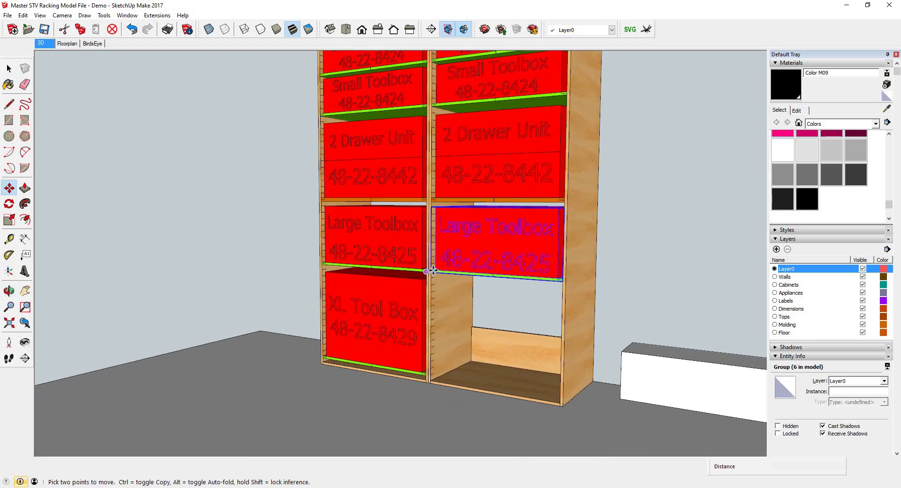
left_click(434, 310)
middle_click_drag(434, 278, 432, 327)
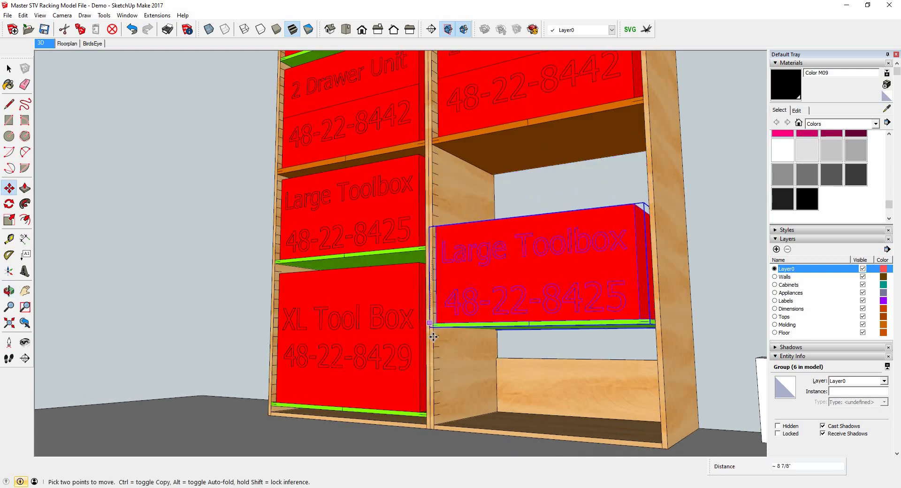
left_click(464, 361)
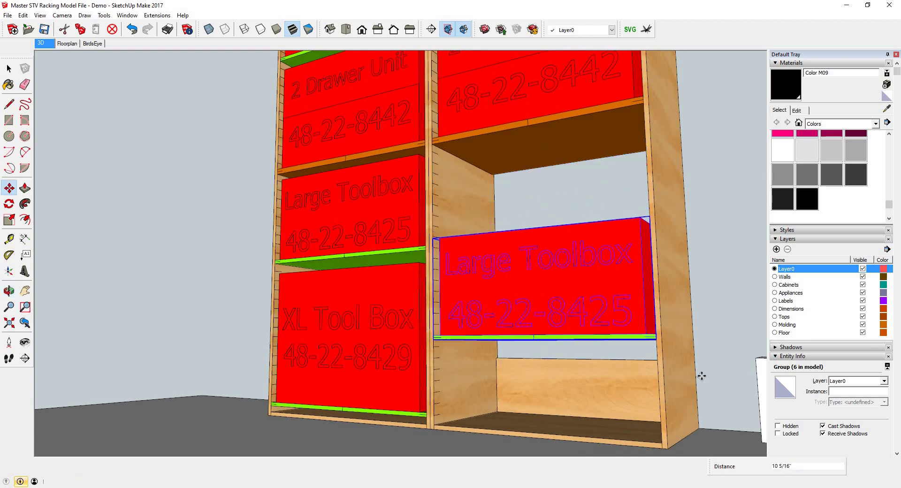
scroll(559, 381, "down", 2)
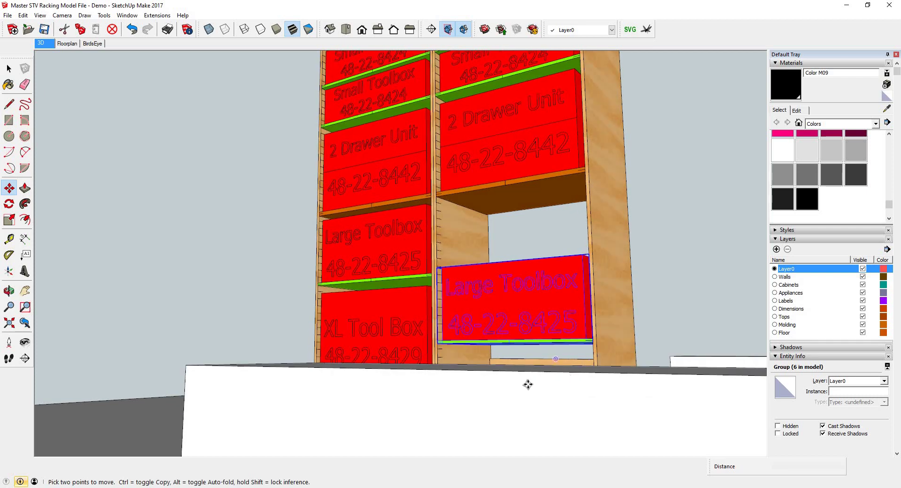
middle_click_drag(527, 384, 575, 410)
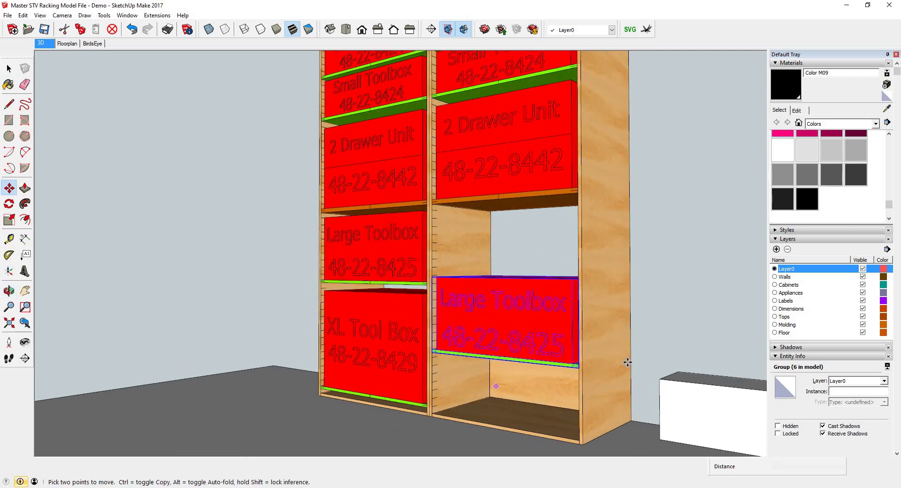
key("space")
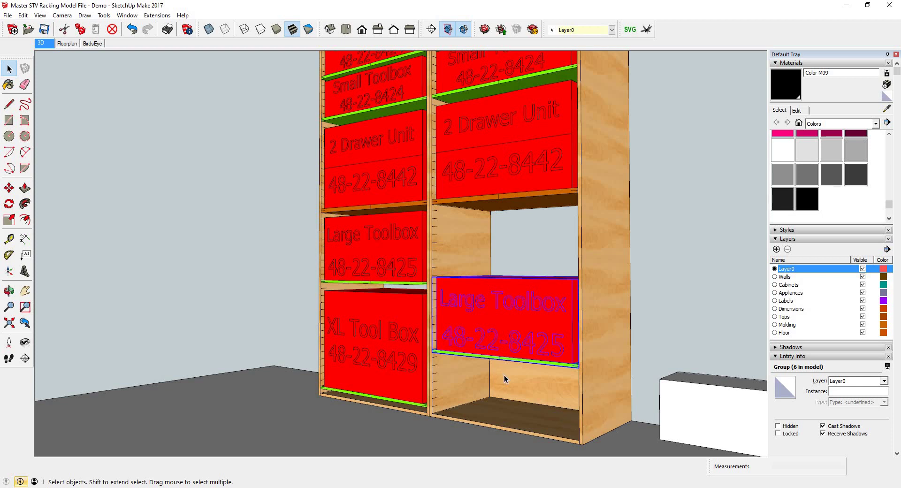
scroll(507, 352, "down", 3)
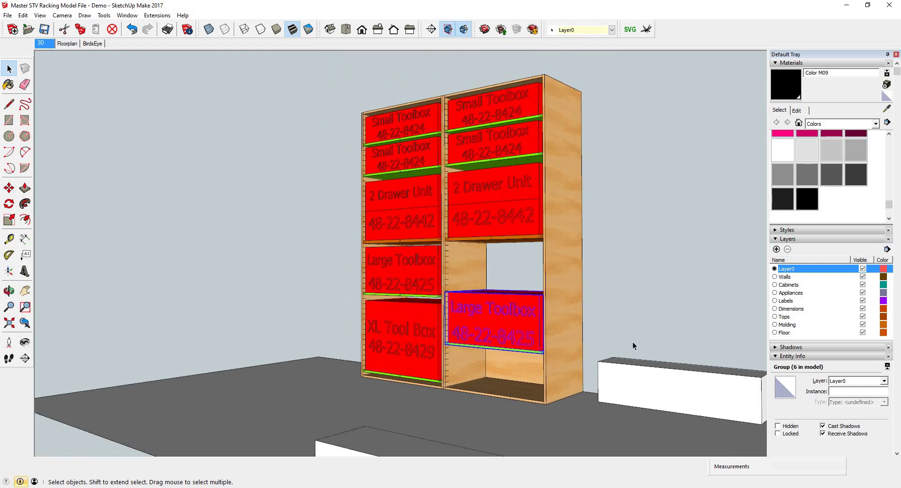
Undo the Large Toolbox move and the XL Tool Box deletion, keeping both filled units on the floor
key("ctrl+z")
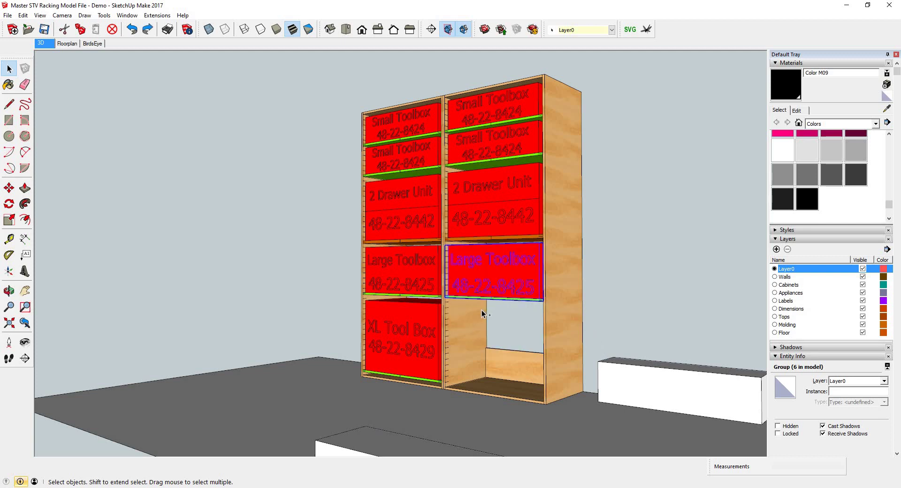
key("ctrl+z")
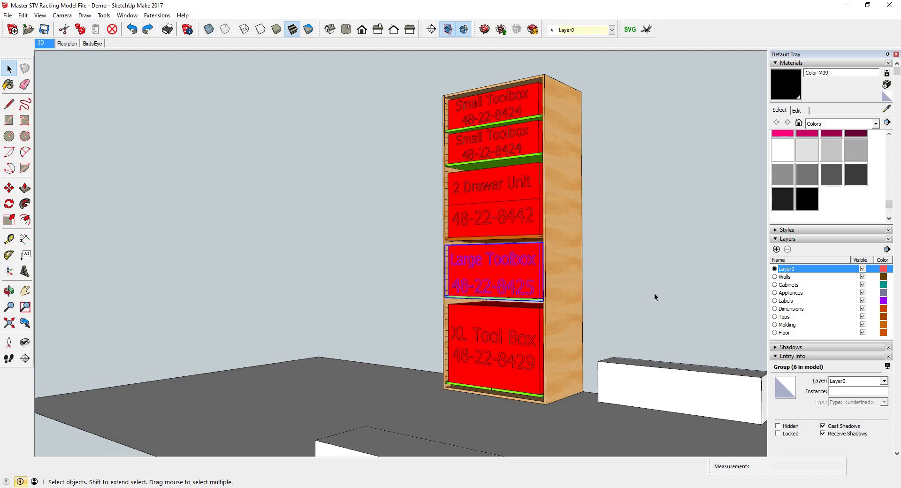
key("ctrl+y")
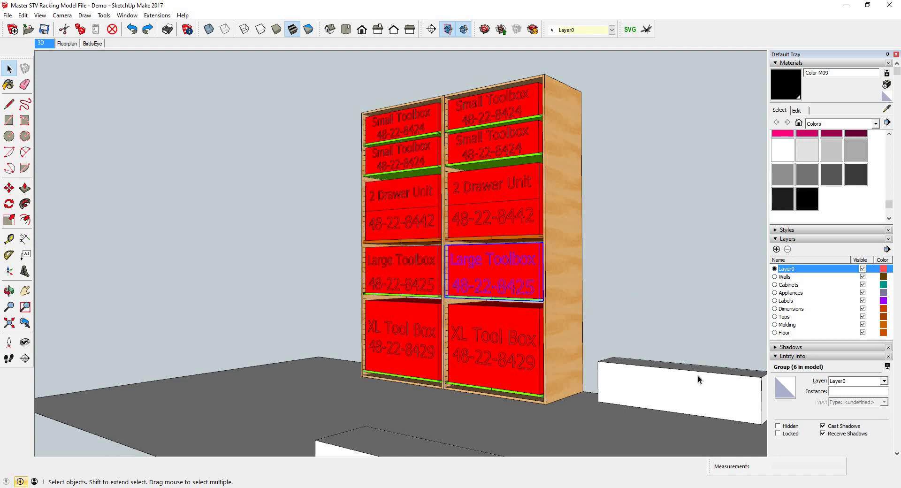
Copy the Wheel Arch Unit from the row of library units onto the floor, flush against the two toolbox units and over the far block
scroll(704, 393, "down", 10)
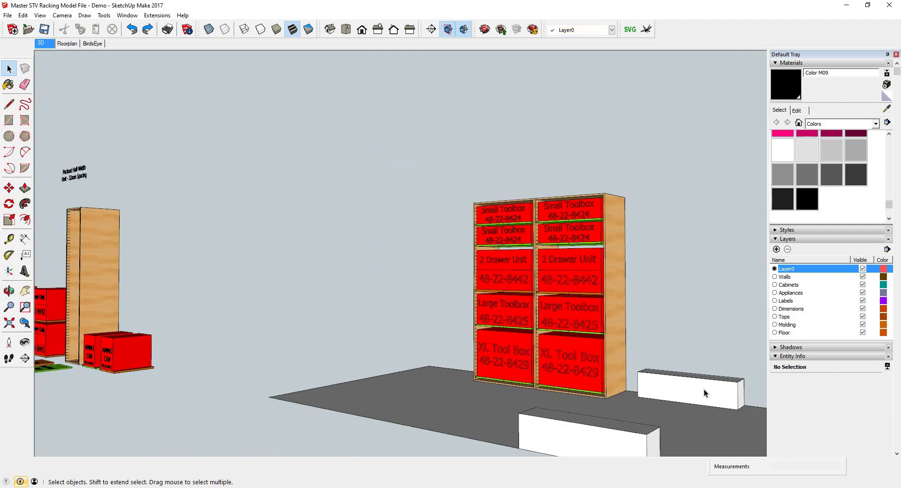
scroll(195, 326, "up", 10)
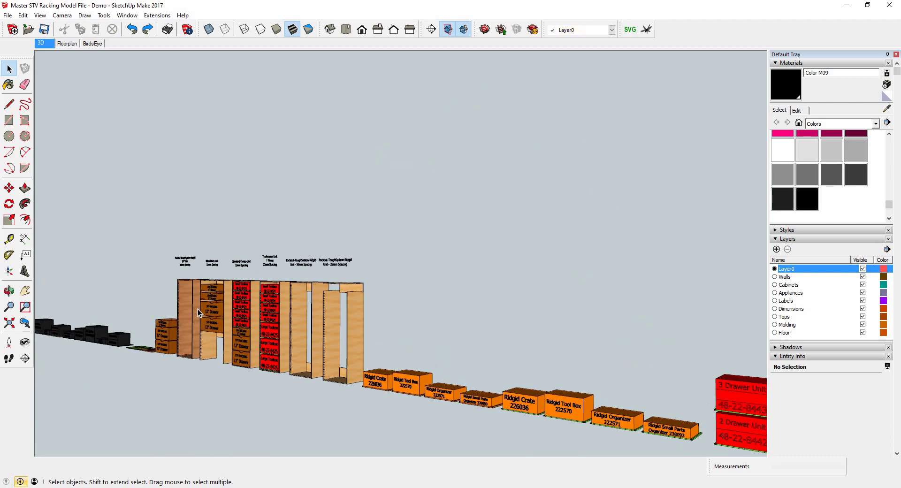
middle_click_drag(335, 308, 368, 309)
scroll(348, 399, "down", 4)
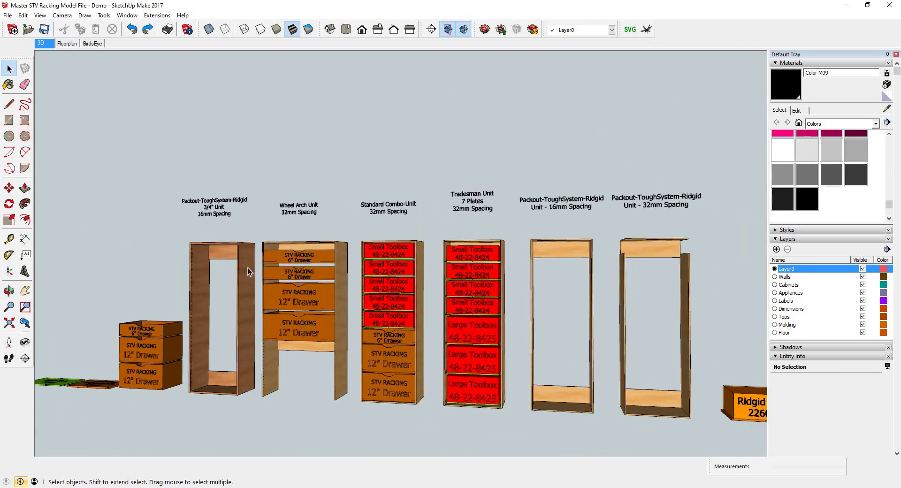
left_click(305, 396)
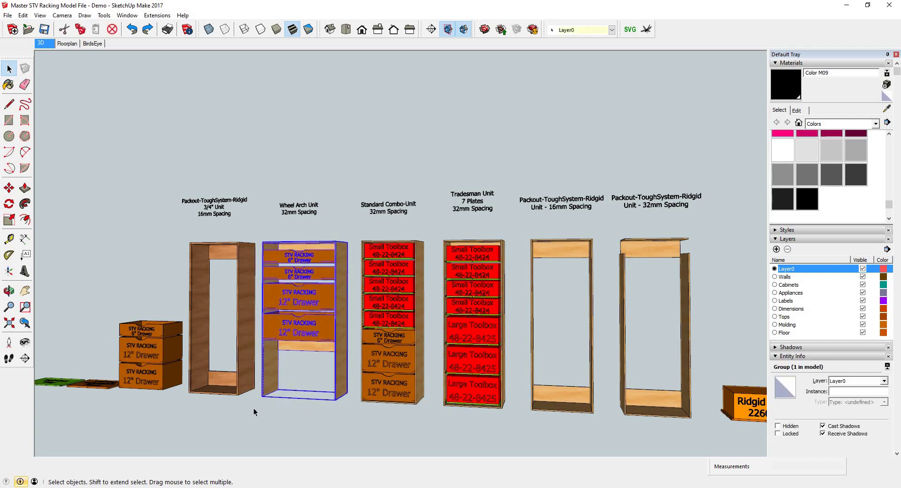
scroll(262, 397, "up", 10)
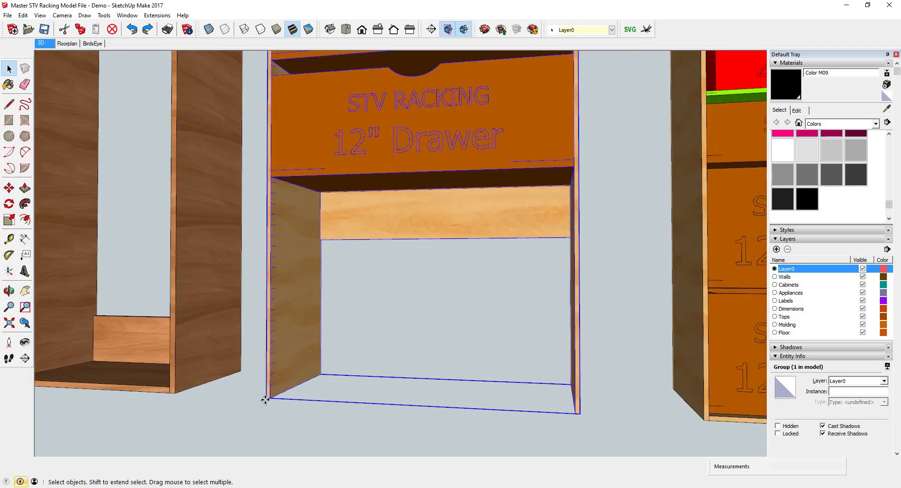
key("m")
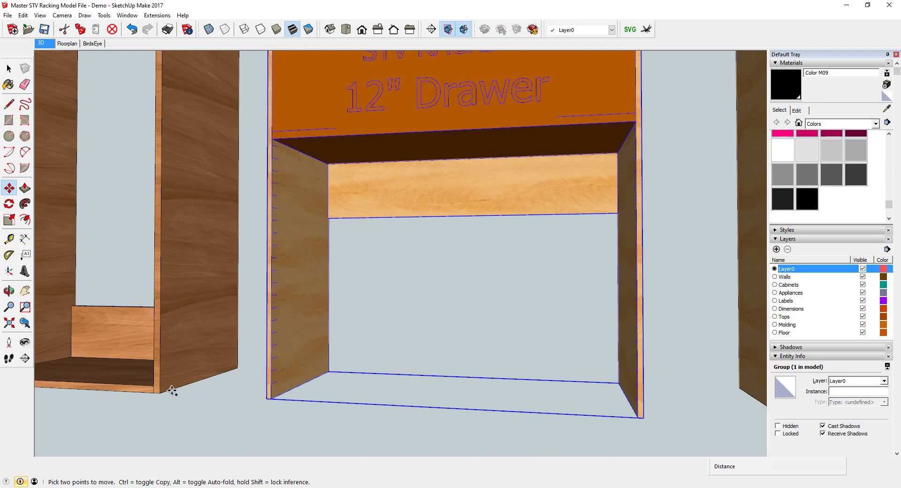
left_click(268, 399)
scroll(78, 369, "down", 12)
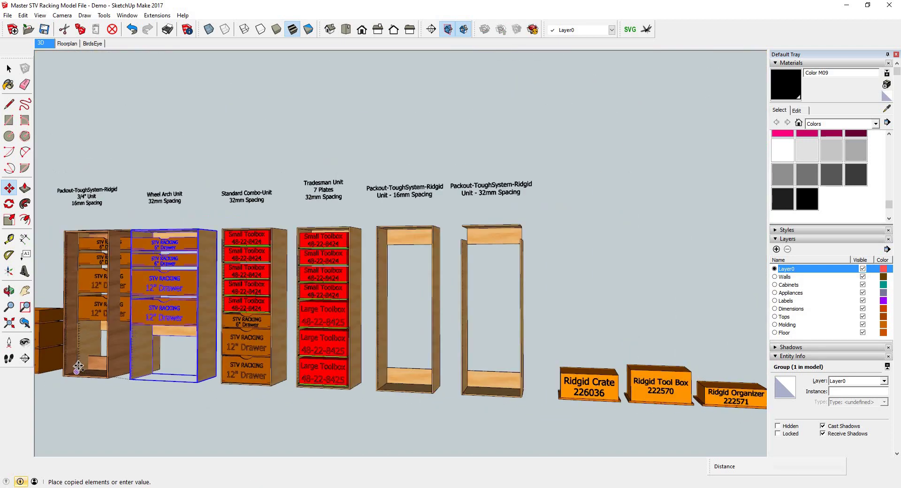
scroll(239, 384, "down", 3)
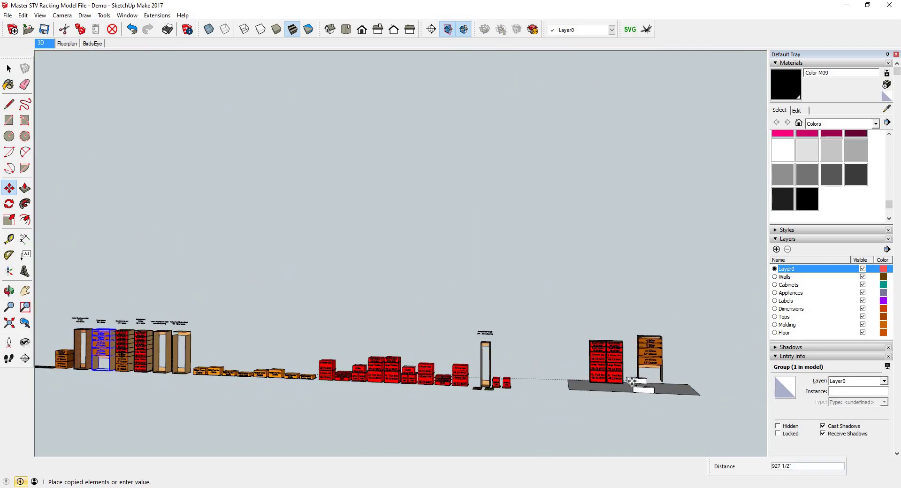
scroll(610, 378, "up", 5)
scroll(609, 376, "up", 8)
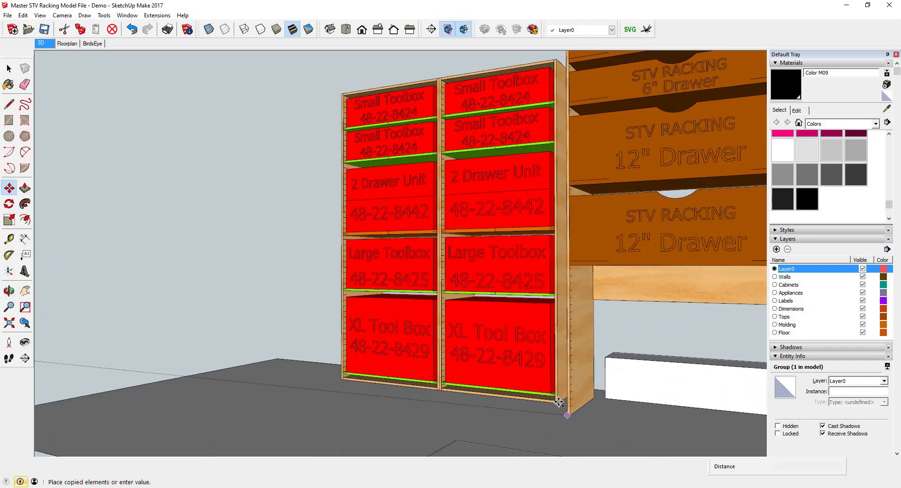
left_click(552, 402)
scroll(429, 362, "down", 5)
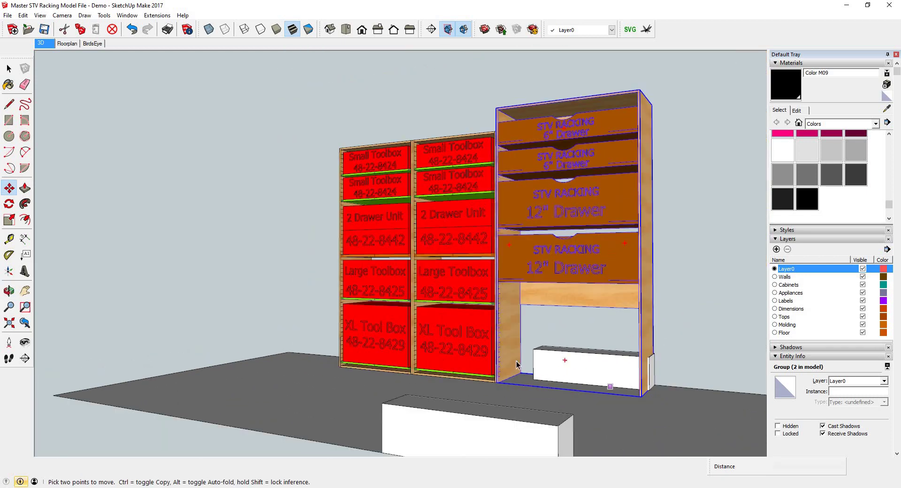
key("space")
Move both toolbox units and the wheel arch unit together 5 15/16 inches along the floor, toward the far raised block
middle_click_drag(556, 119, 540, 143)
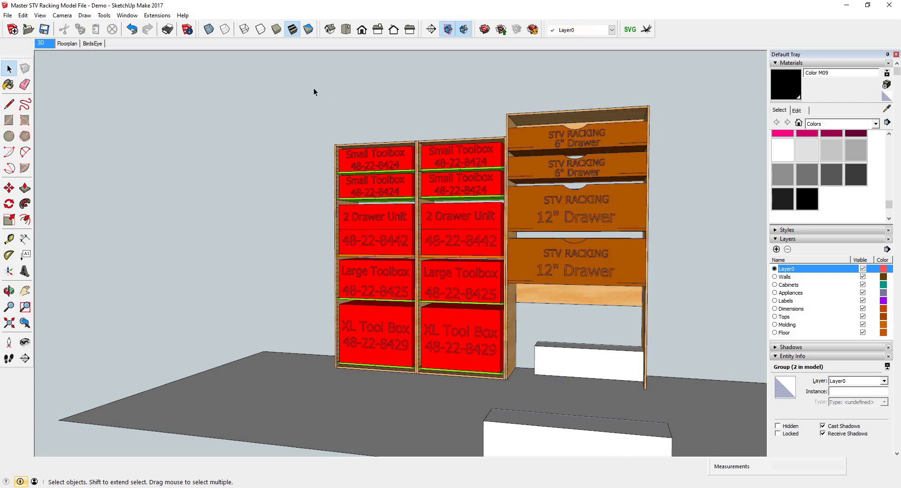
left_click_drag(305, 86, 528, 384)
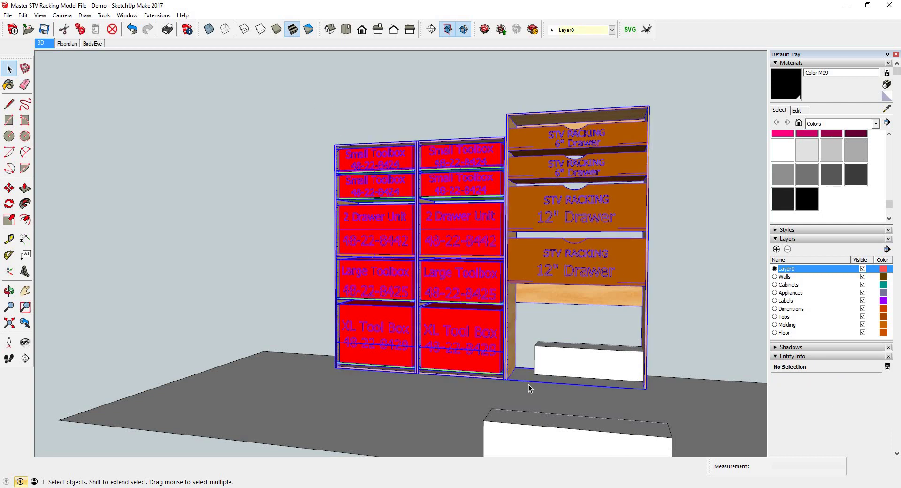
scroll(519, 394, "up", 6)
key("m")
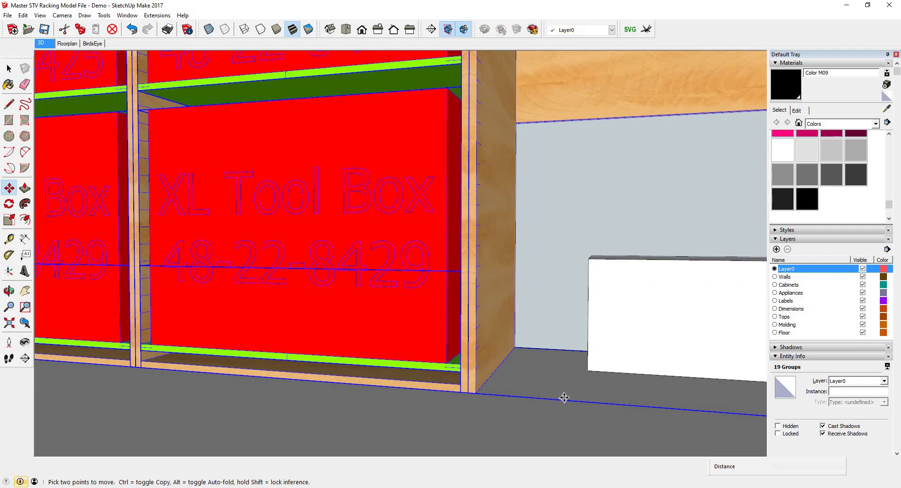
left_click(476, 392)
left_click(573, 401)
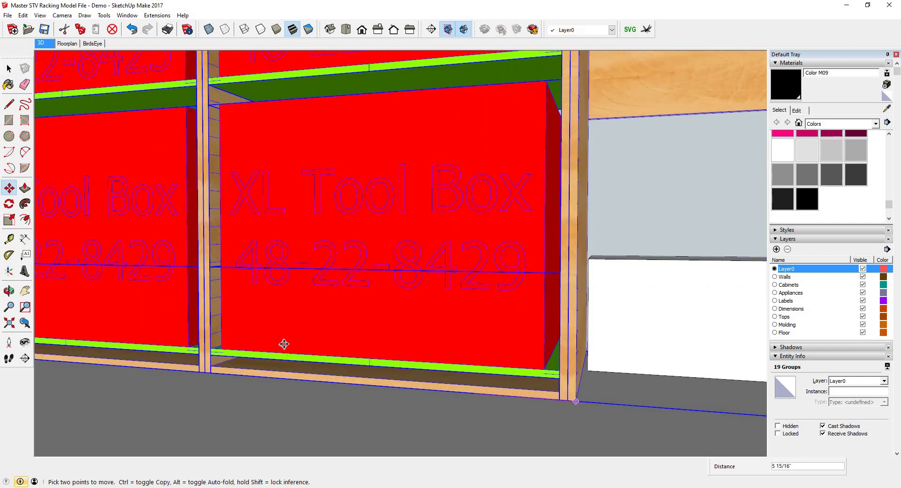
key("space")
scroll(273, 338, "down", 6)
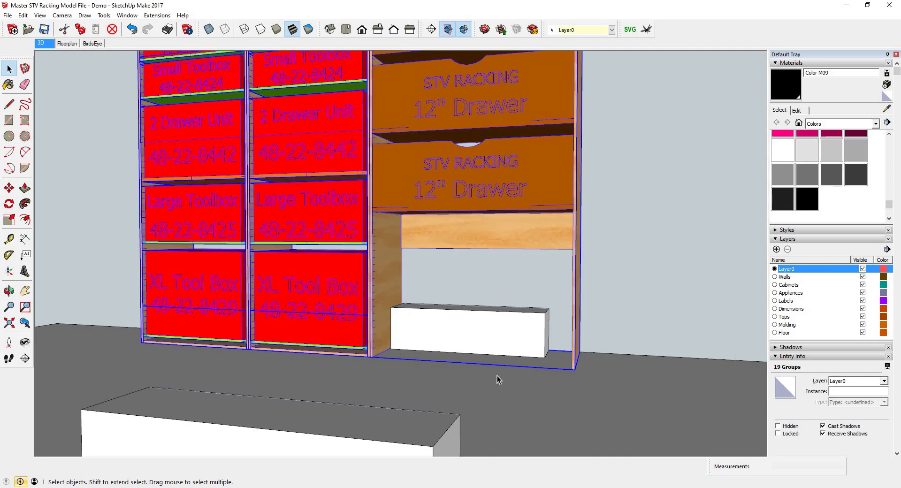
scroll(497, 376, "down", 8)
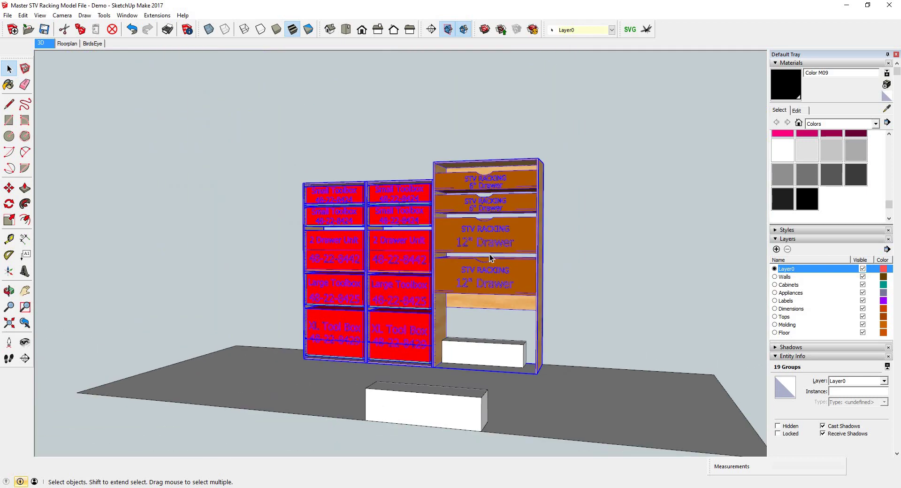
Try deleting the wheel arch unit together with the adjoining toolbox side panel, and undo the deletion
key("ctrl+t")
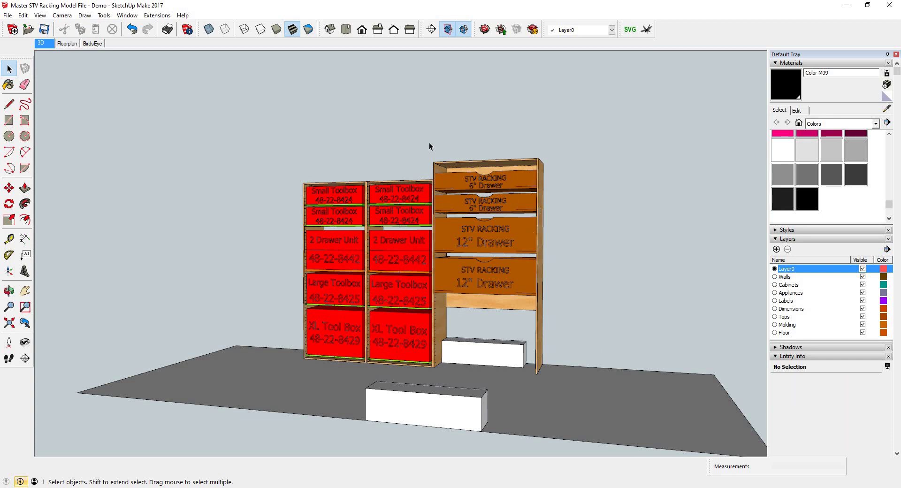
left_click_drag(429, 142, 599, 321)
key("Delete")
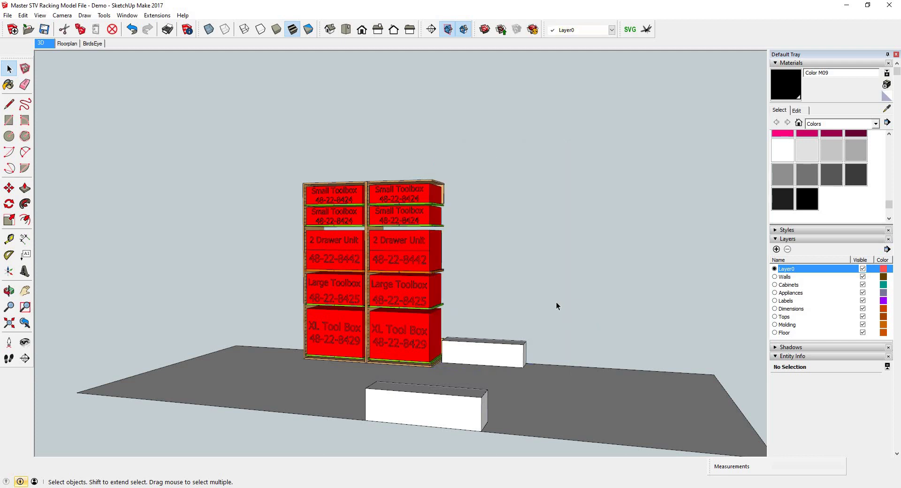
key("ctrl+z")
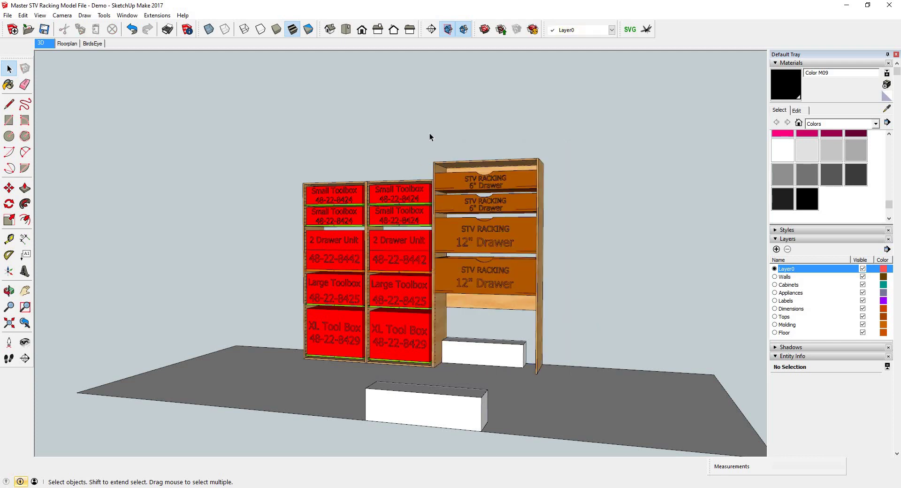
Delete only the wheel arch unit from the floor, keeping the side panel of the adjoining toolbox unit
left_click(431, 364)
scroll(435, 361, "up", 6)
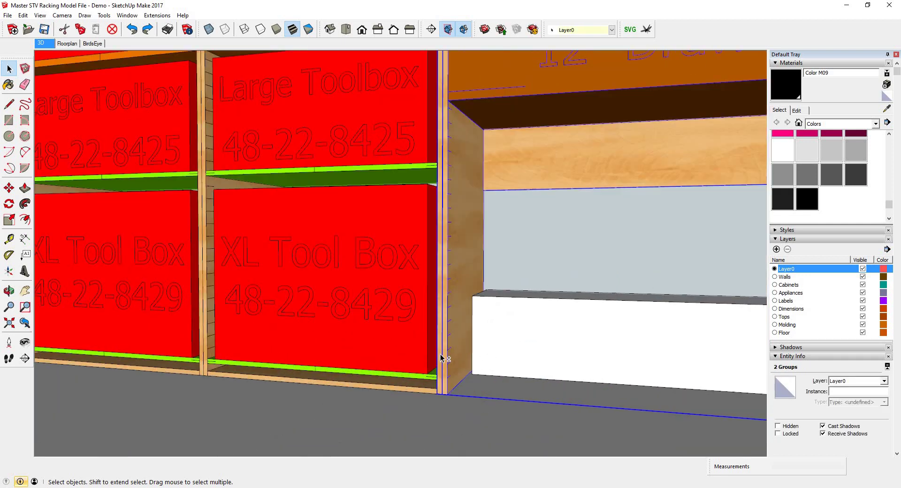
key("Delete")
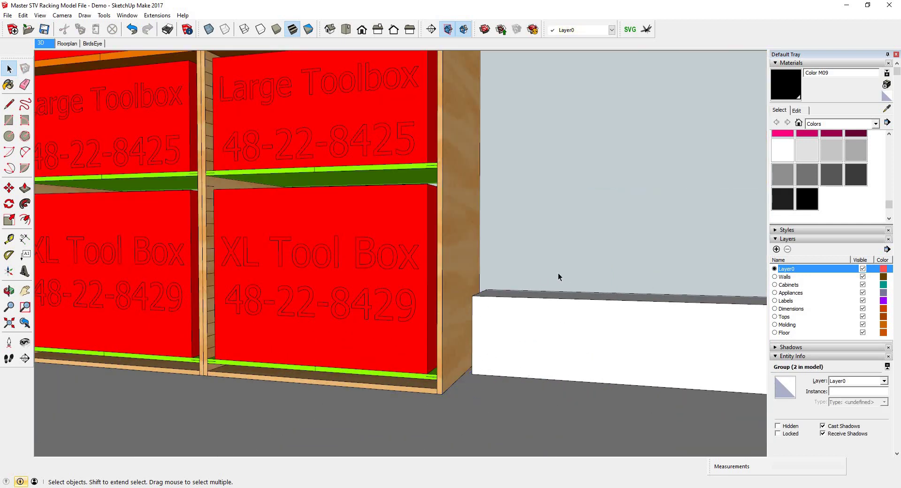
Copy the outer filled toolbox unit 24 13/16 inches along the floor, flush against the free end of the two units
scroll(485, 246, "down", 10)
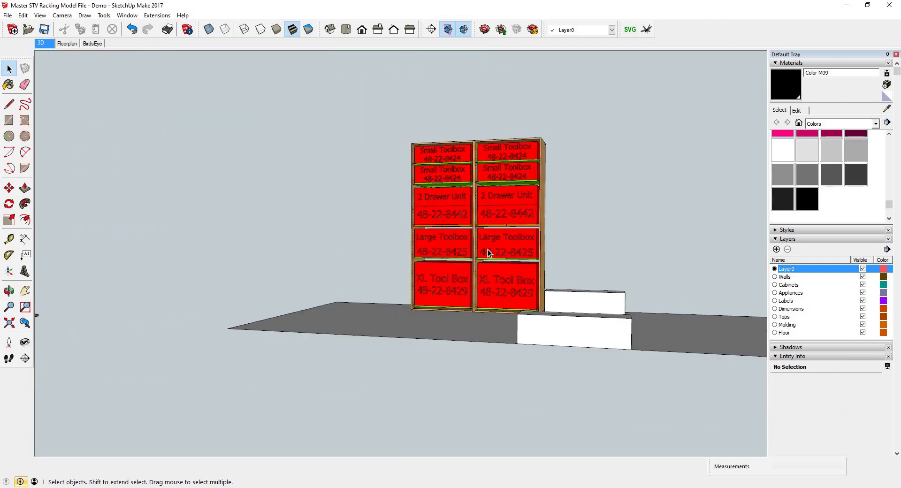
middle_click_drag(488, 250, 478, 317)
left_click_drag(478, 321, 479, 328)
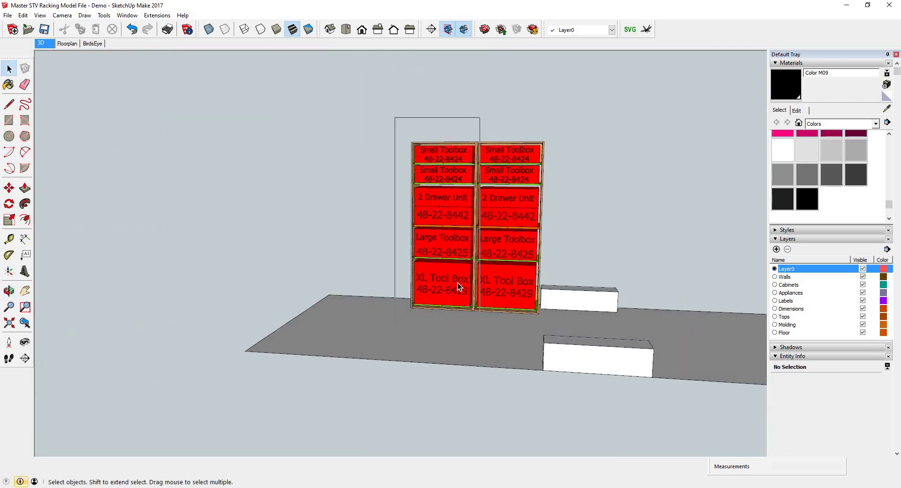
scroll(495, 351, "up", 5)
scroll(495, 352, "up", 3)
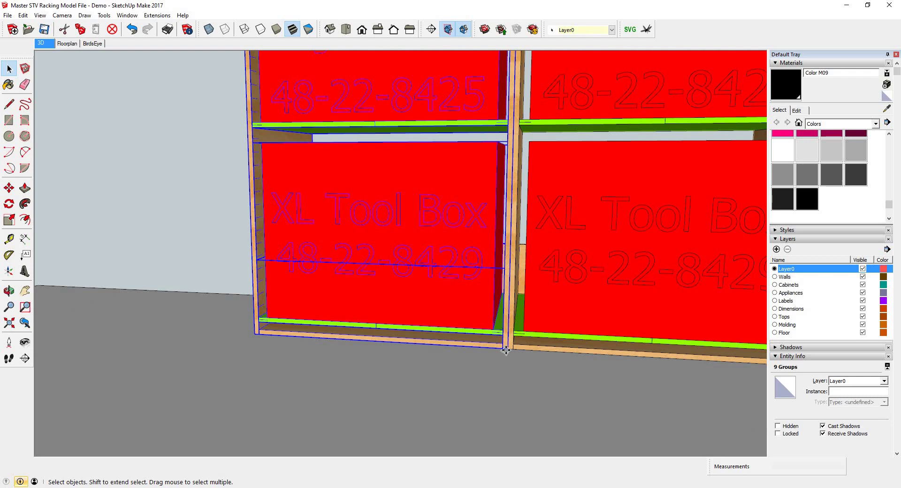
key("m")
left_click(507, 349)
key("ctrl")
left_click(252, 333)
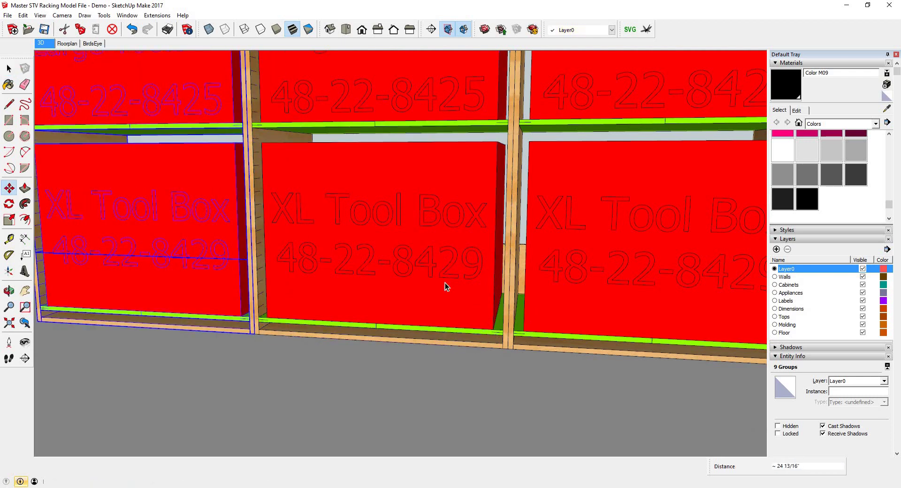
key("space")
Delete the XL Tool Box and the Large Toolbox from the new third unit
scroll(364, 263, "down", 6)
left_click(360, 261)
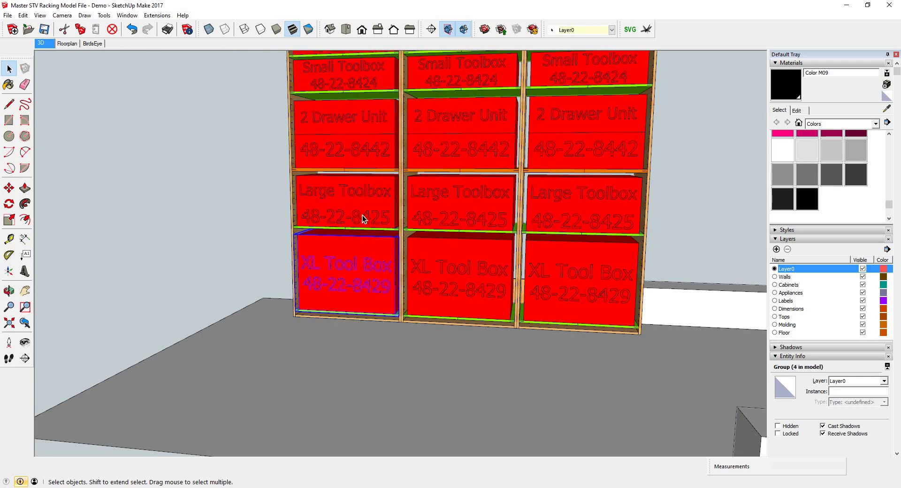
key("Delete")
key("Delete")
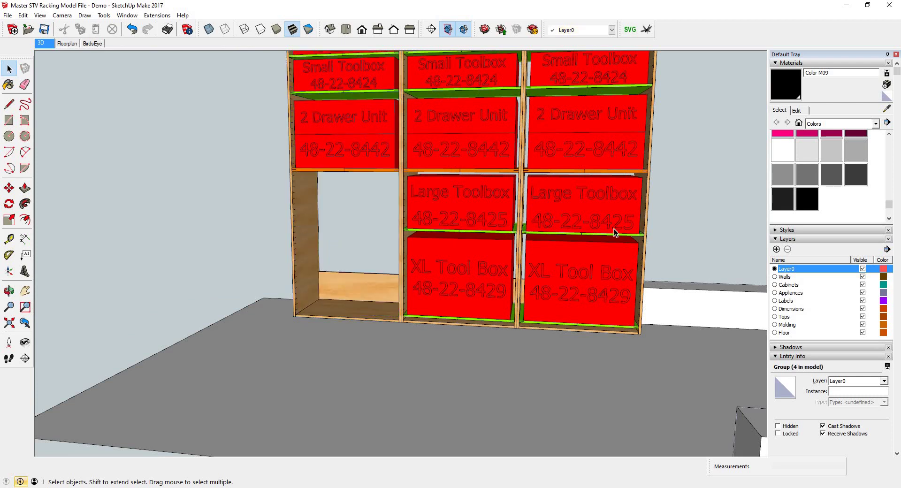
Copy the library stack of one 6" drawer and two 12" drawers into the emptied lower bay of the third unit
scroll(609, 224, "down", 6)
scroll(548, 227, "down", 7)
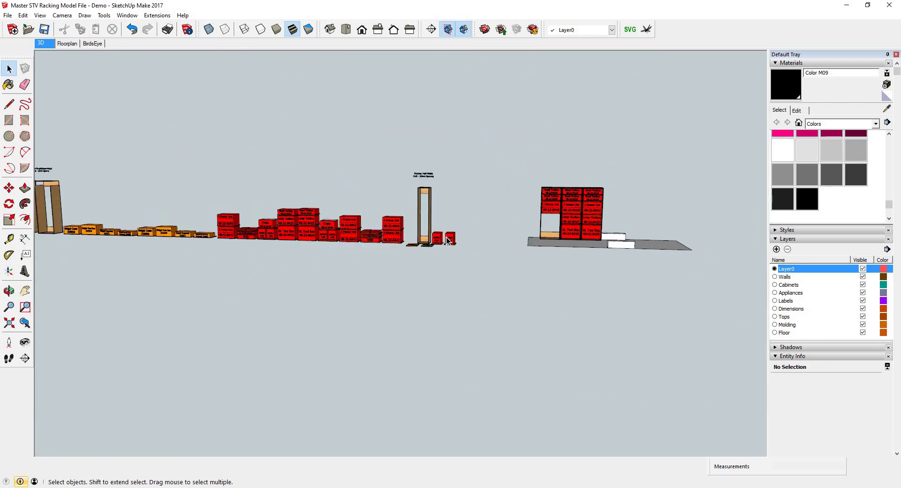
scroll(160, 227, "up", 3)
scroll(161, 227, "up", 8)
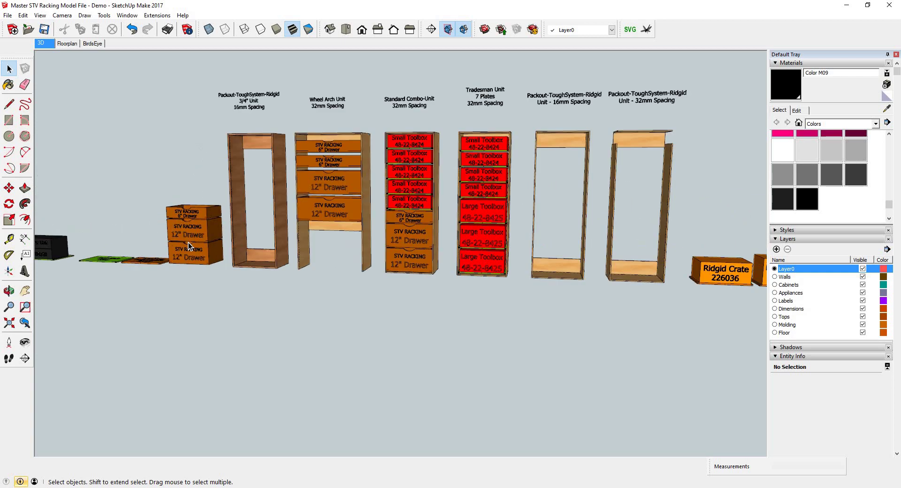
left_click_drag(153, 164, 316, 373)
scroll(162, 337, "up", 3)
scroll(175, 342, "up", 2)
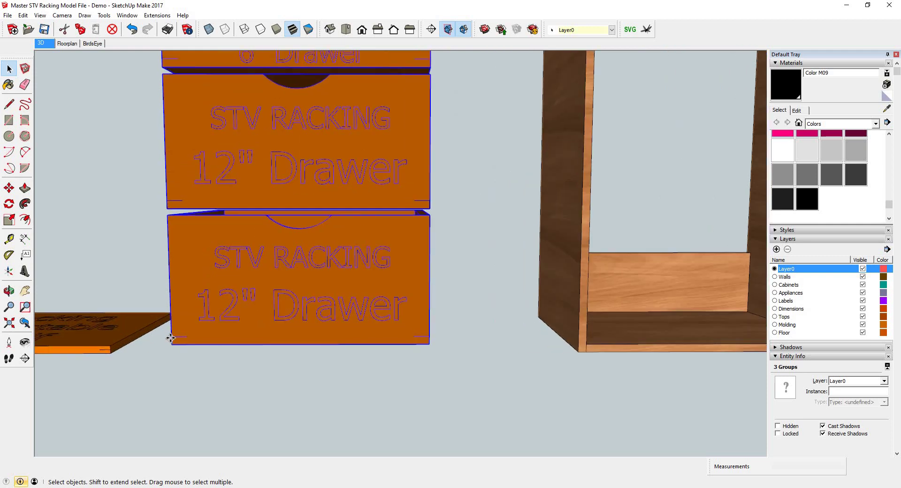
key("m")
left_click(198, 310)
key("ctrl")
scroll(151, 323, "down", 6)
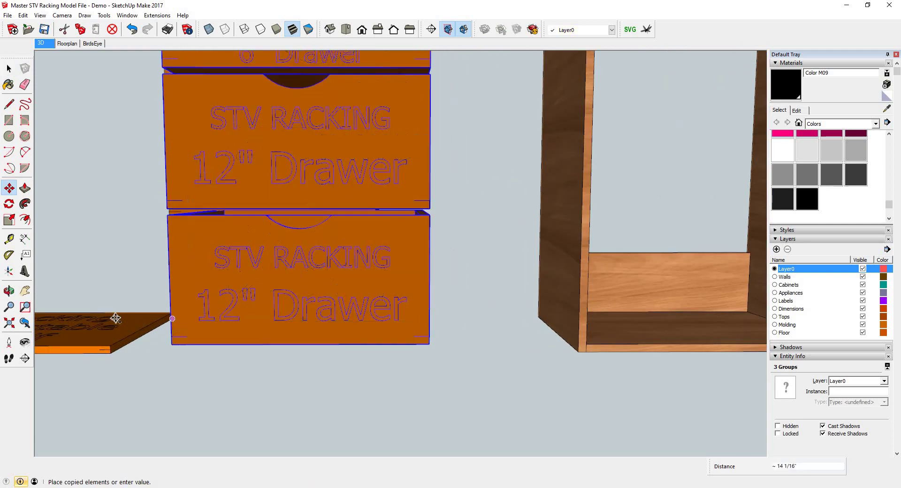
scroll(134, 319, "down", 4)
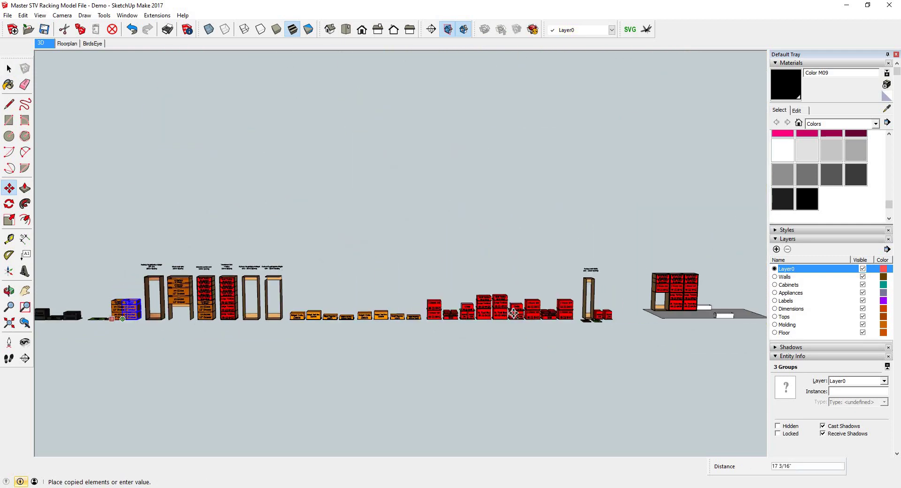
scroll(519, 311, "up", 2)
scroll(520, 310, "up", 10)
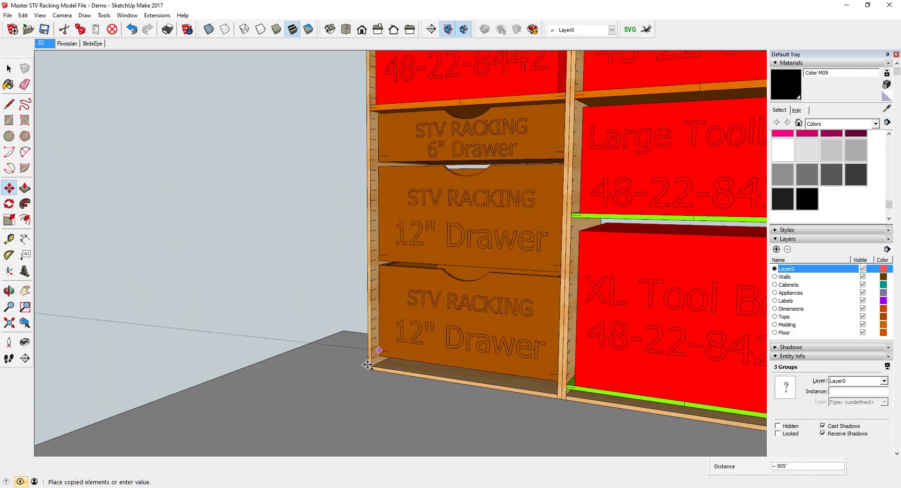
scroll(378, 352, "up", 4)
left_click(368, 361)
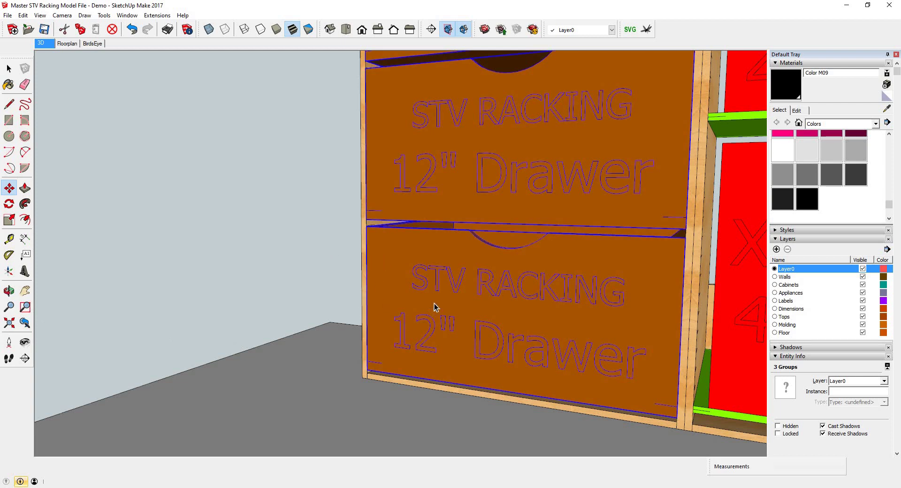
key("space")
Delete the 2 Drawer Unit above the drawers in the third unit
scroll(418, 259, "down", 4)
scroll(474, 228, "down", 2)
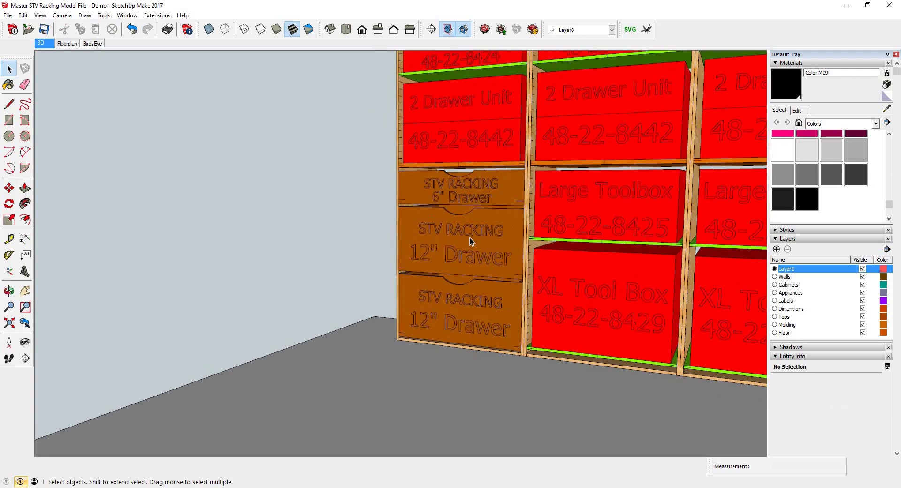
scroll(530, 251, "down", 5)
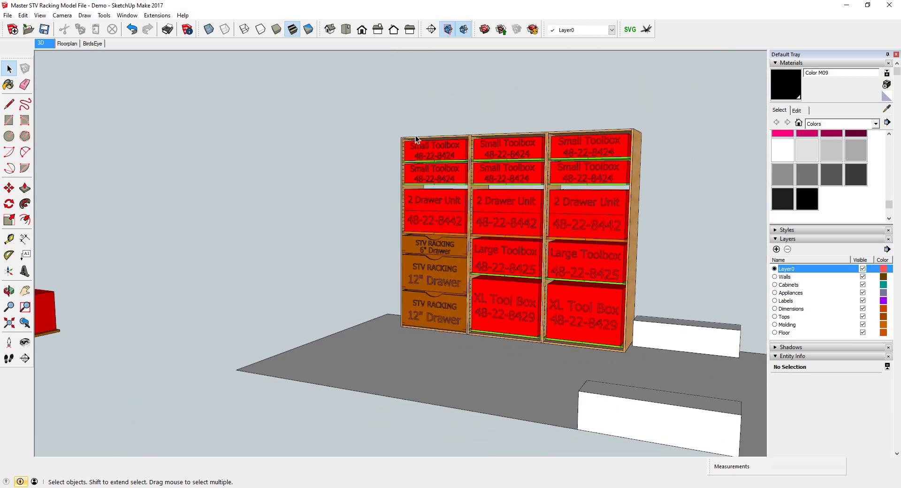
scroll(415, 277, "up", 3)
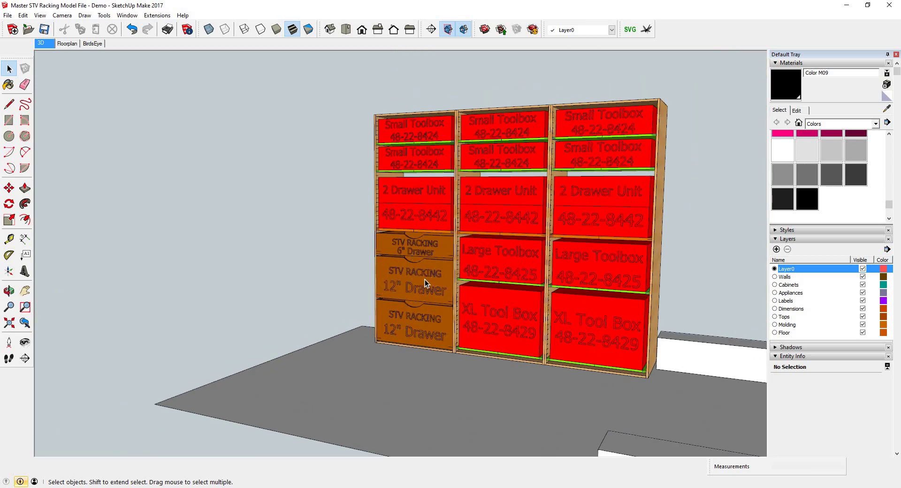
left_click(412, 246)
left_click(331, 253)
left_click(414, 178)
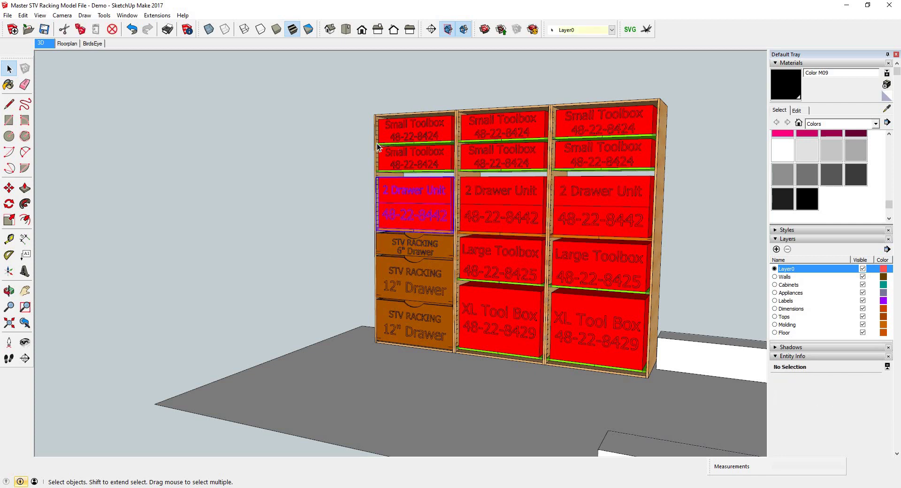
key("Delete")
Copy the lower Small Toolbox and its plate 7 9/16 inches down into the emptied bay of the third unit
scroll(379, 160, "up", 5)
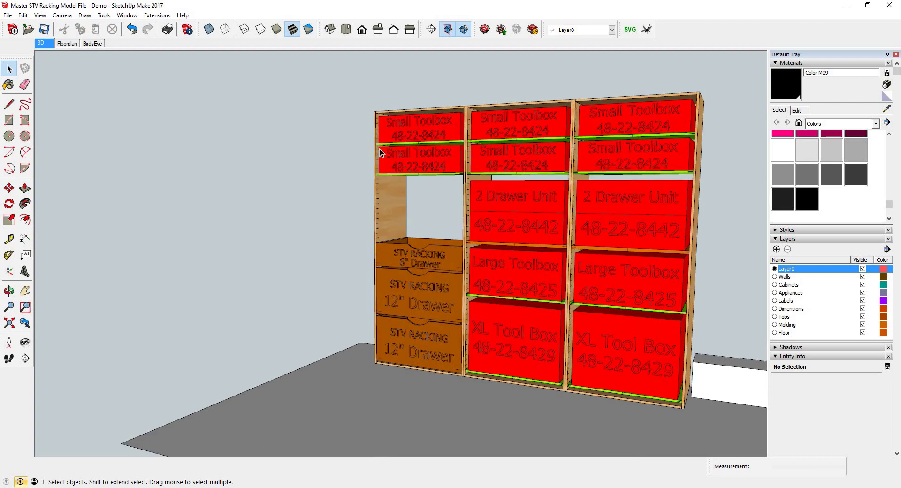
left_click(392, 204)
key("m")
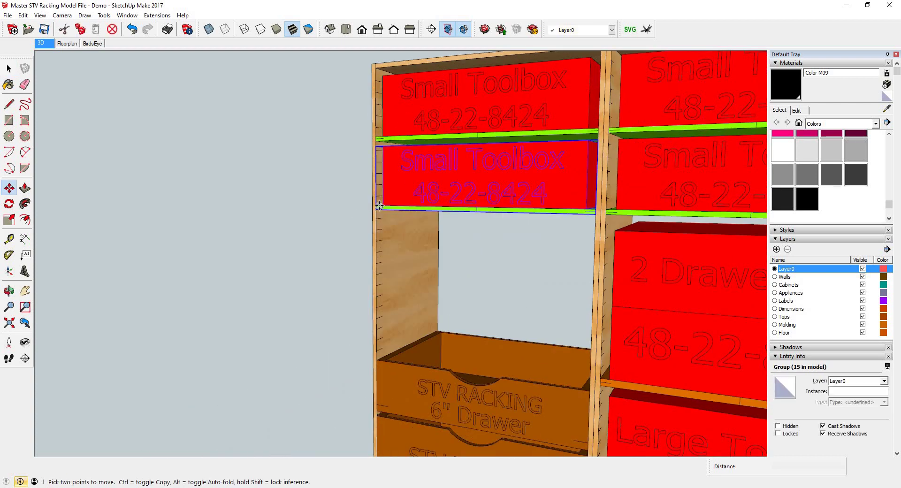
scroll(365, 206, "up", 2)
scroll(507, 120, "down", 2)
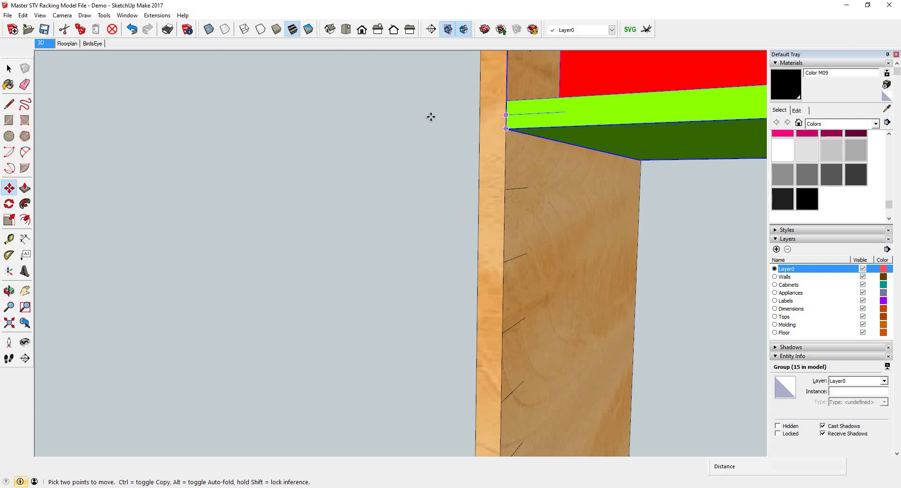
left_click(470, 143)
scroll(466, 209, "down", 5)
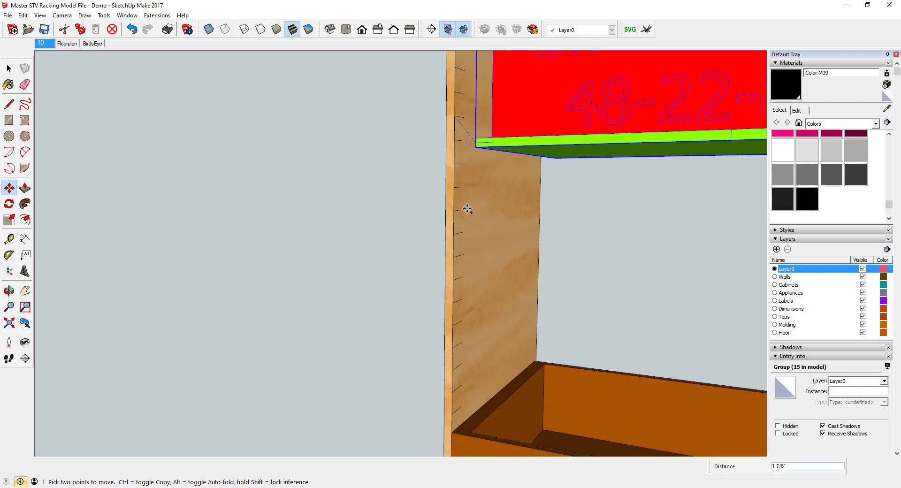
key("ctrl")
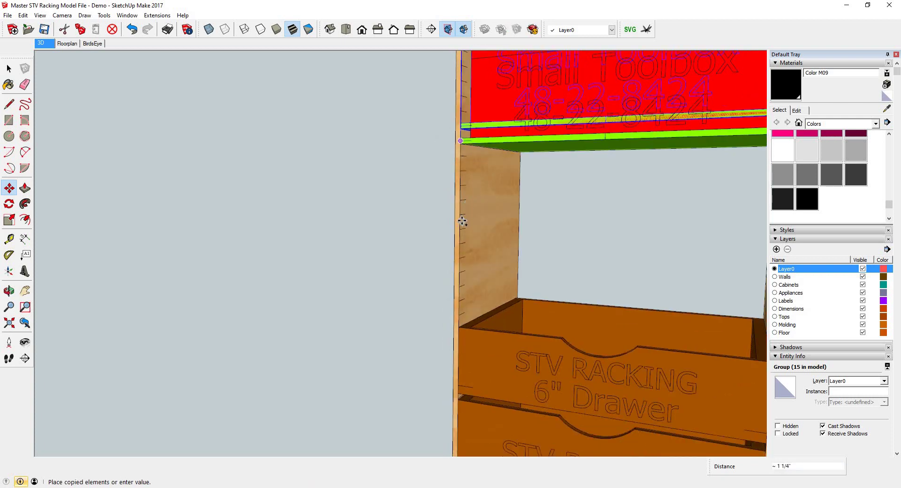
scroll(462, 221, "down", 2)
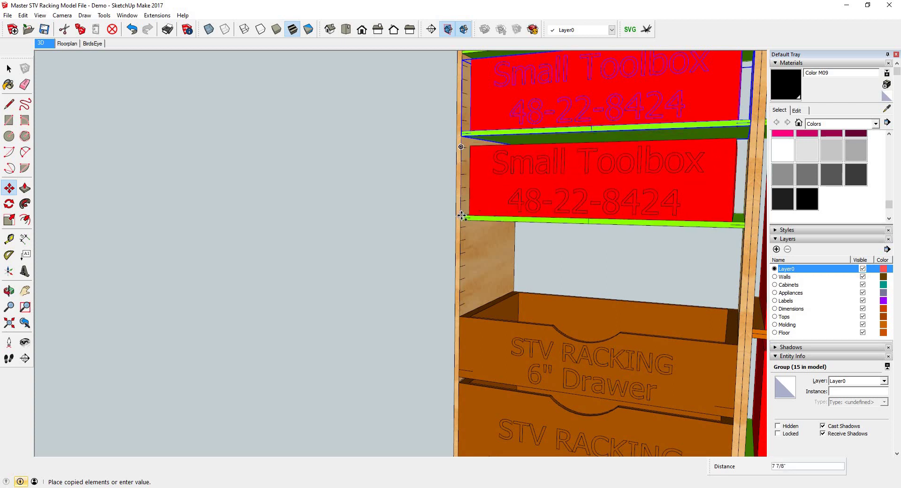
scroll(463, 216, "up", 2)
scroll(463, 216, "up", 1)
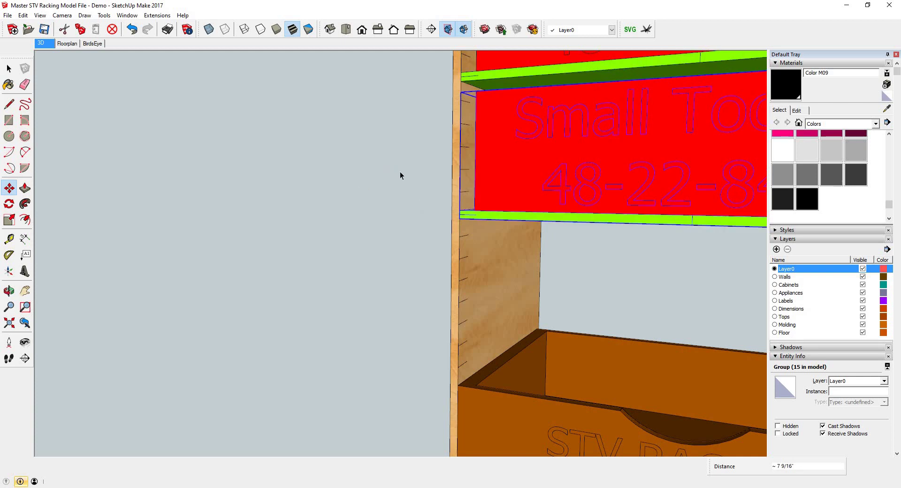
key("space")
Copy the 6" drawer 6 5/16 inches up, directly on top of the existing drawer stack
scroll(442, 313, "down", 3)
left_click(433, 325)
key("m")
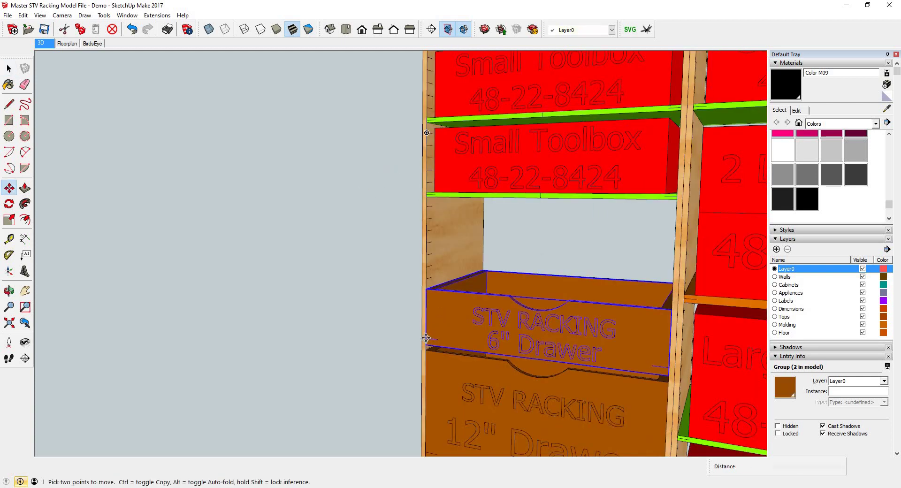
left_click(426, 338)
key("ctrl")
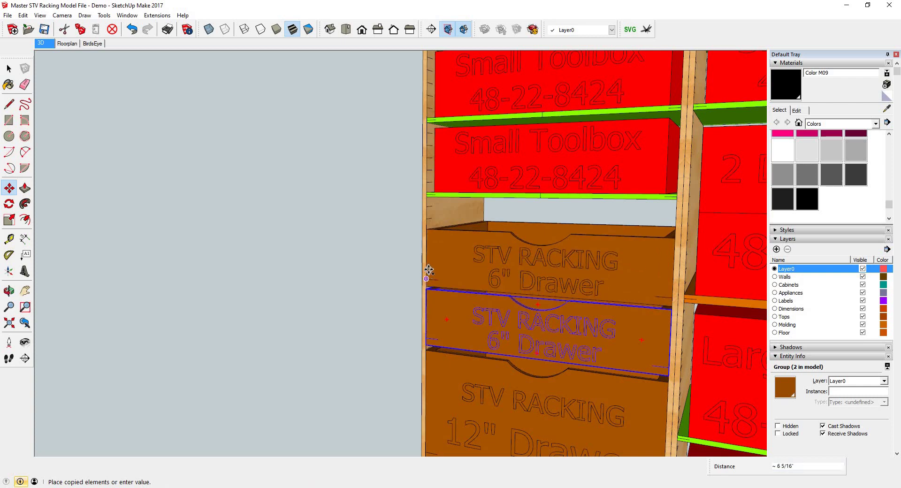
left_click(391, 278)
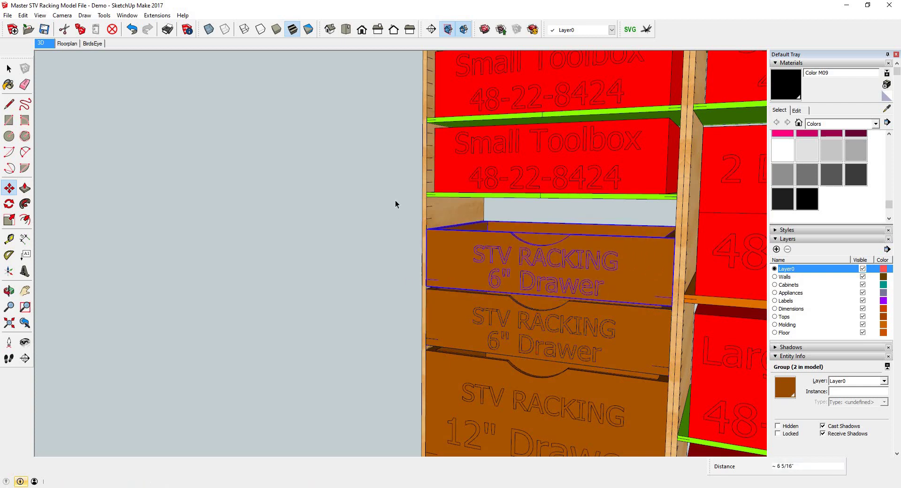
key("space")
left_click(395, 199)
Examine the three filled units on the floor from both sides and from a distance beside the library row
scroll(441, 207, "down", 5)
middle_click_drag(449, 202, 522, 179)
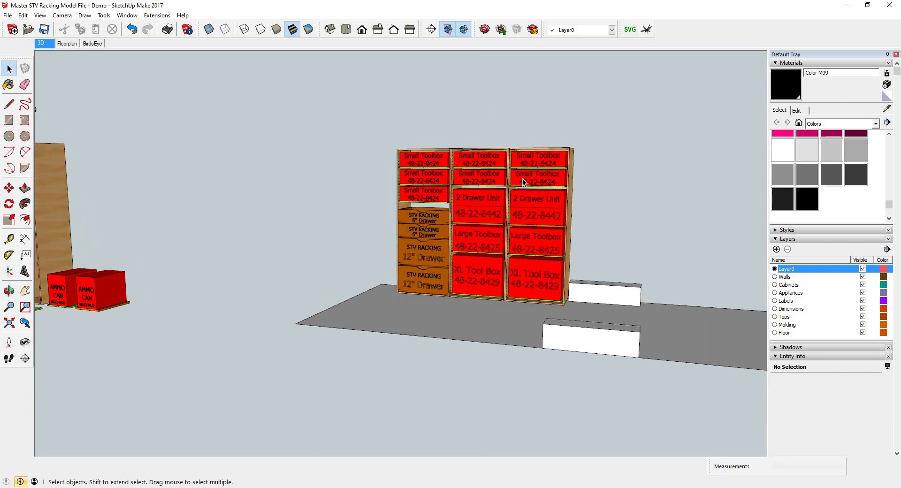
scroll(579, 277, "up", 3)
middle_click_drag(646, 260, 528, 340)
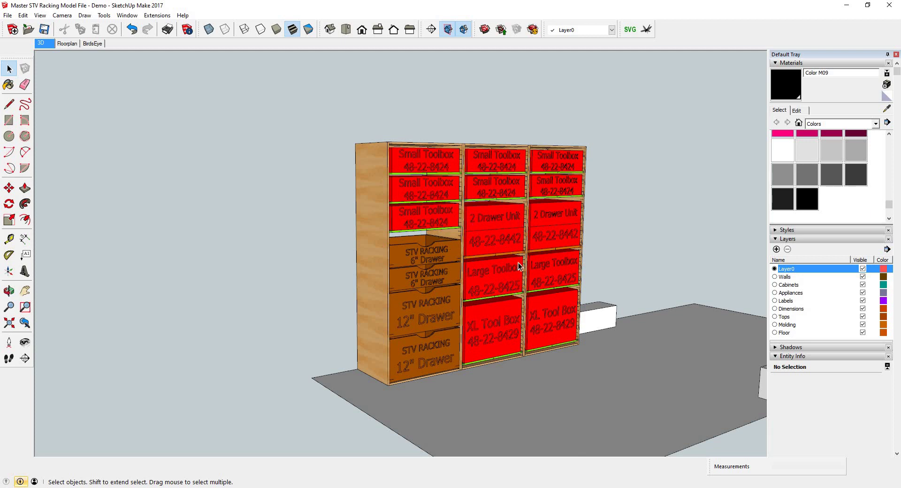
key("o")
left_click_drag(328, 263, 200, 236)
left_click_drag(376, 236, 430, 191)
key("space")
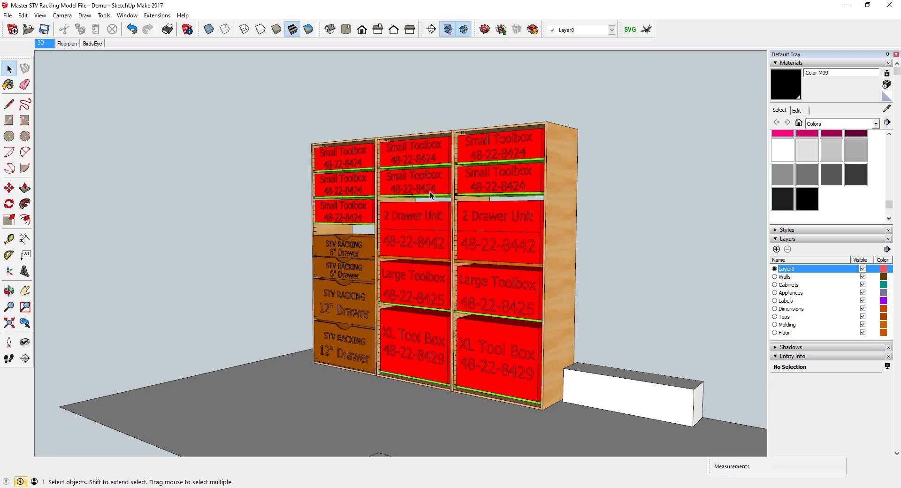
scroll(443, 187, "down", 3)
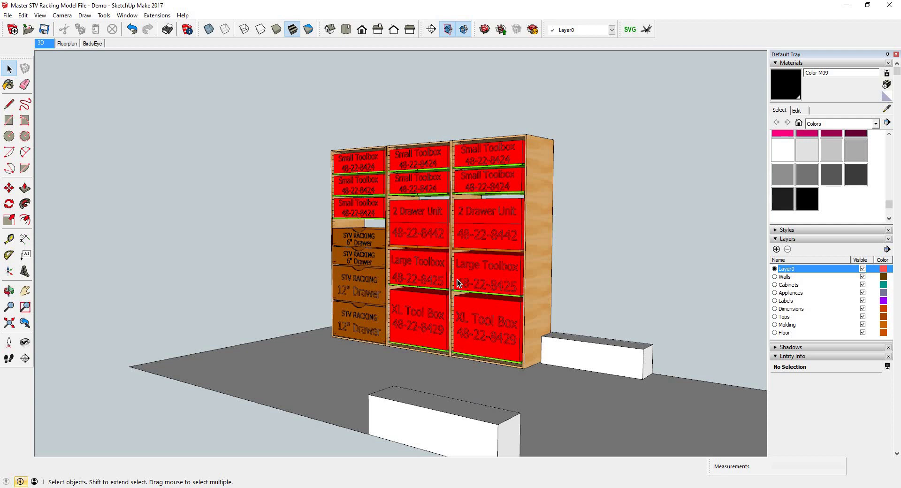
scroll(462, 275, "down", 6)
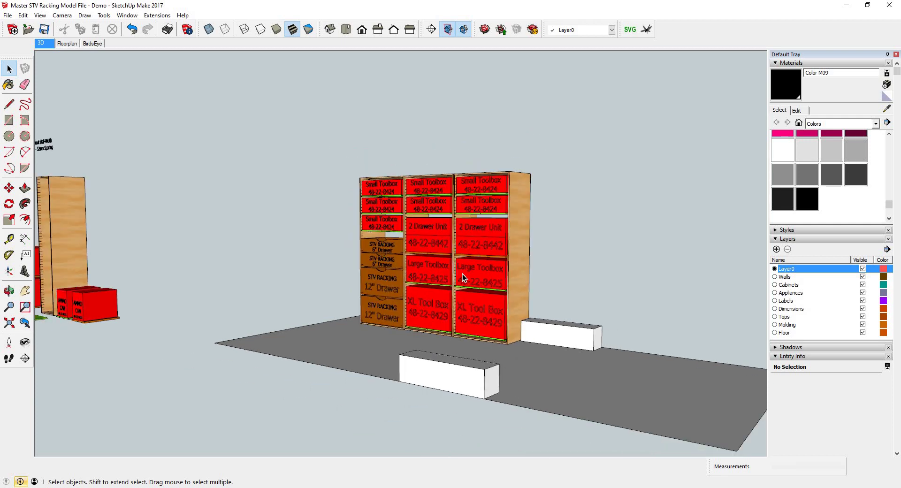
scroll(437, 279, "down", 4)
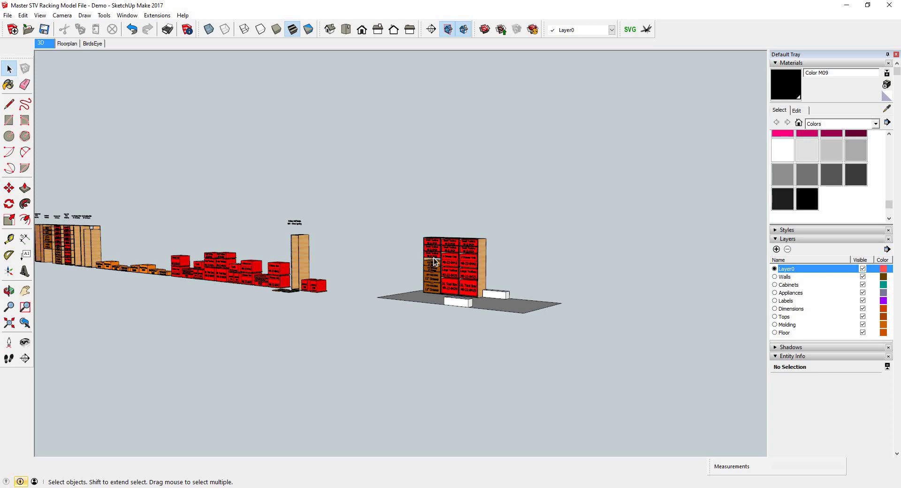
scroll(452, 263, "up", 5)
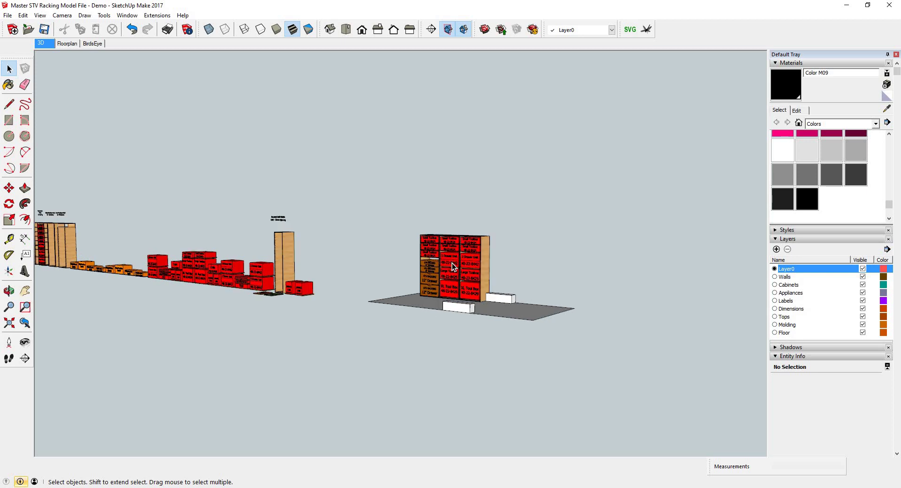